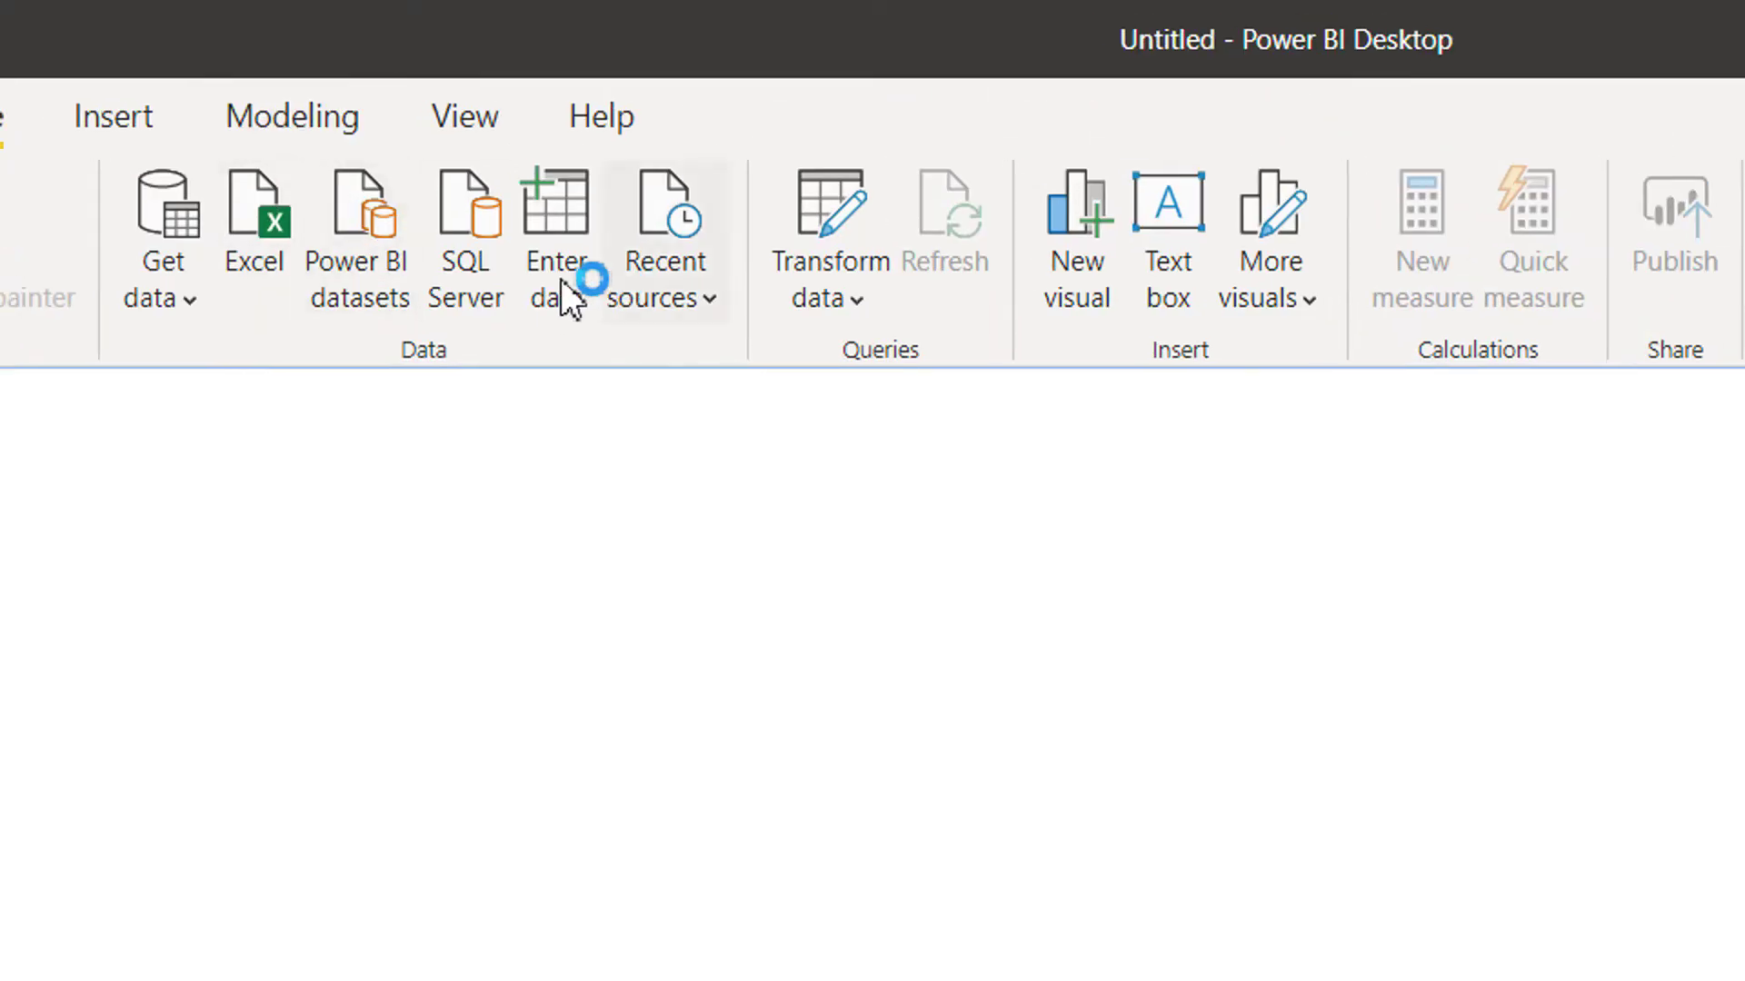
Create a hand-entered table with headers 'Product name', 'Quantity' and 'Unit price'.
left_click(560, 277)
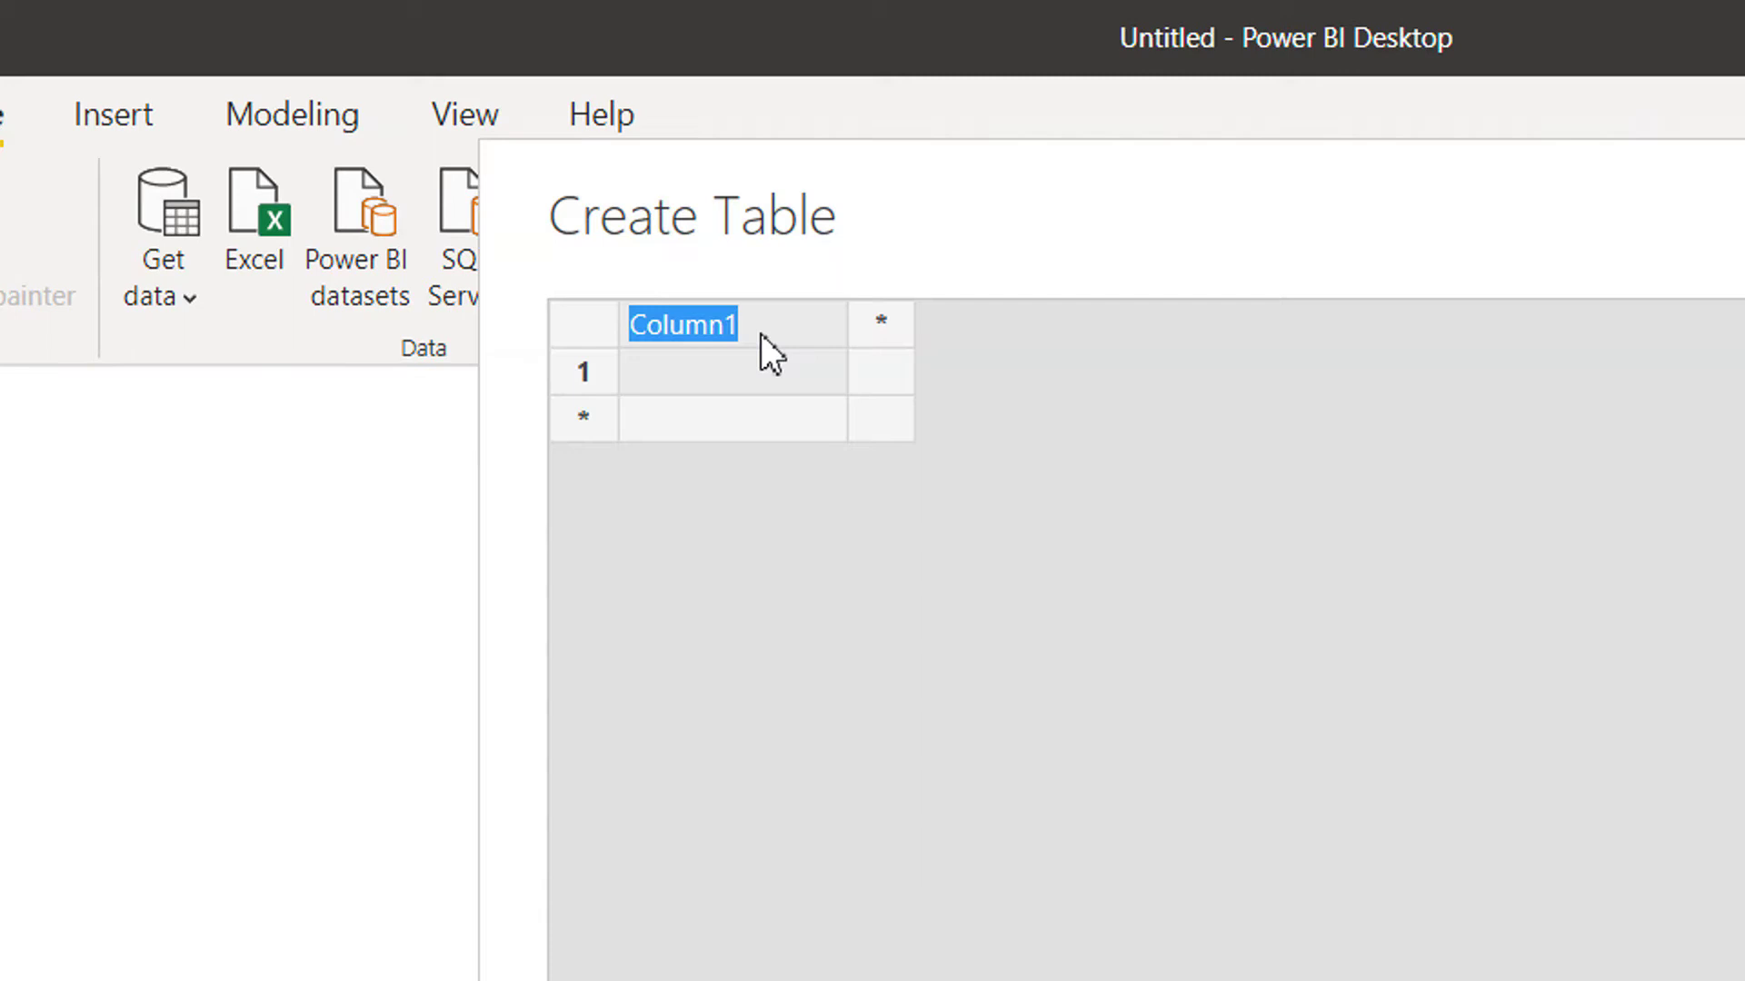
type("Prod")
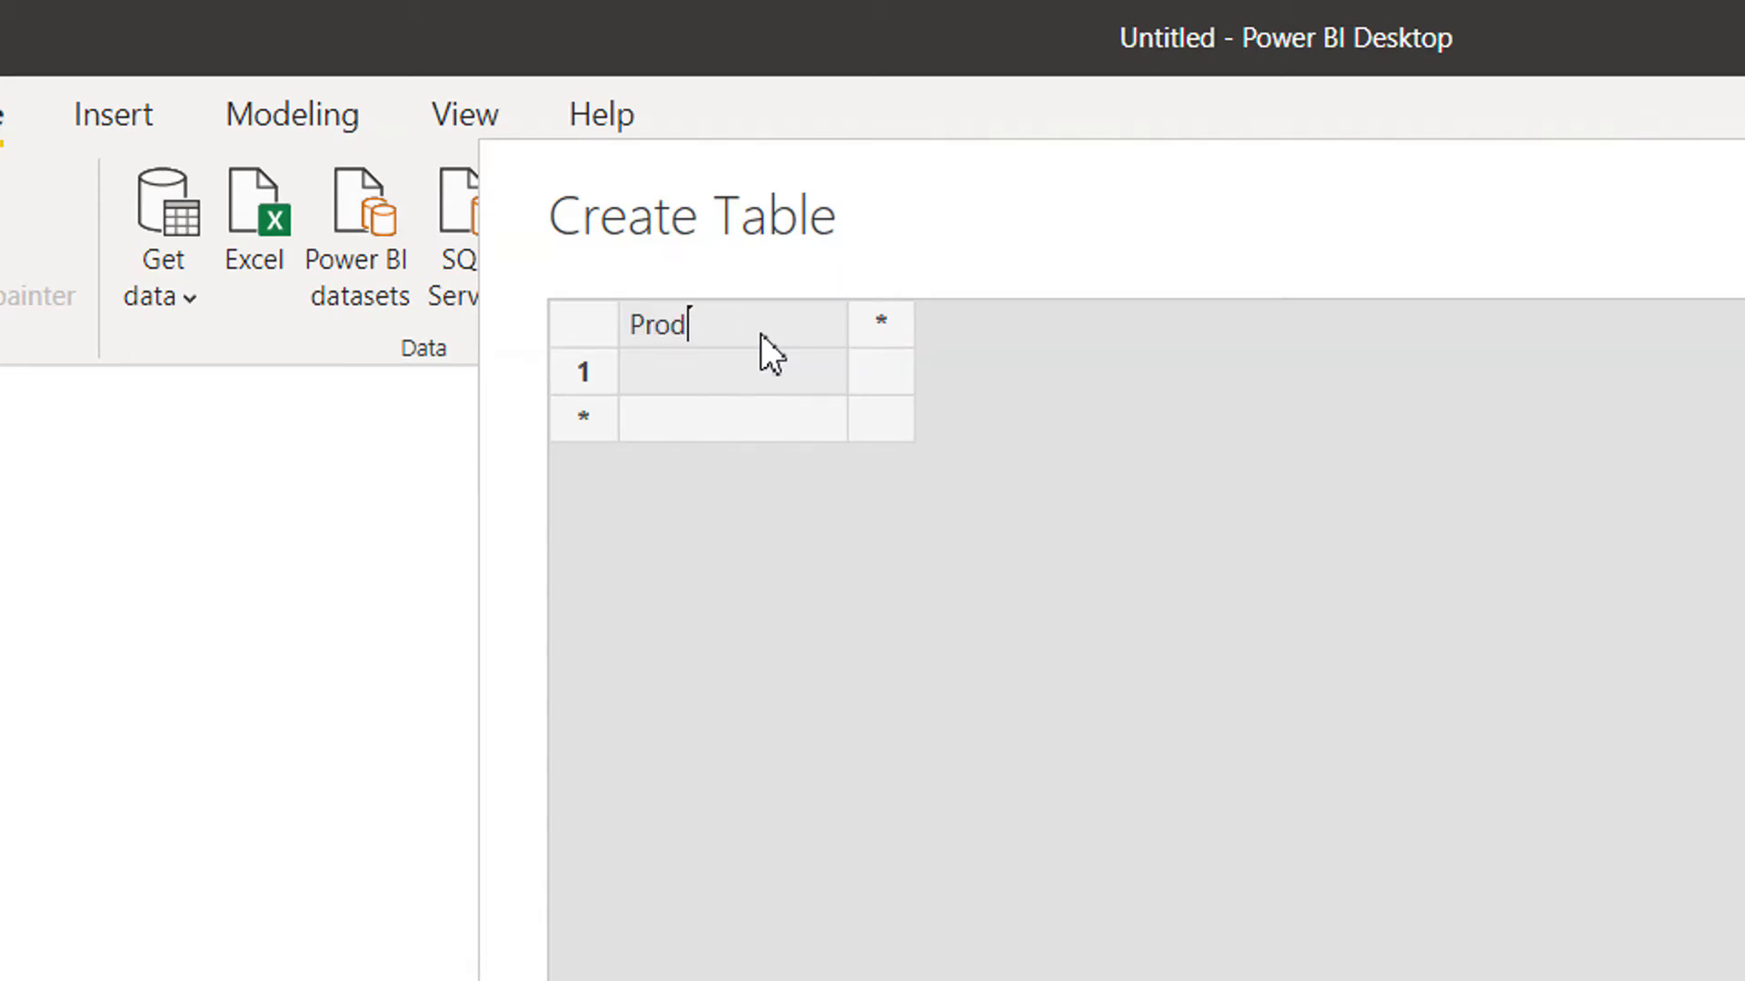
type("uct name")
key("Tab")
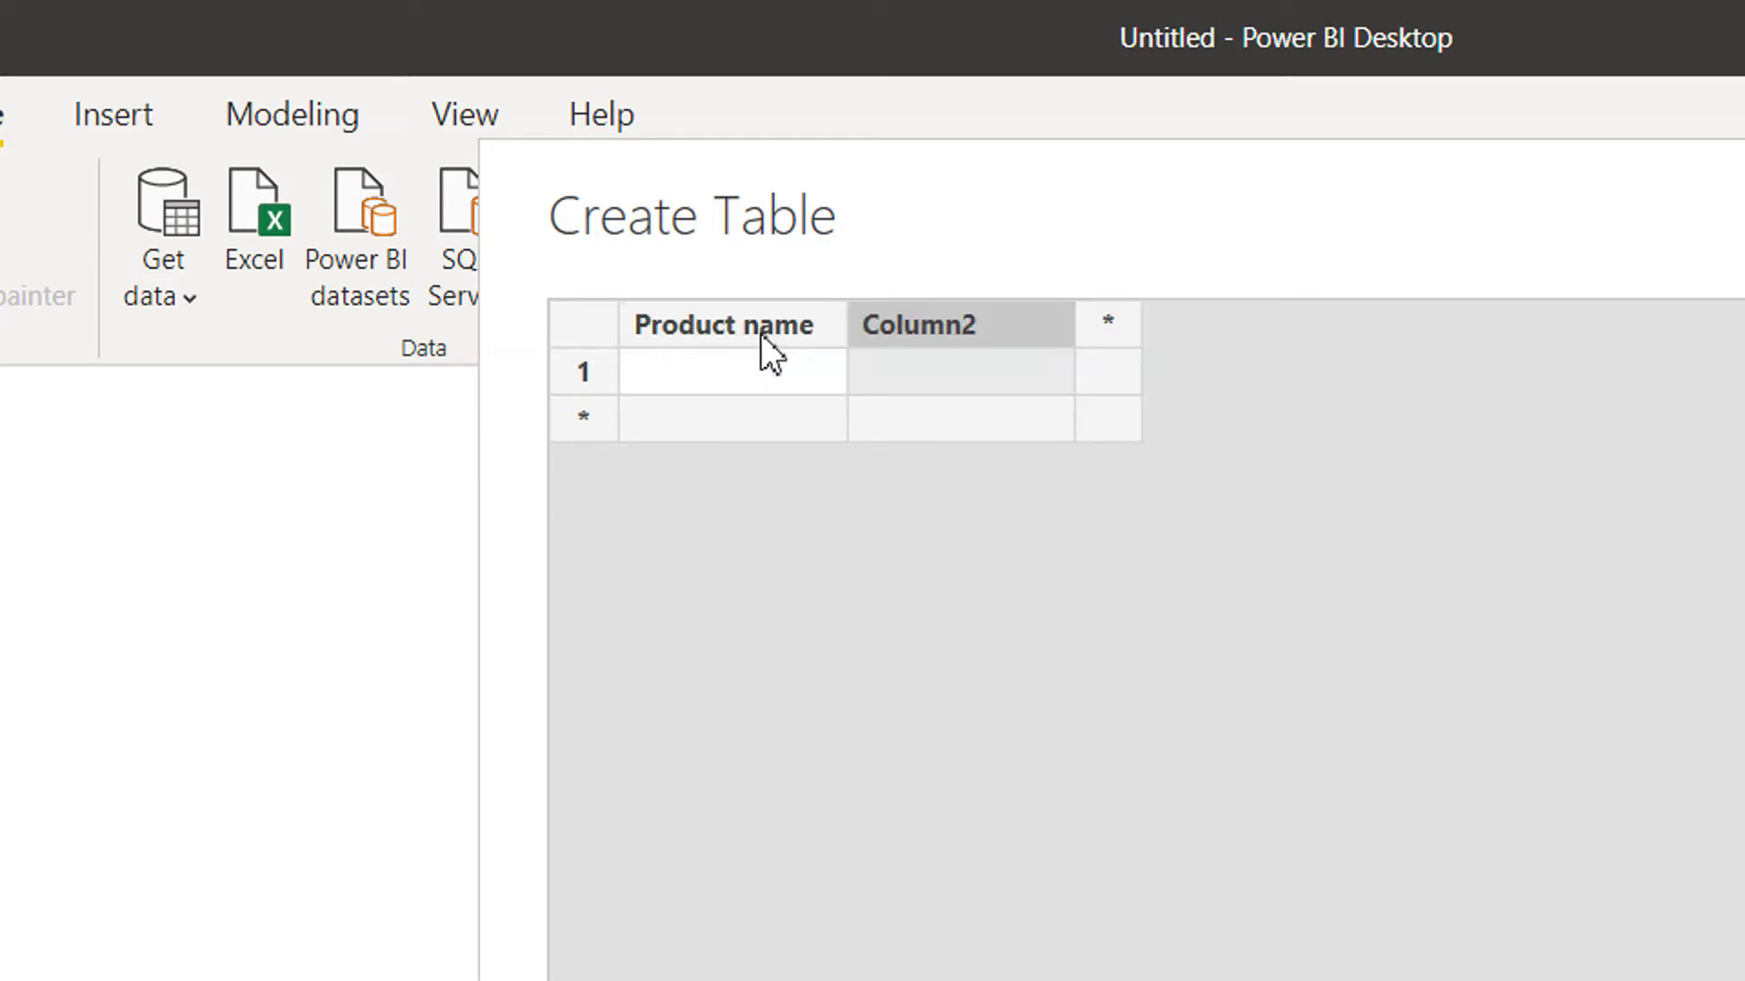
type("Quan")
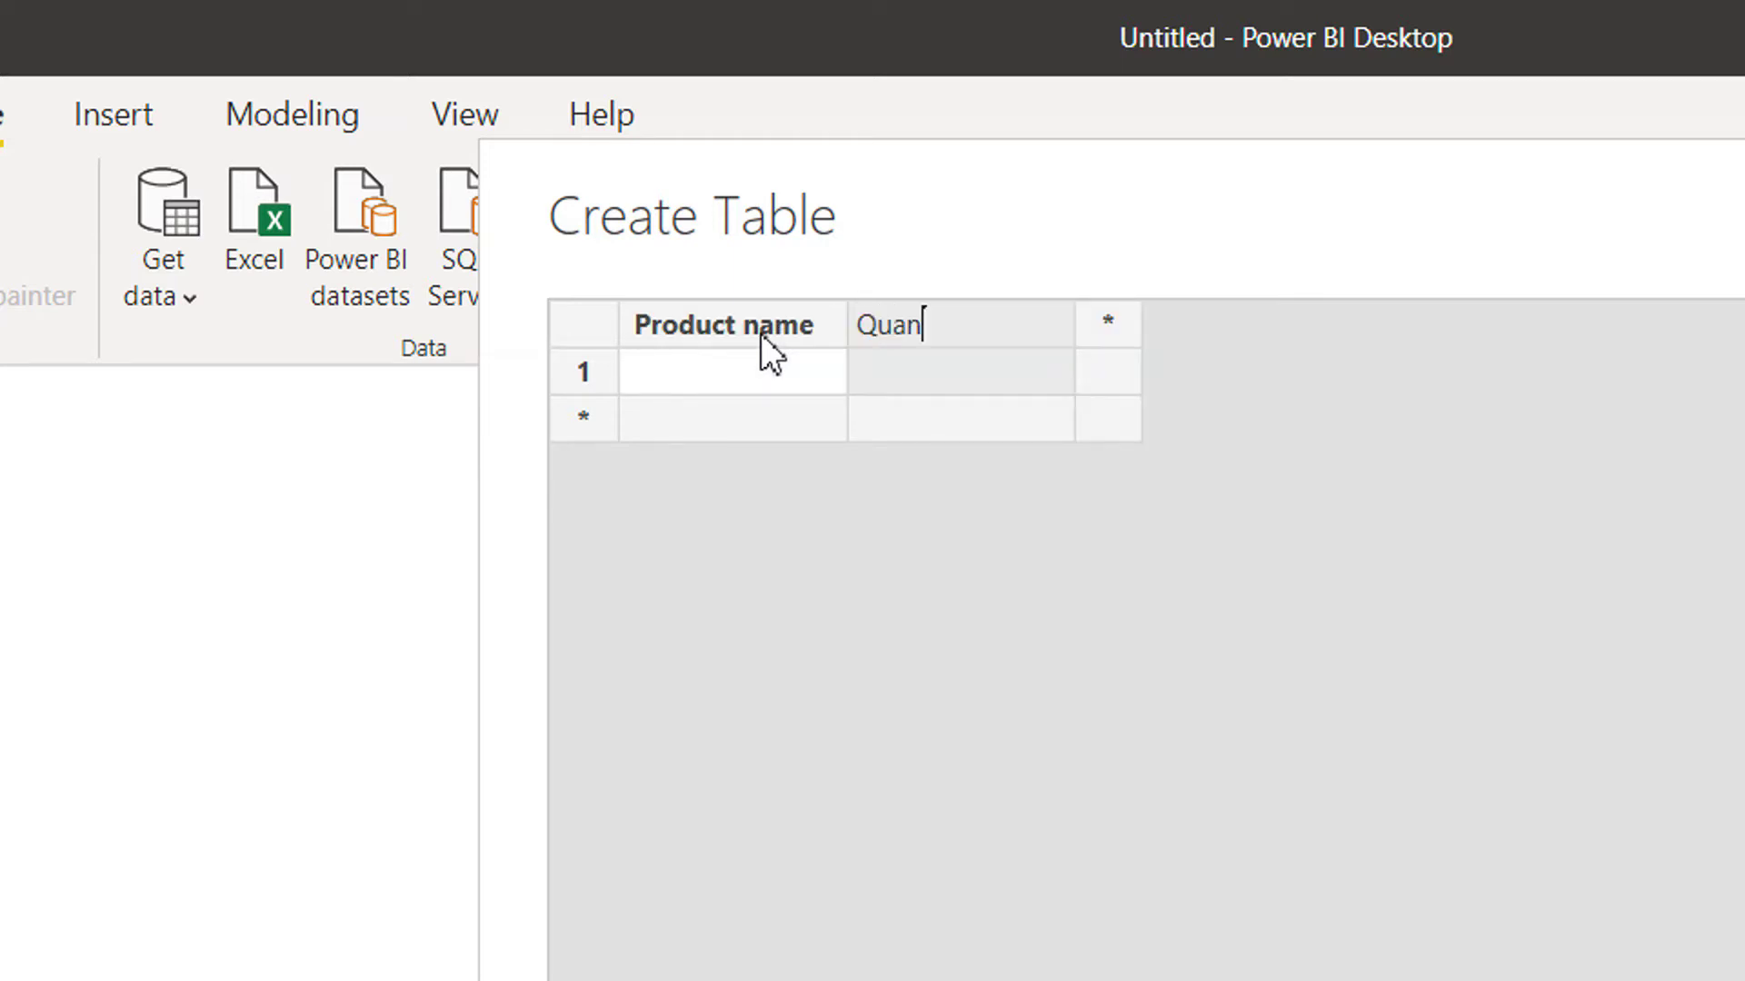
type("tity")
key("Tab")
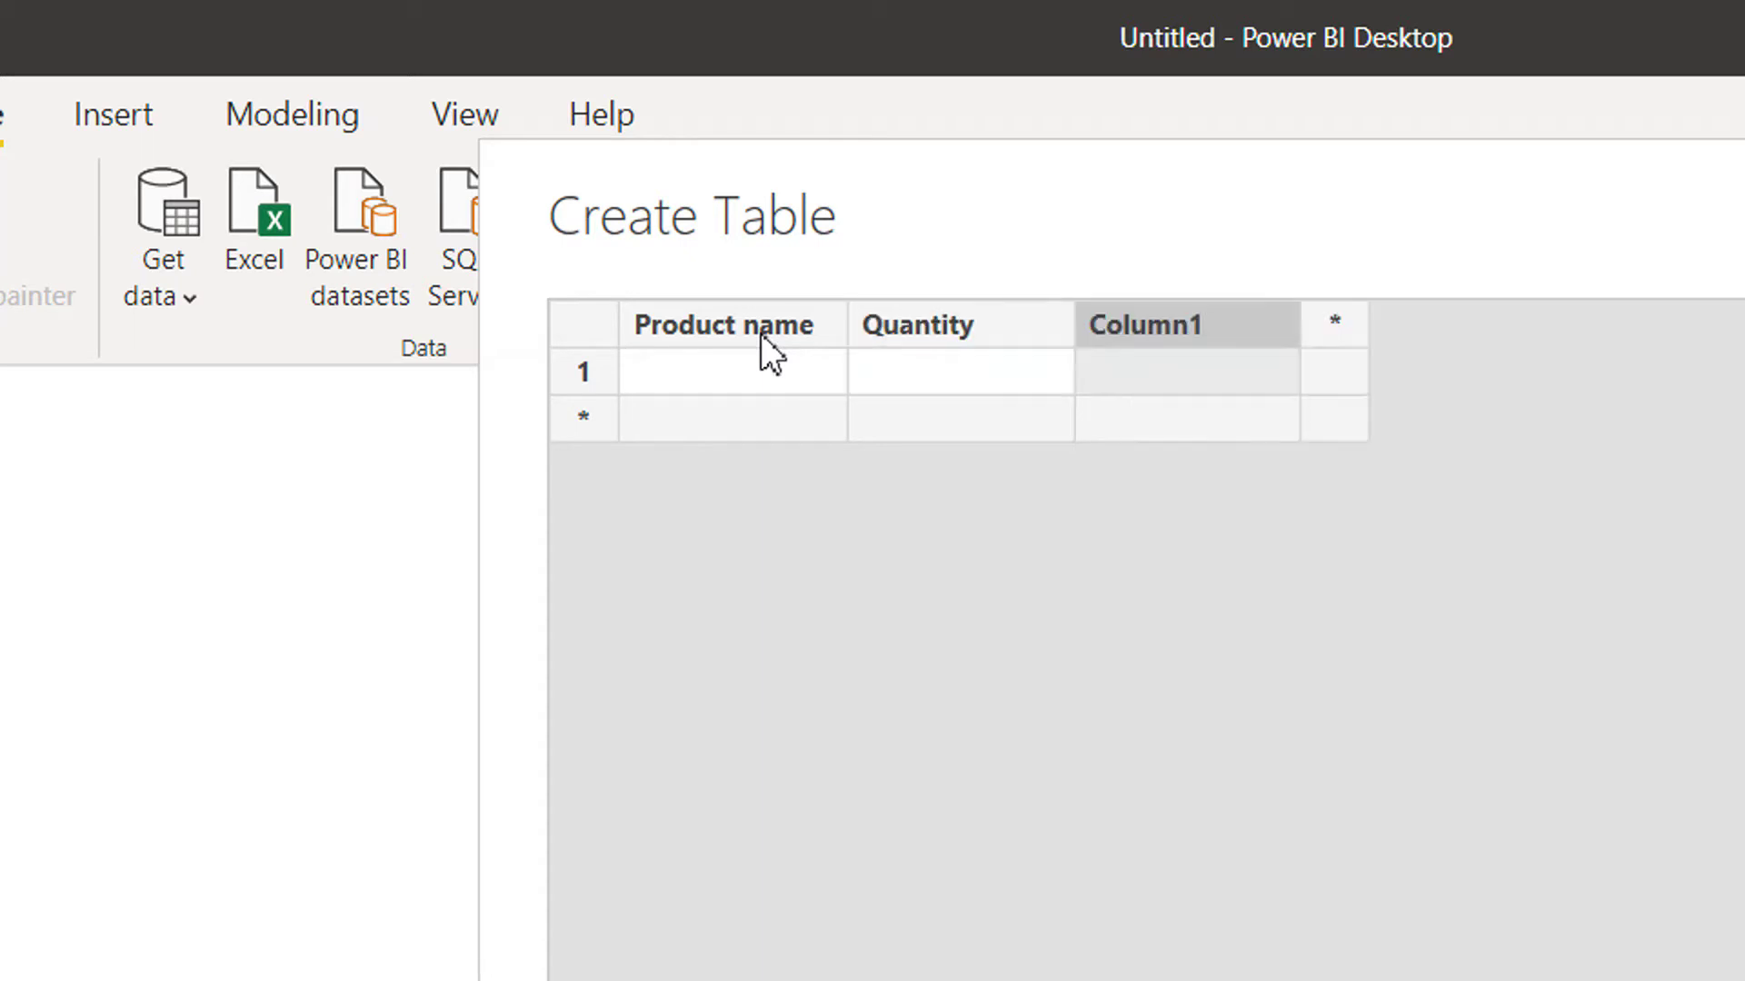
type("Price")
key("BackSpace")
key("BackSpace")
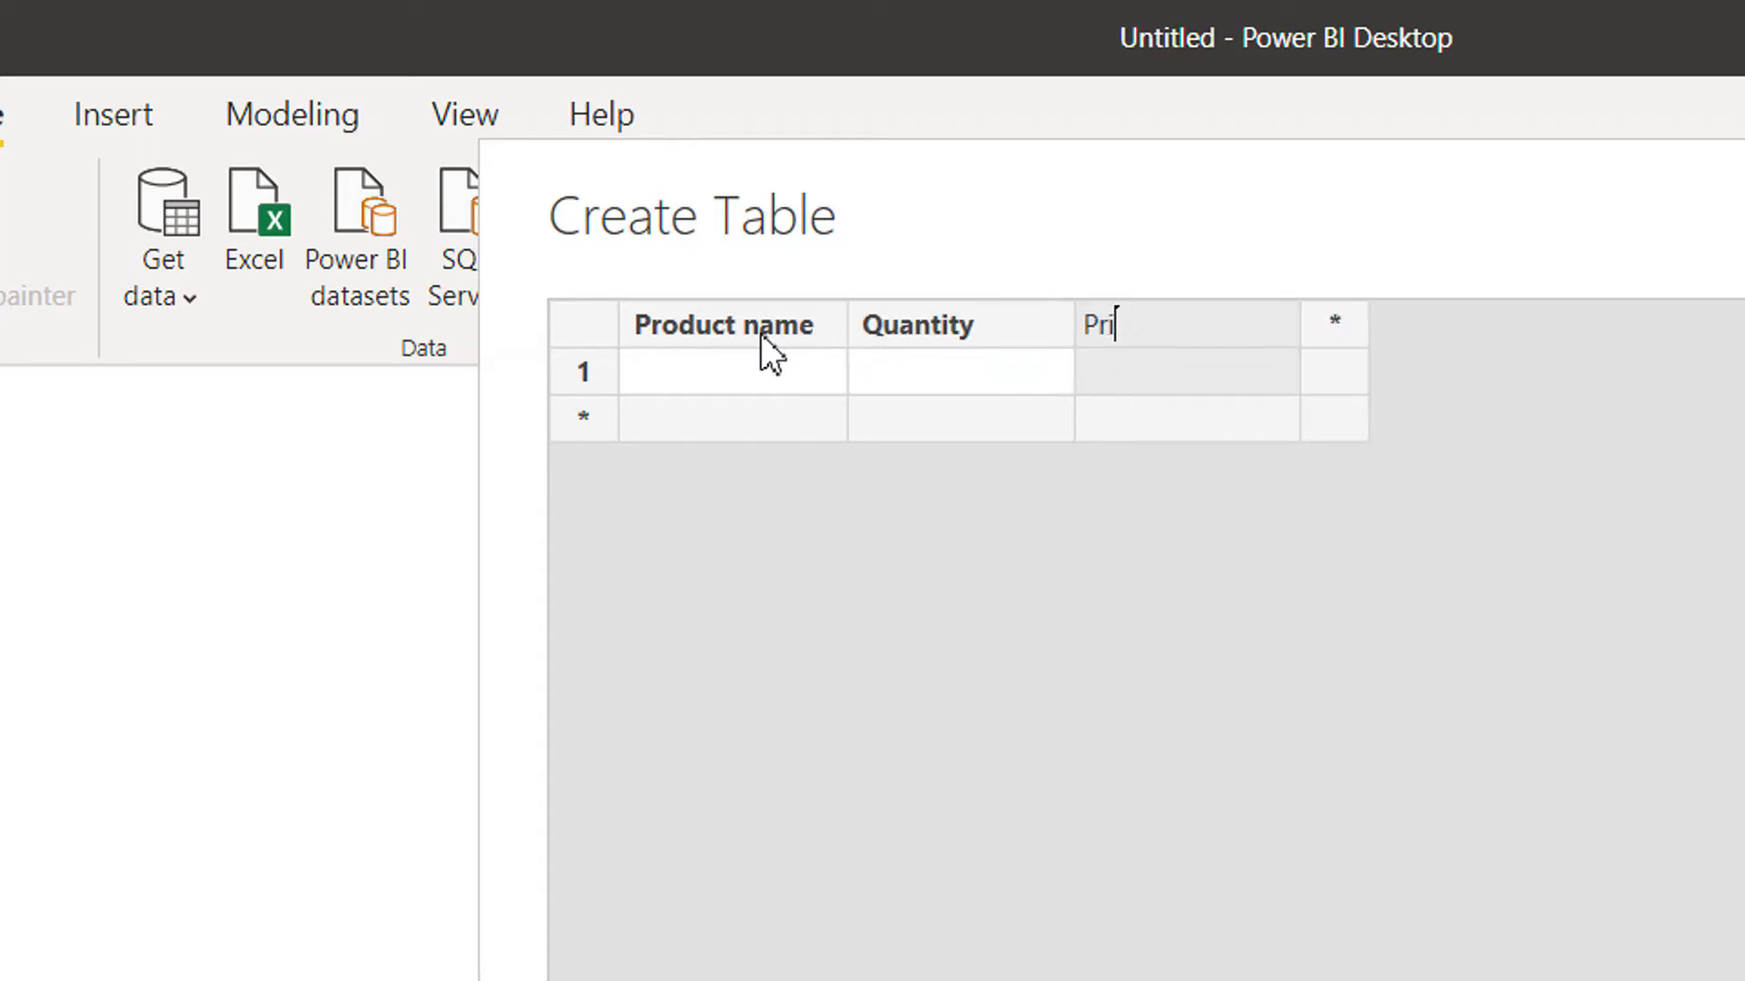
key("BackSpace")
key("BackSpace")
key("BackSpace")
type("Unit price")
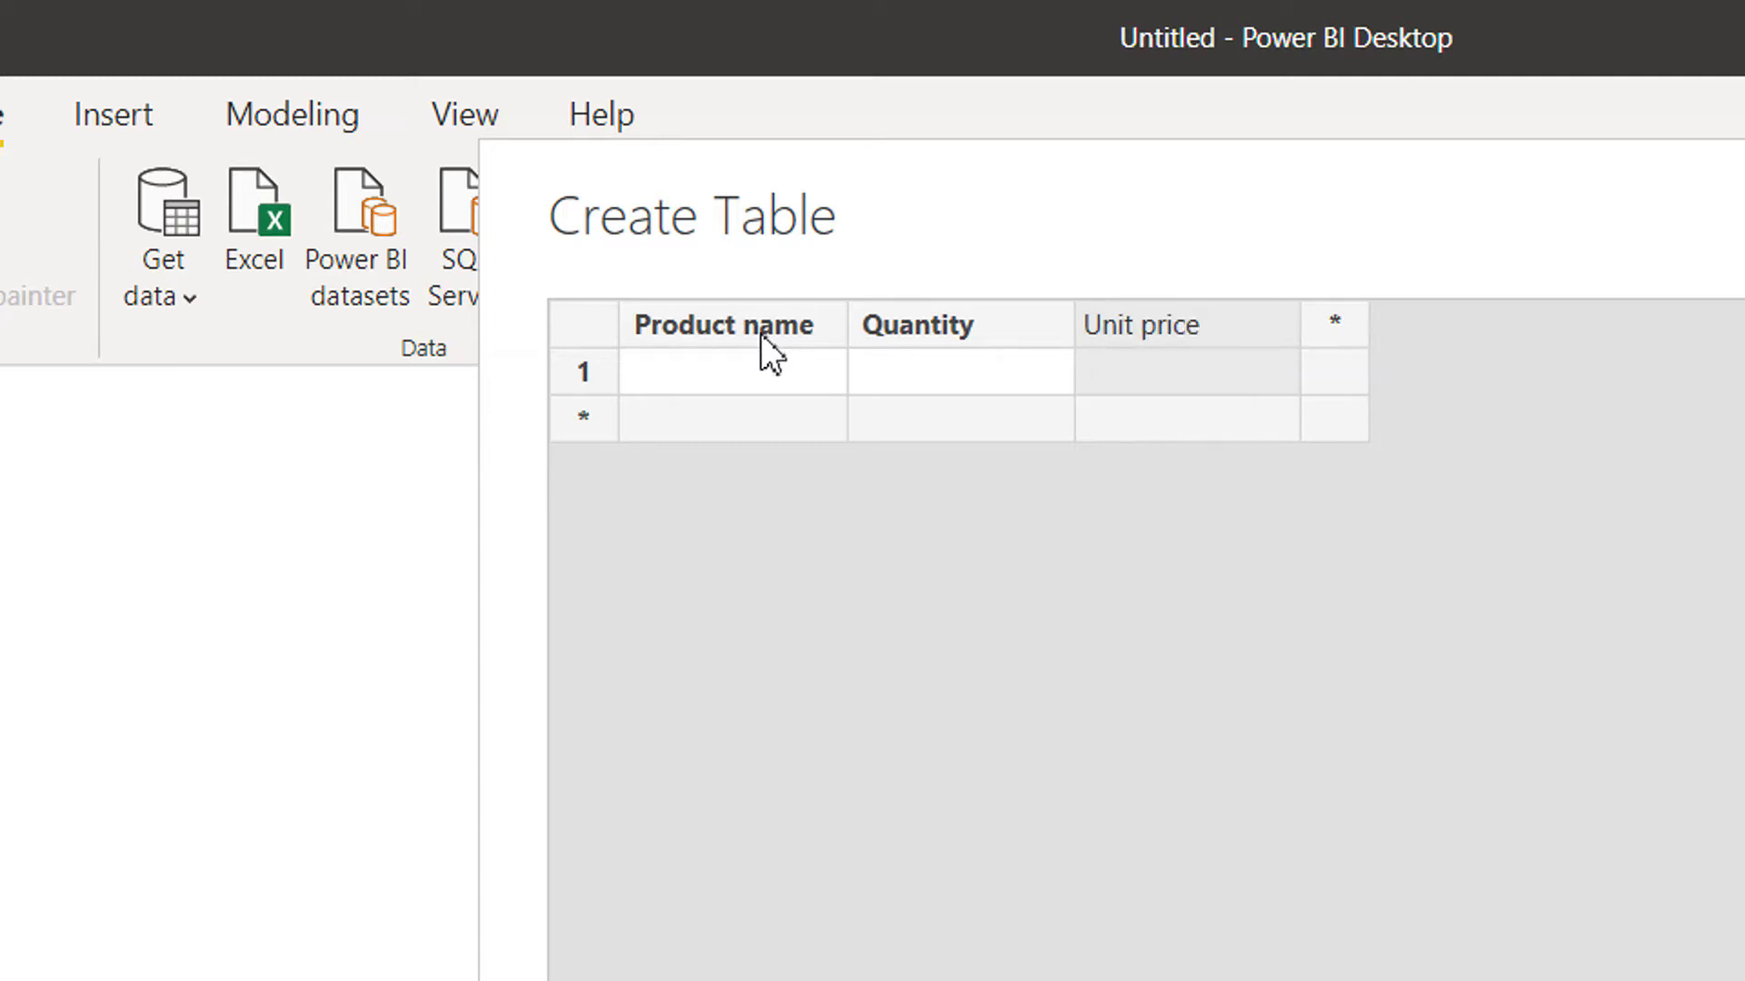
key("Return")
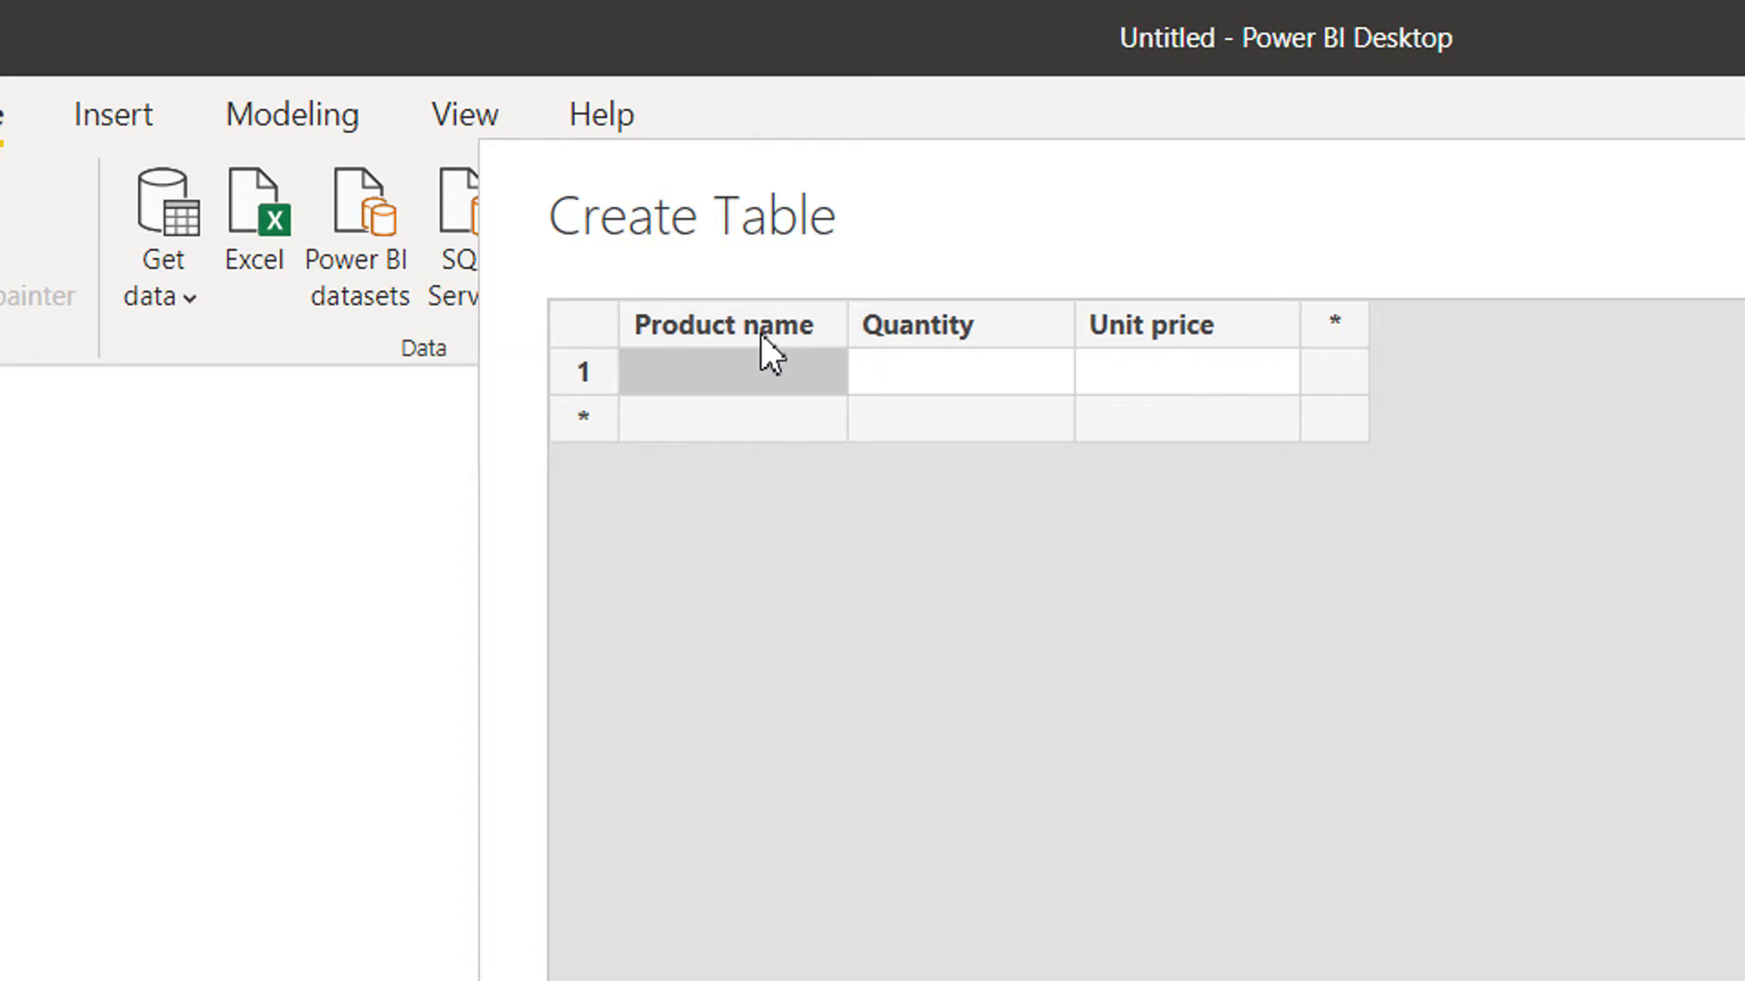
Enter product names Product1, Product2, Product3 and Product4 in four rows.
type("Prod")
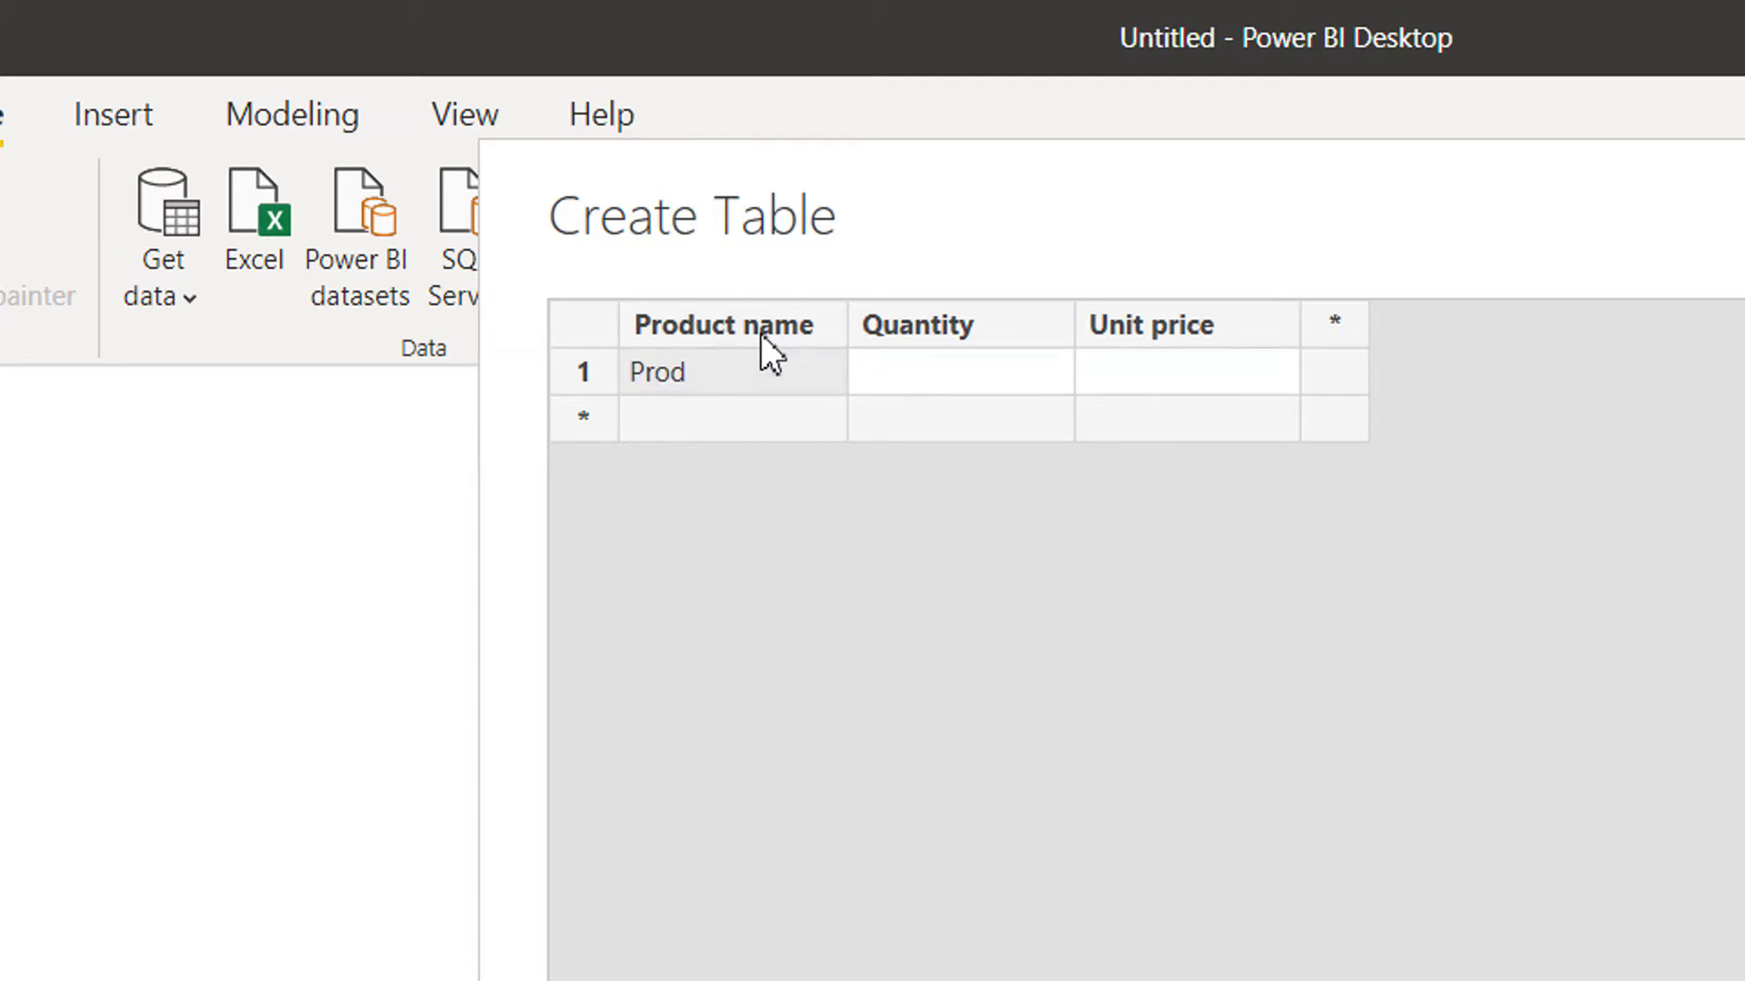
type("uct1")
key("Return")
type("Pro")
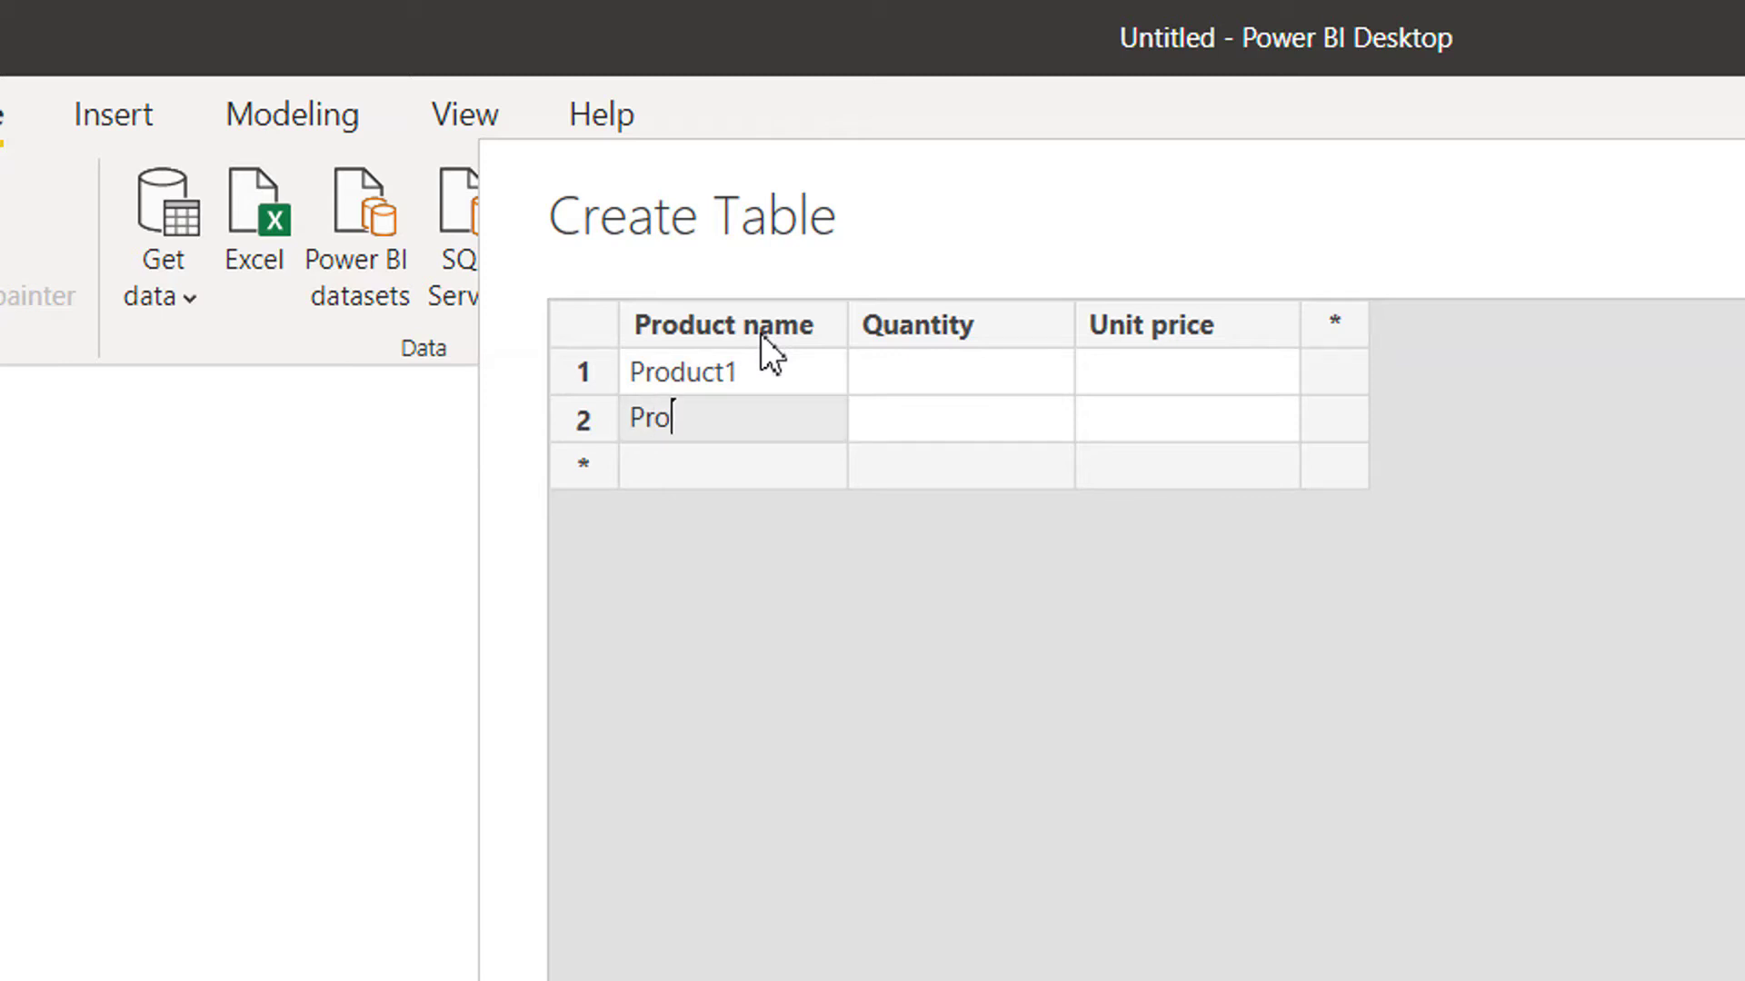
type("duct2")
key("Return")
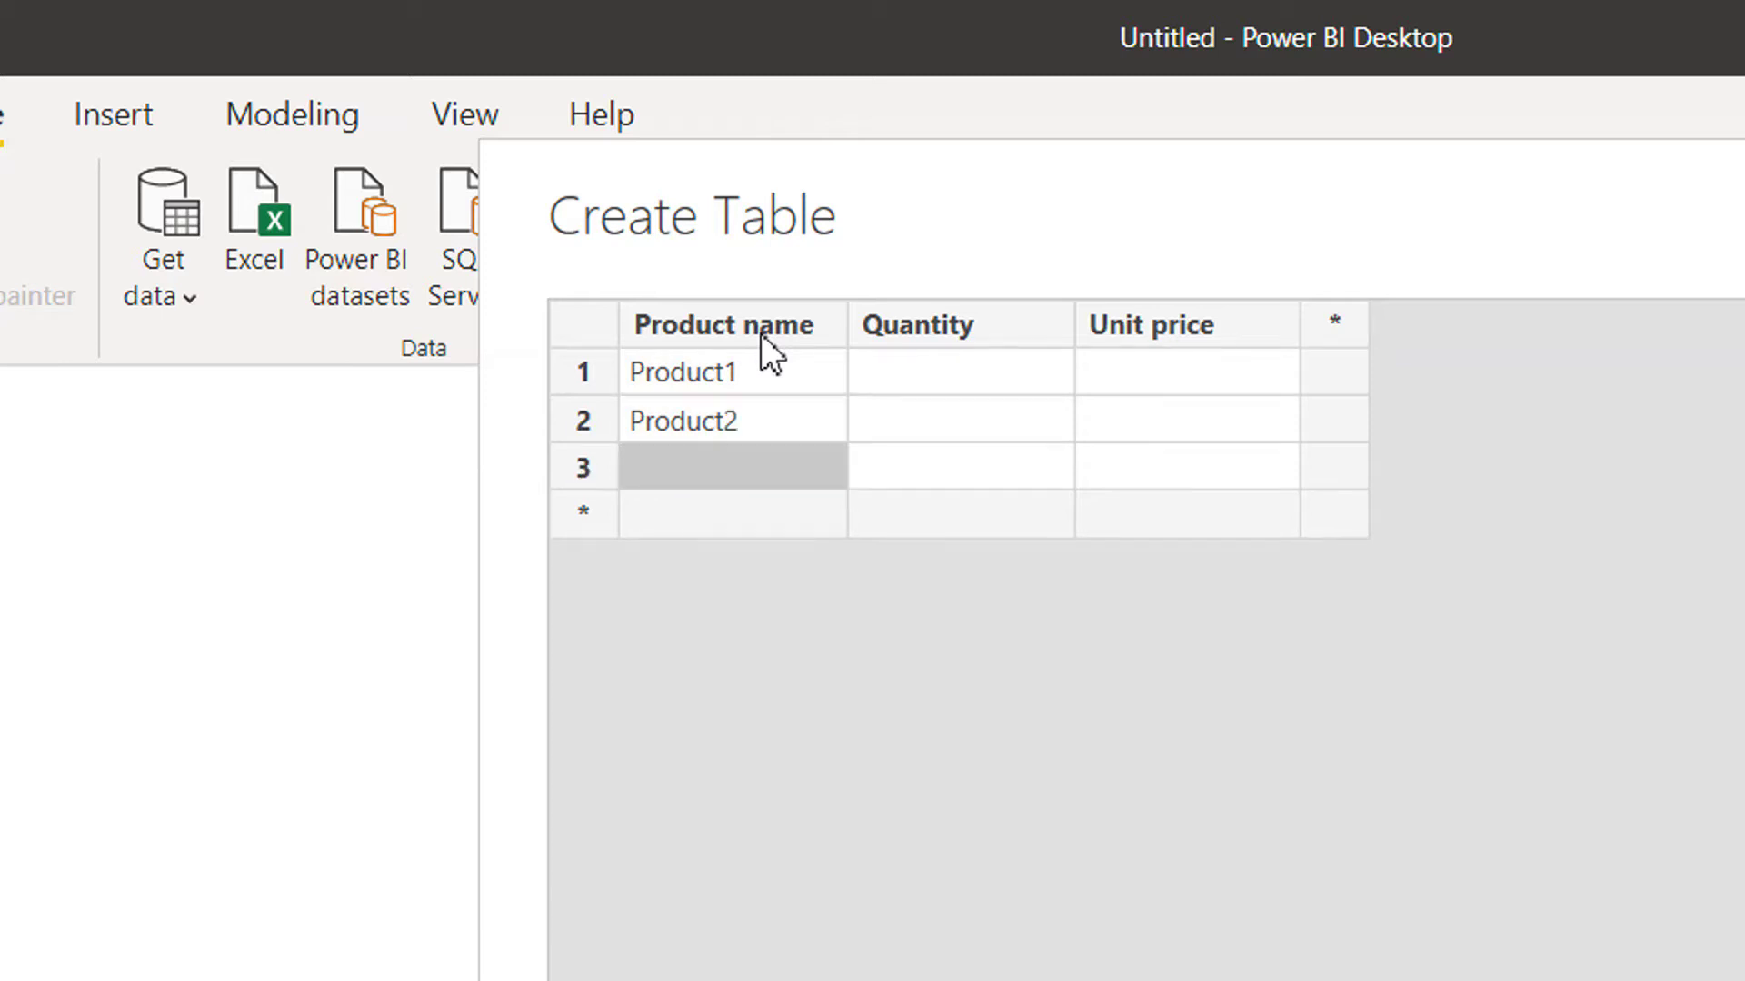
type("Prod")
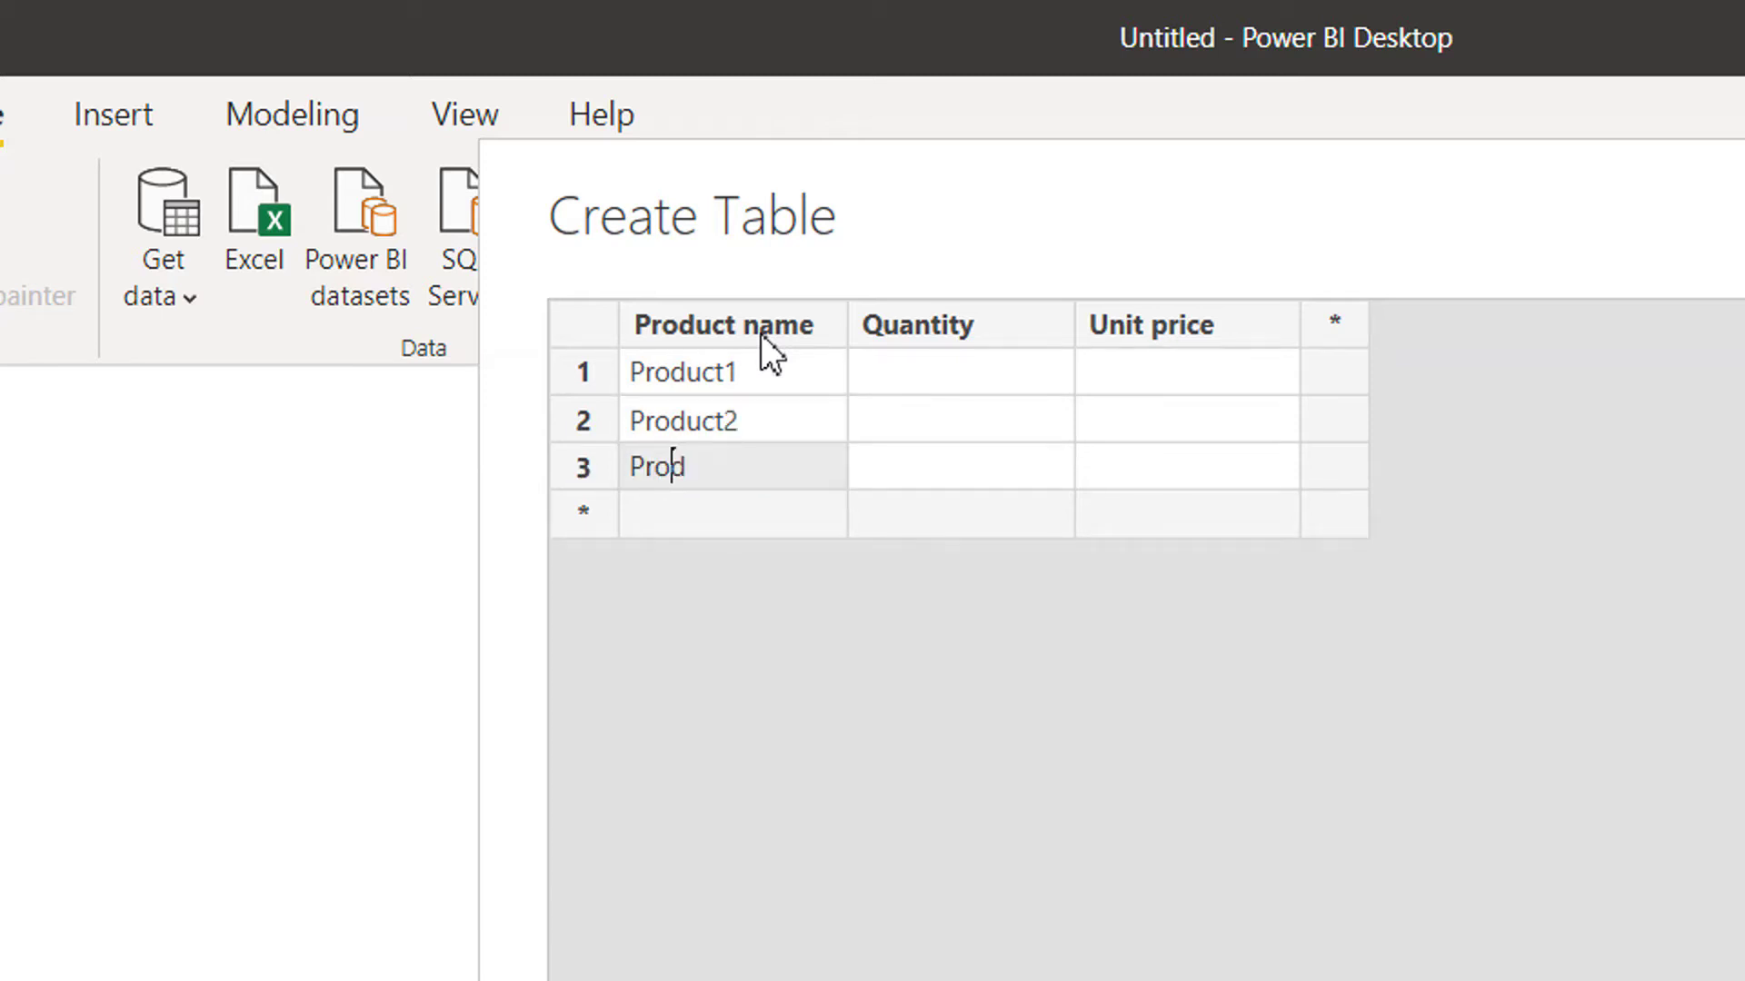
type("uct3")
key("Return")
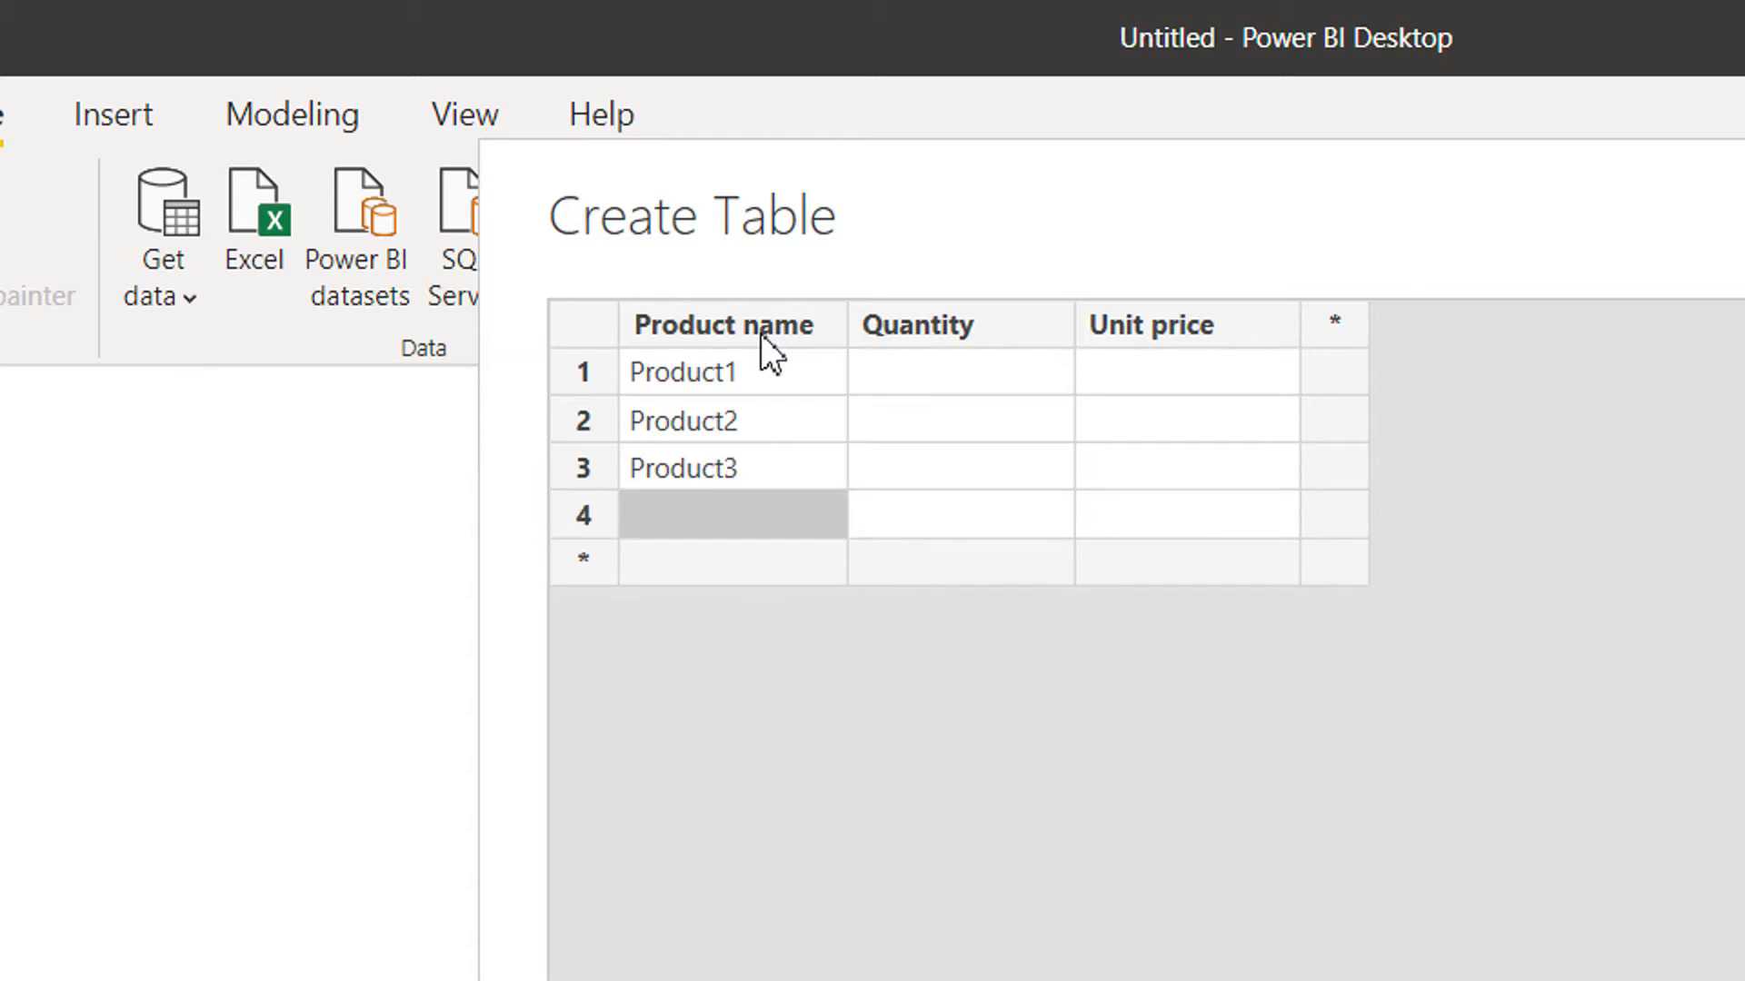
type("Pro")
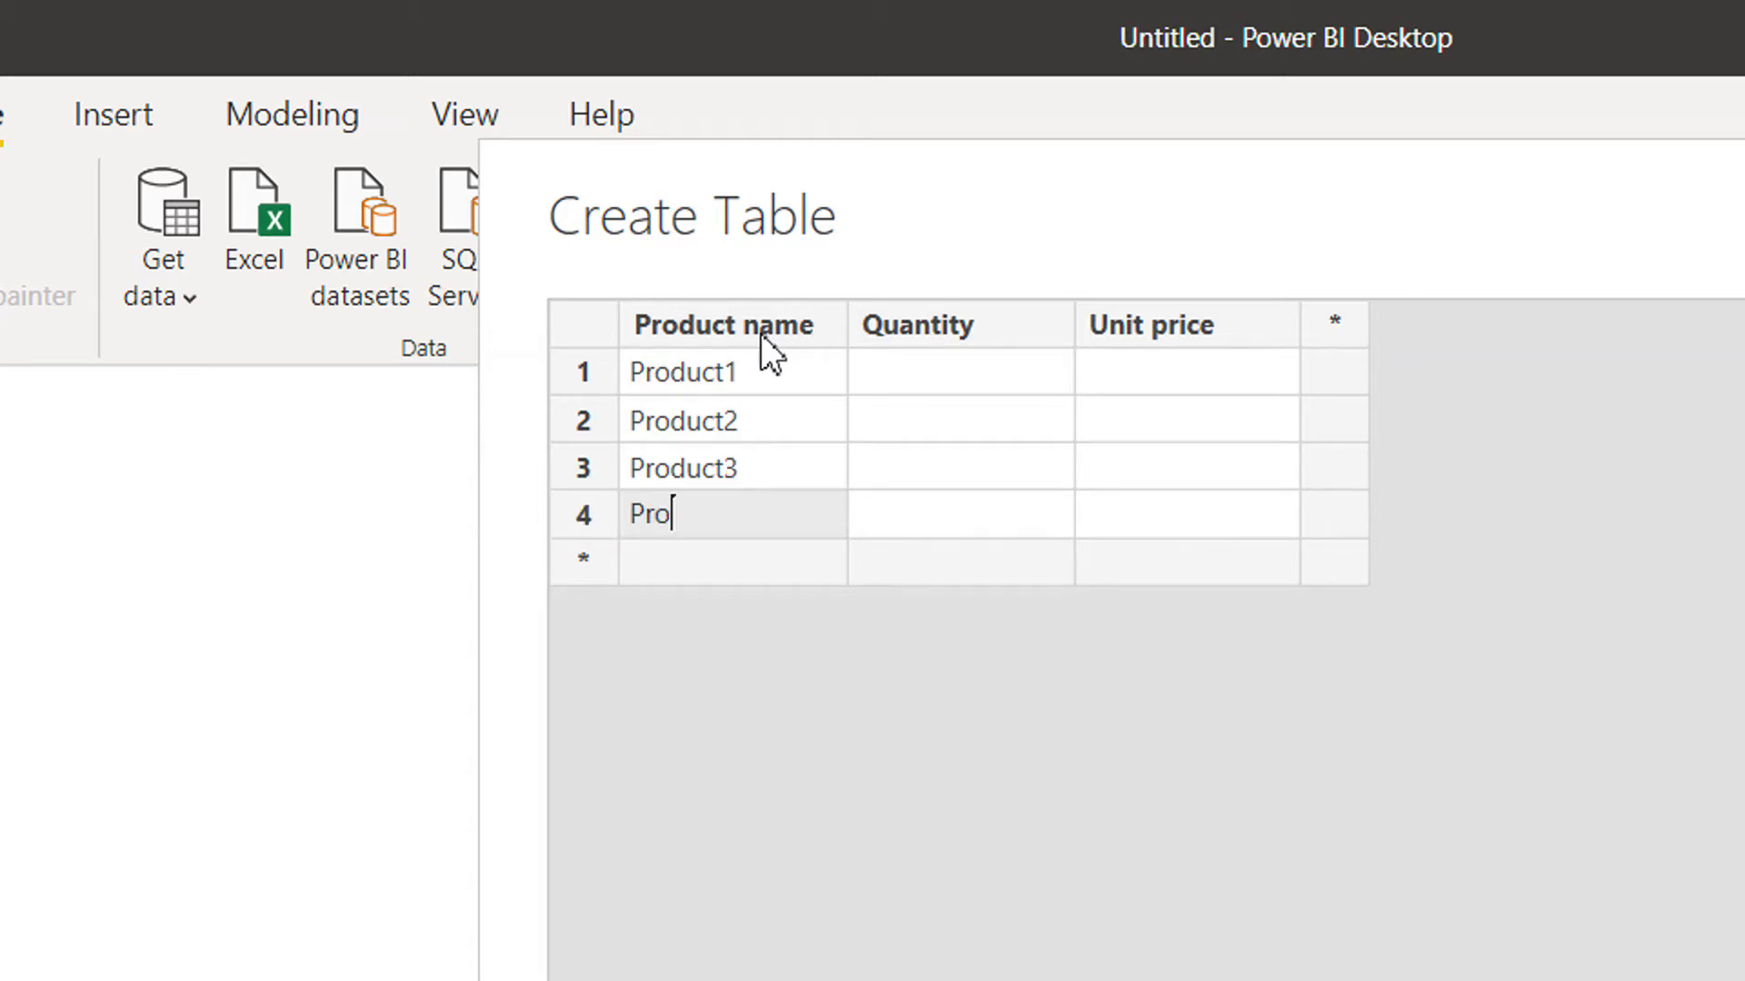
type("duct4")
key("Up")
key("Up")
key("Up")
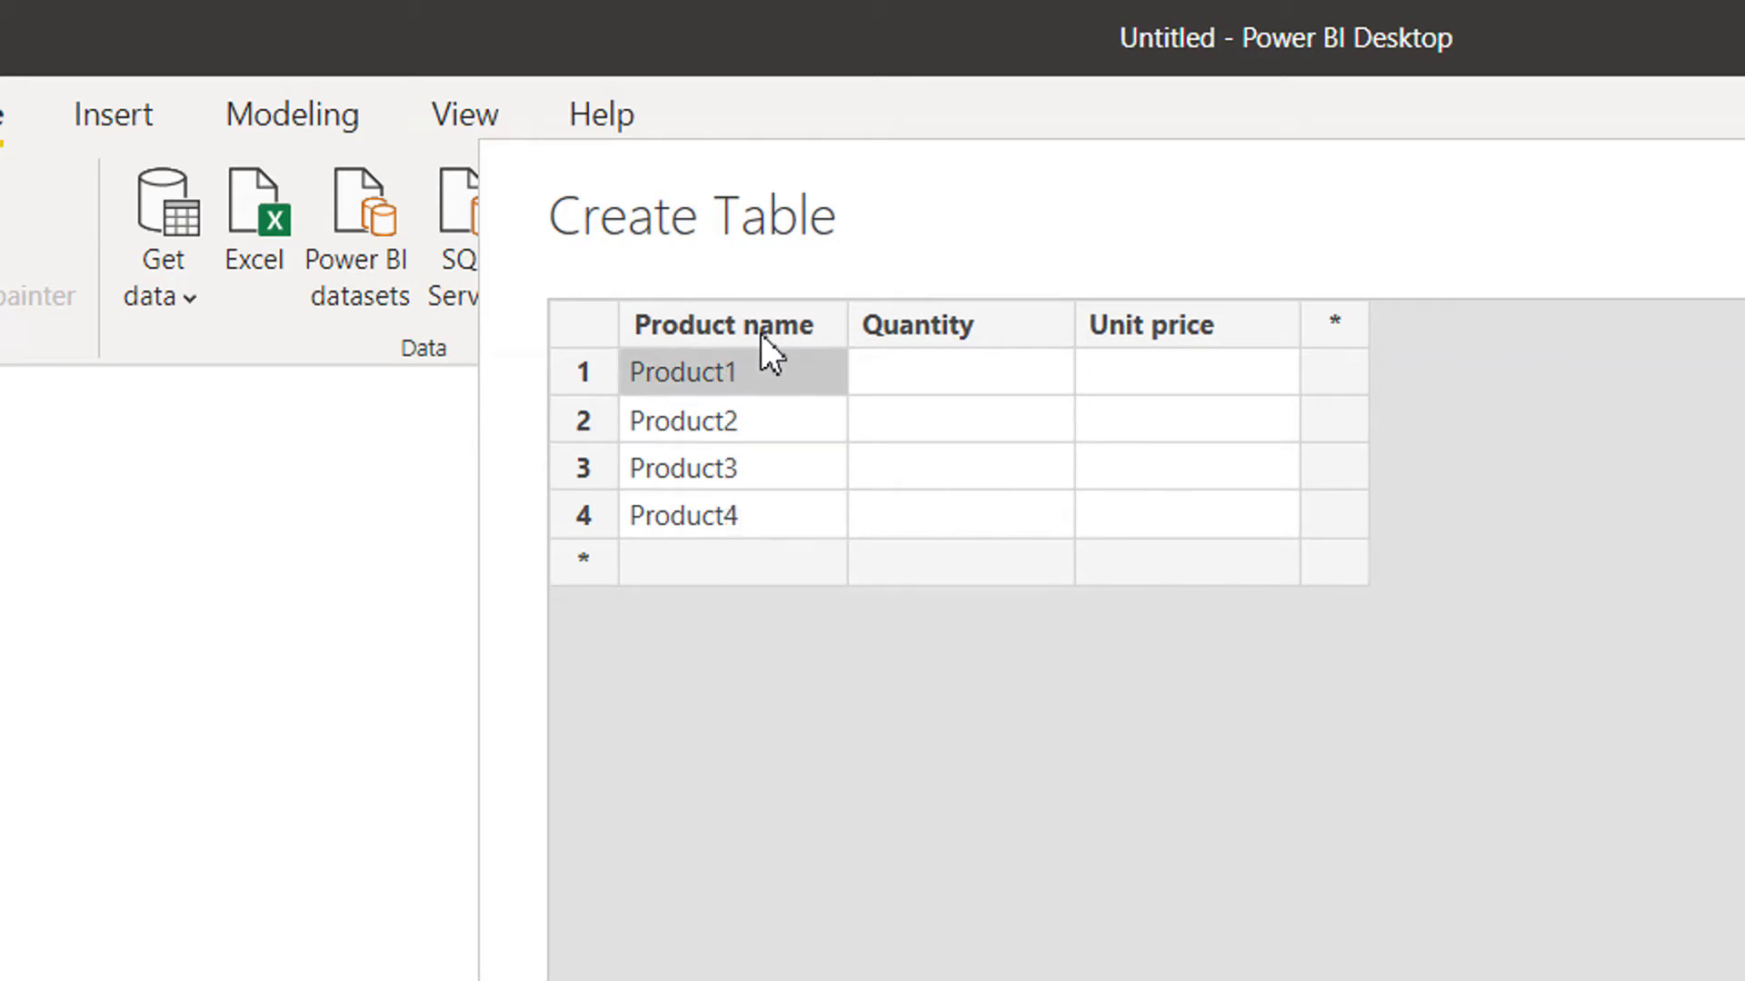
Fill the Quantity column with 2, 3, 4 and N/A.
key("Right")
type("2")
key("Down")
type("3")
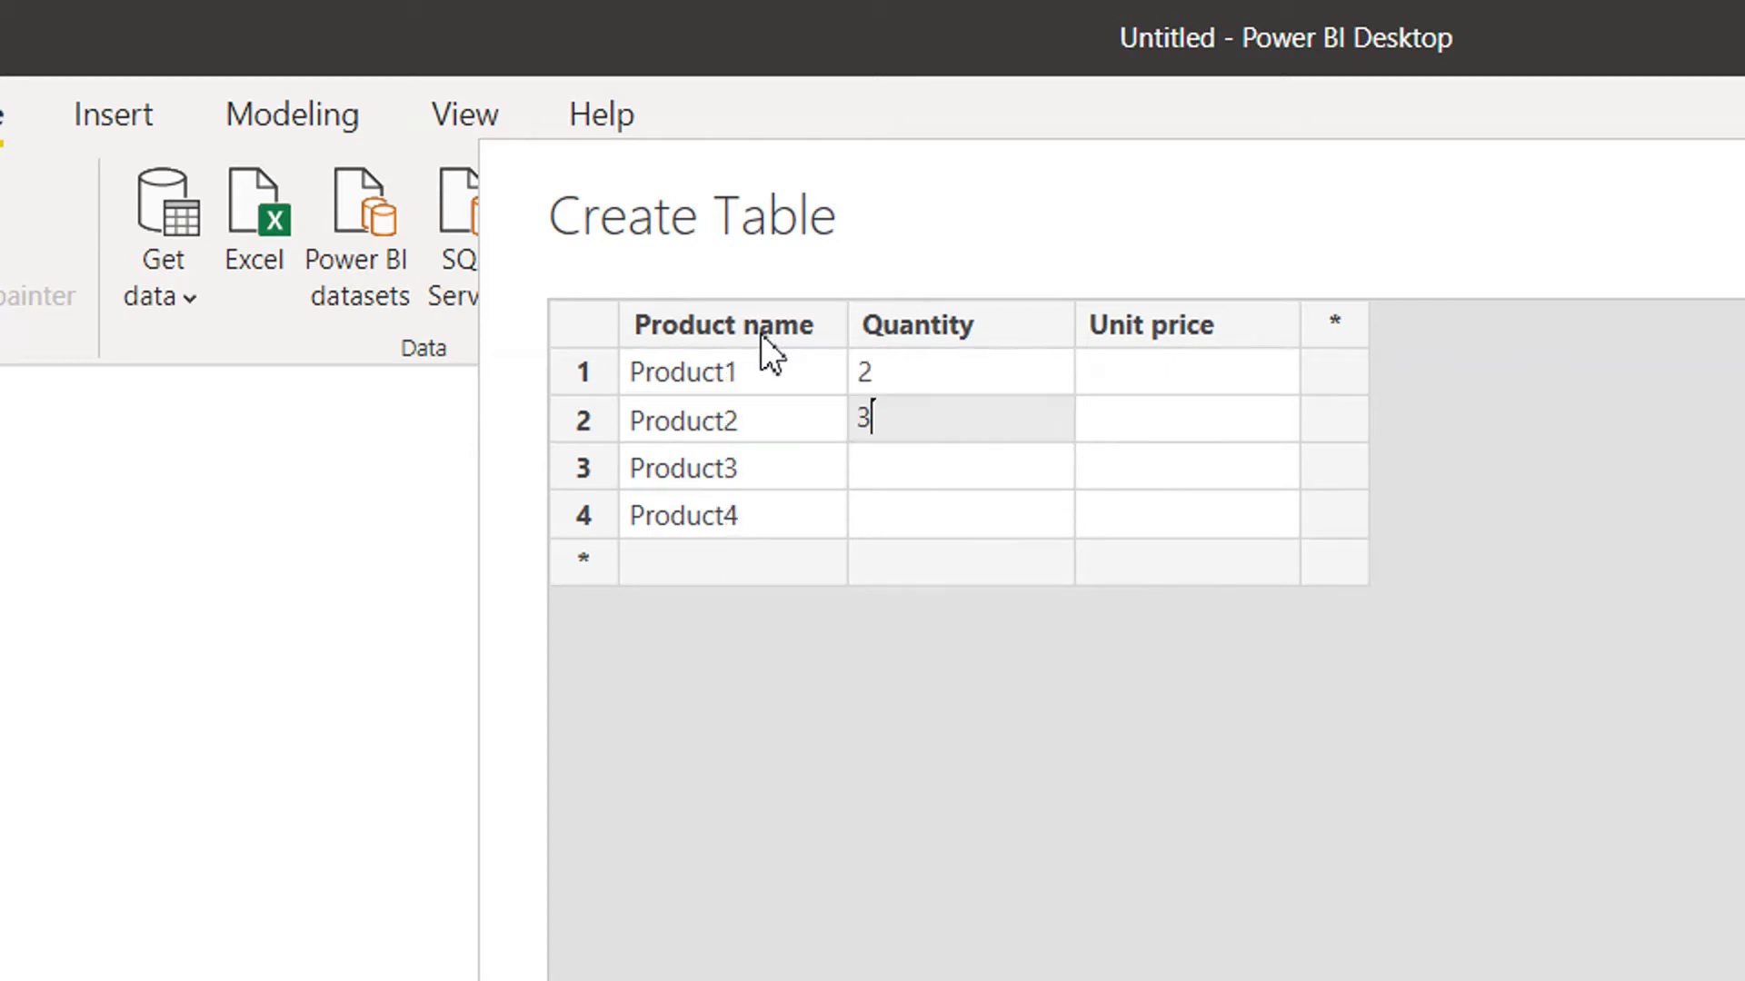
key("Down")
type("4")
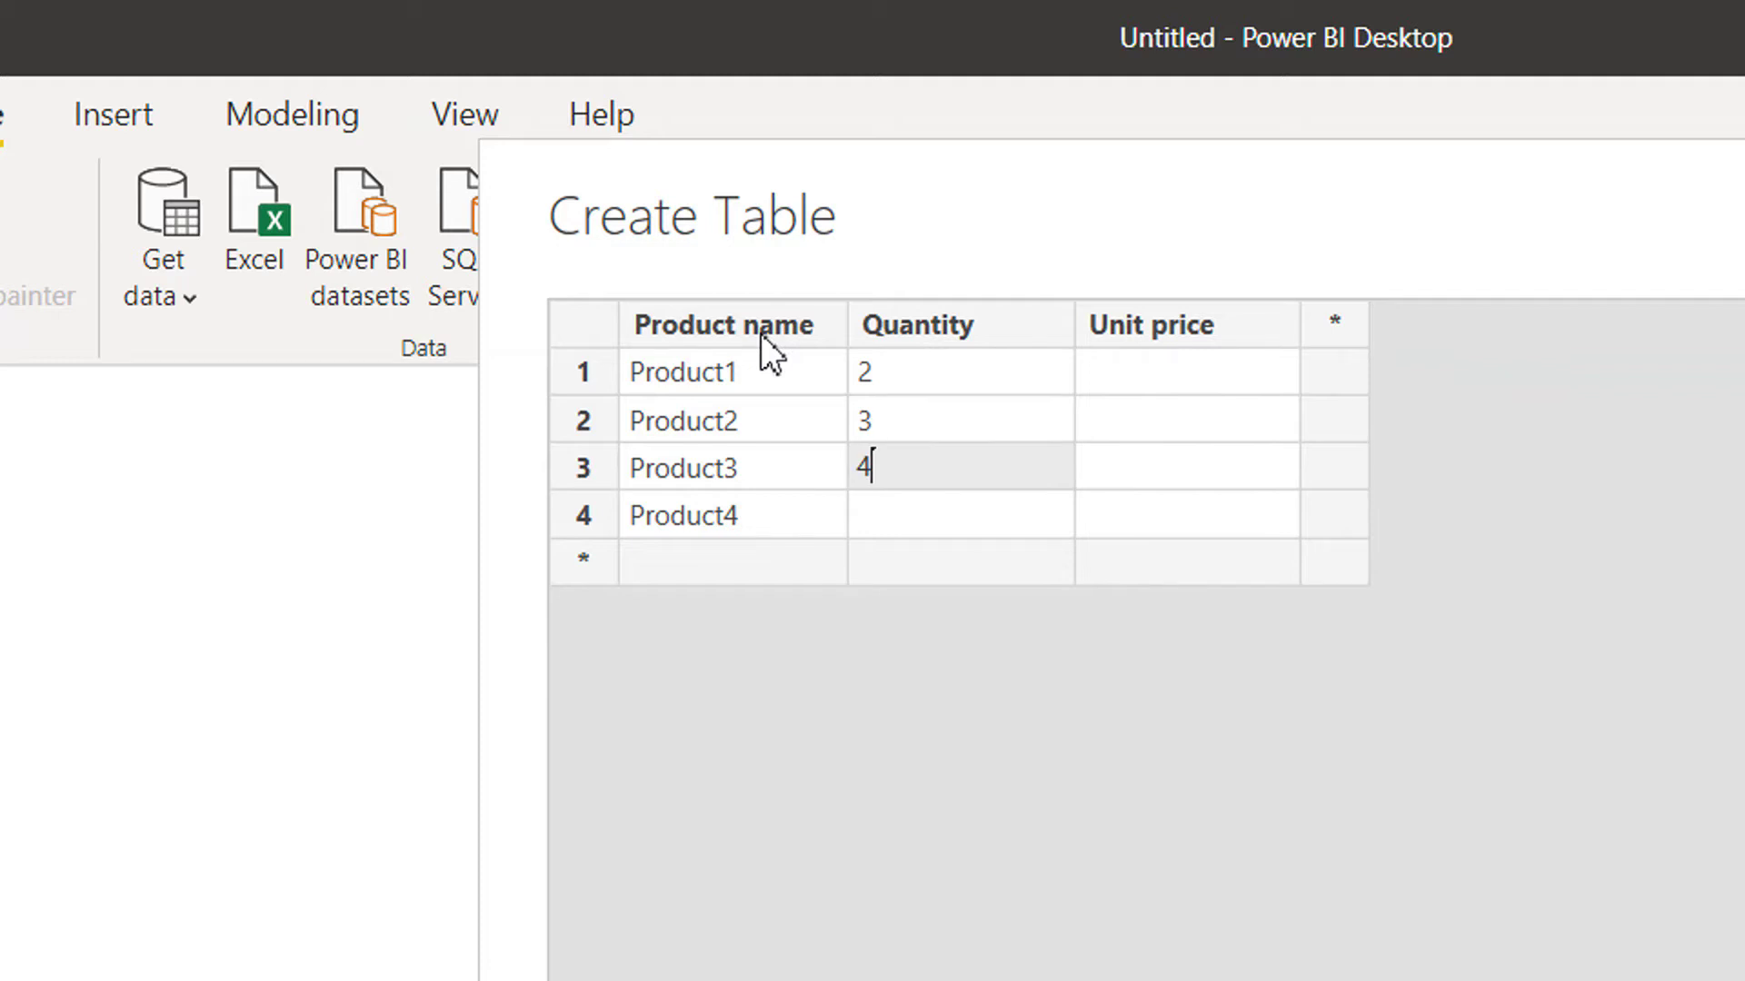
key("Down")
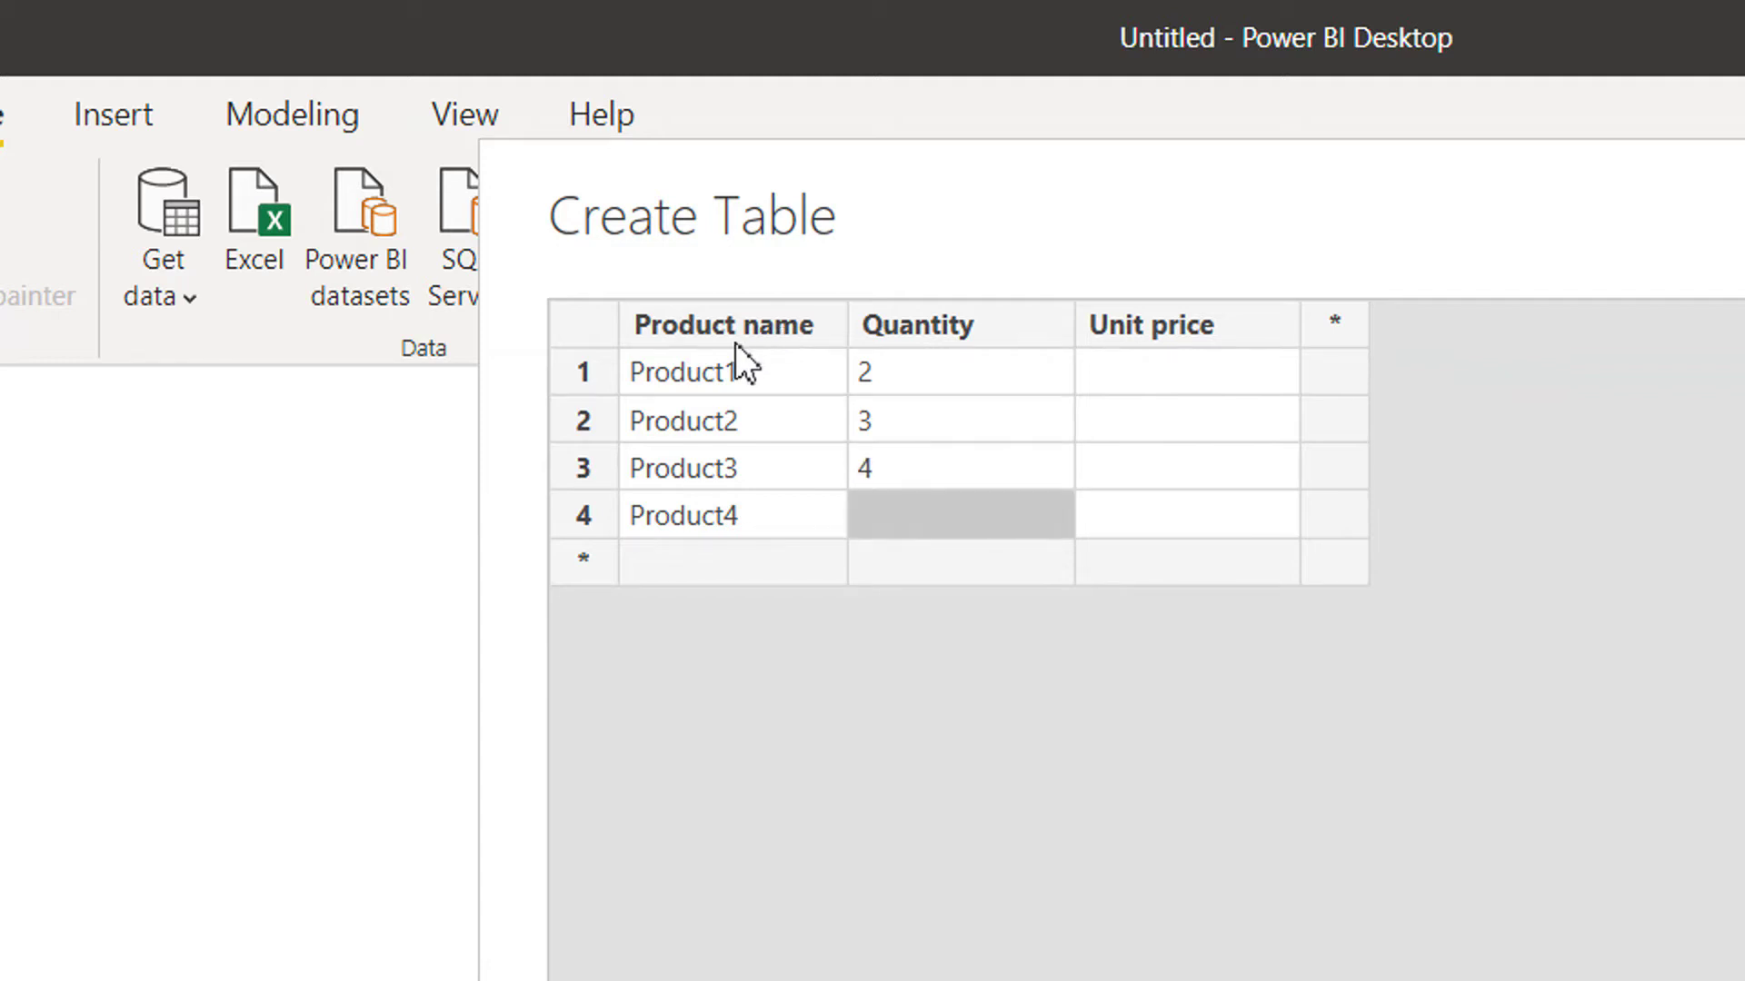
type("f")
key("BackSpace")
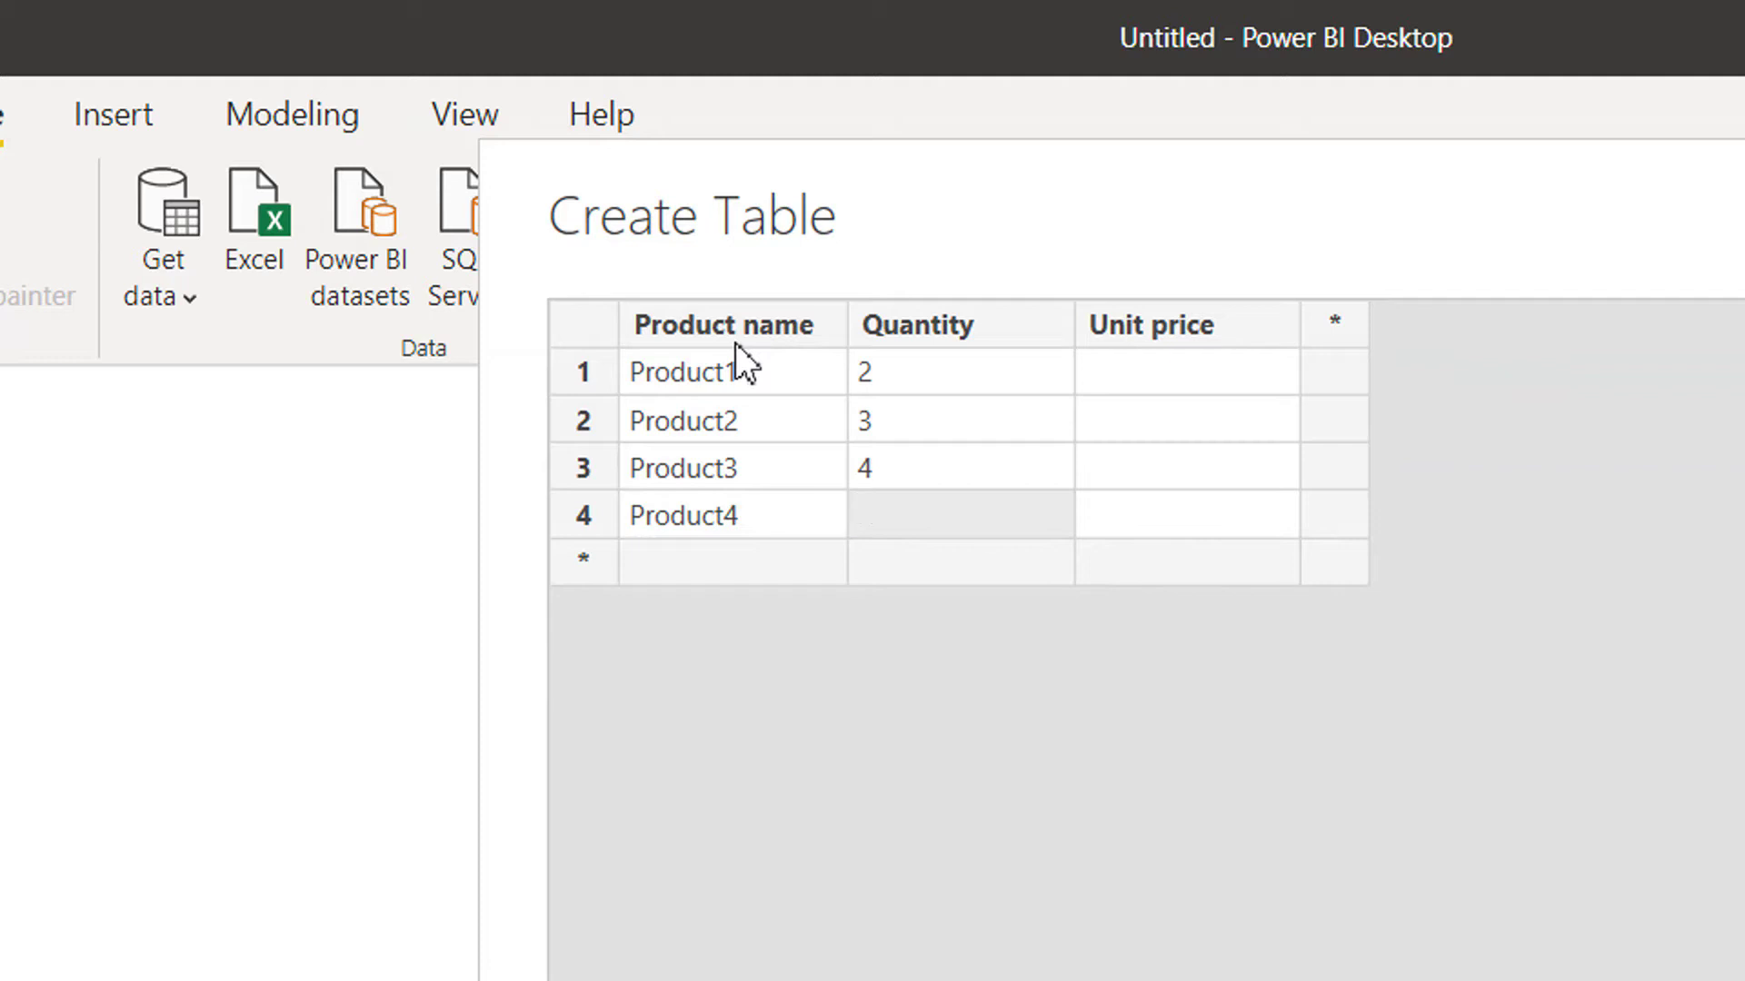
type("N/A")
key("Tab")
Fill the Unit price column with 12, 45, 67 and 80.
key("Up")
key("Up")
key("Up")
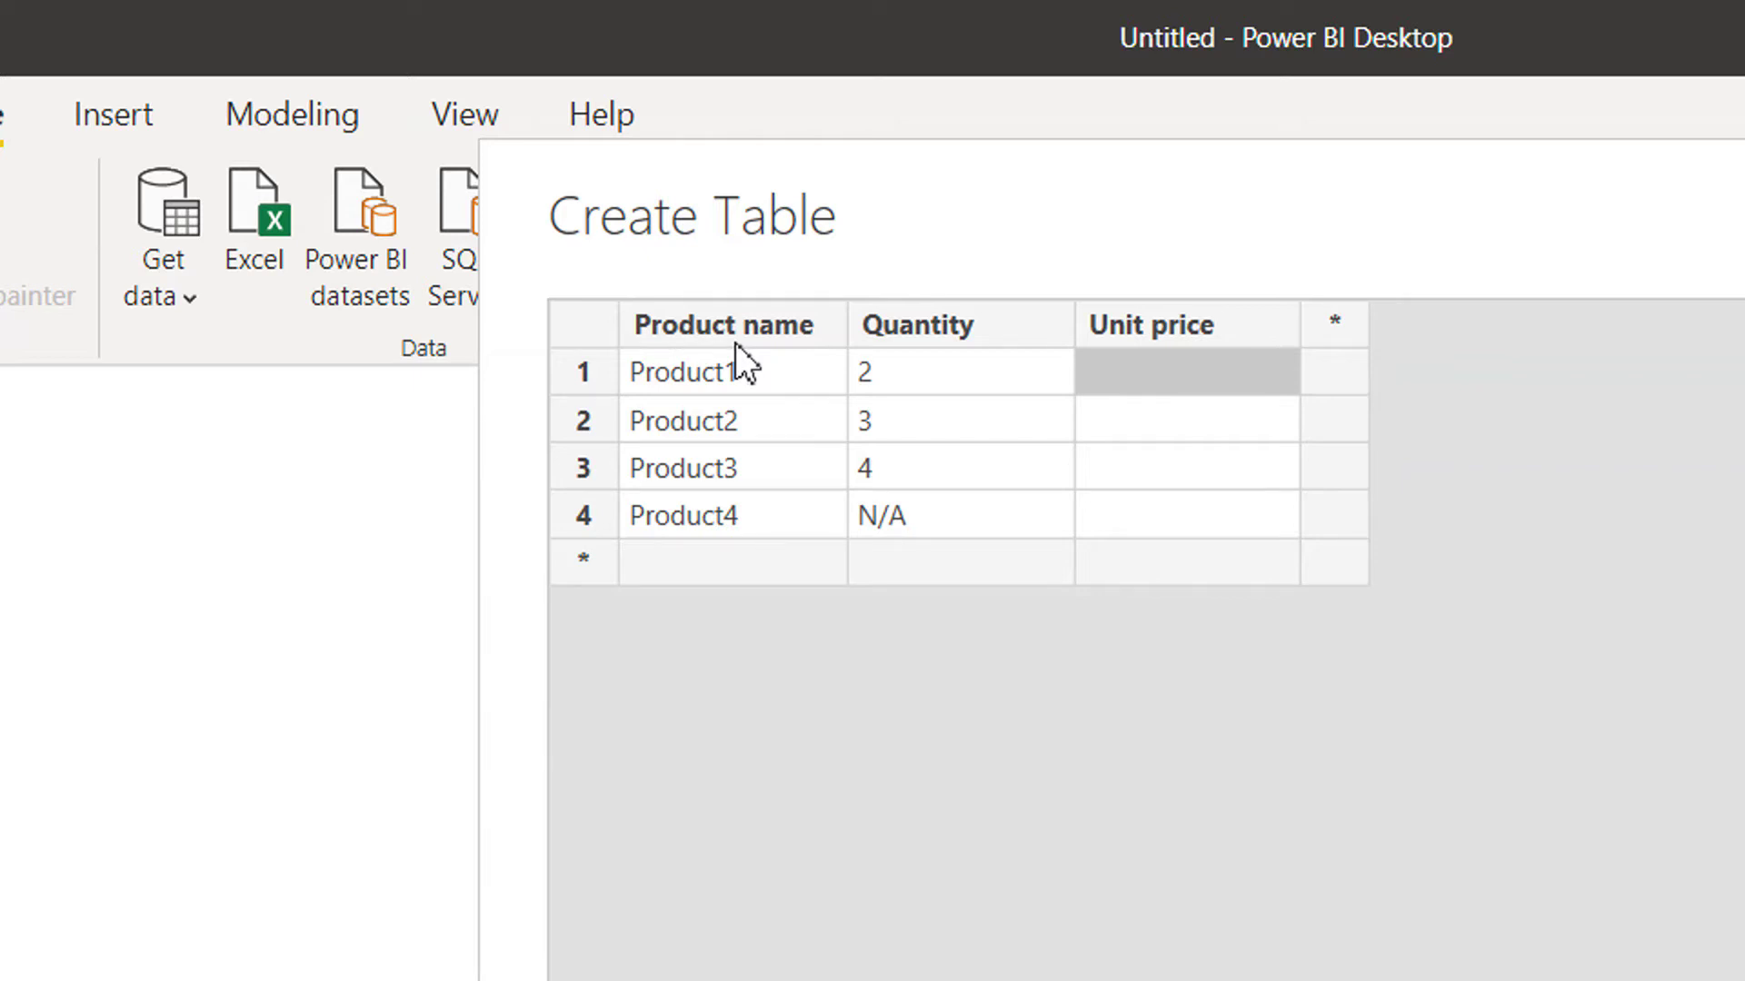
type("12")
key("Return")
type("45")
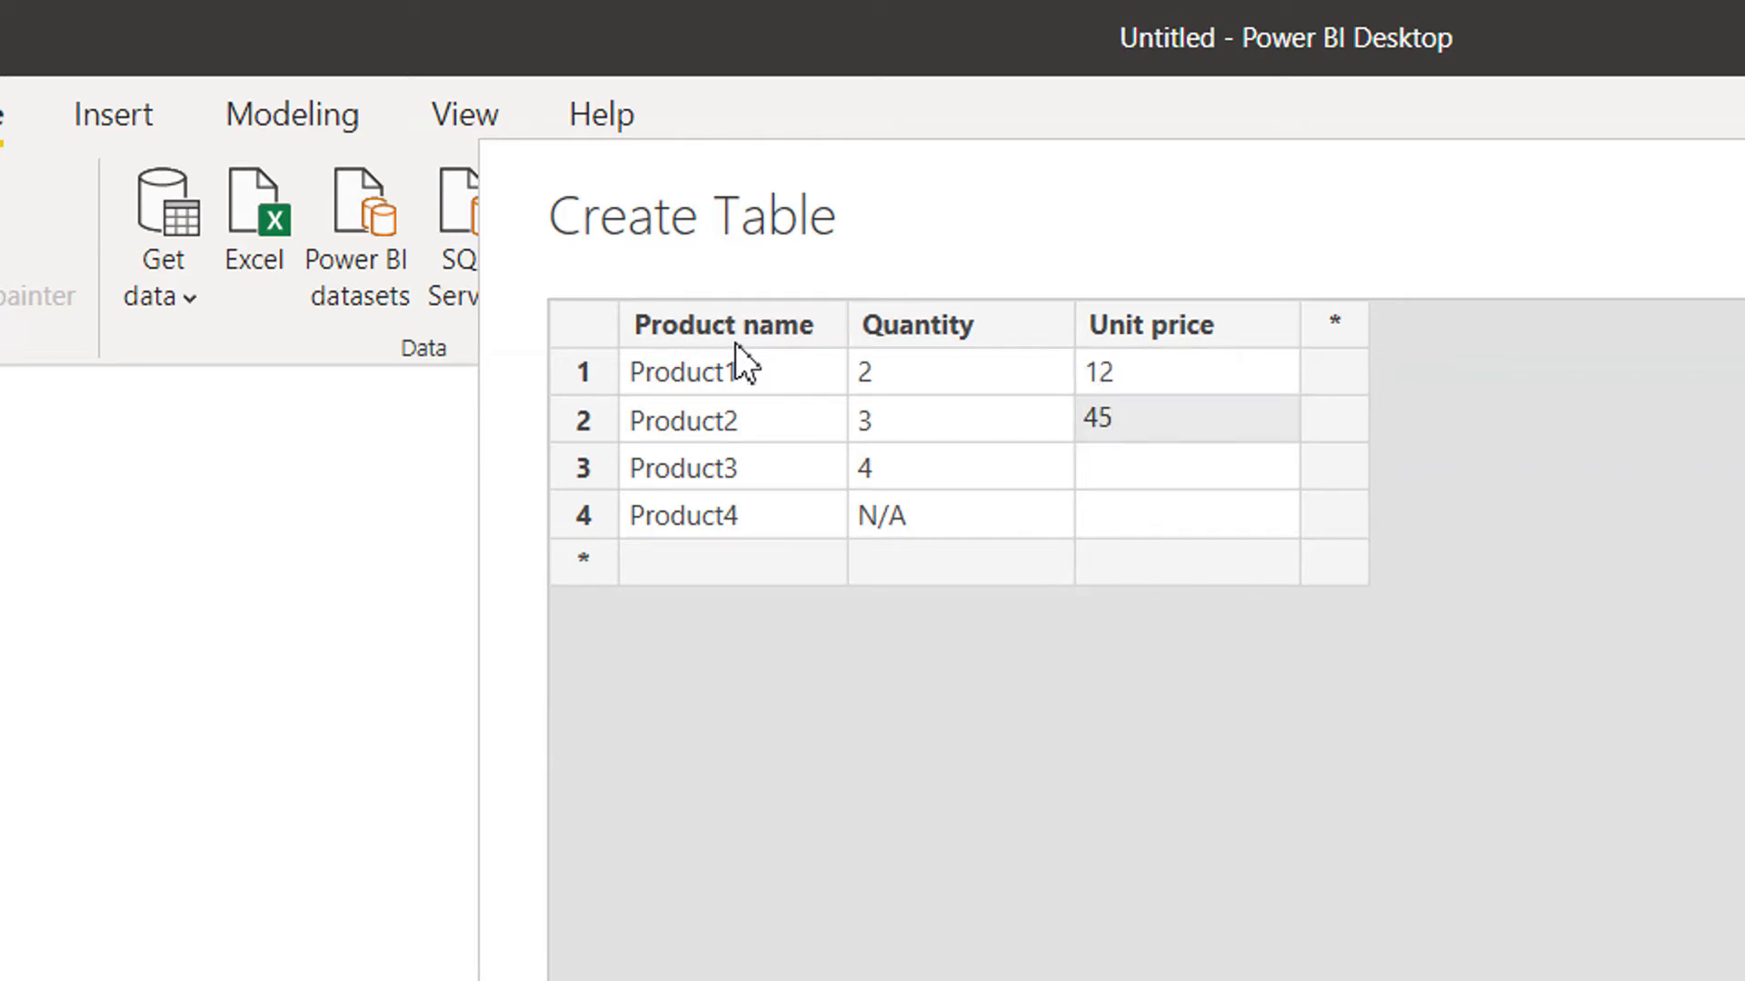
key("Return")
type("67")
key("Return")
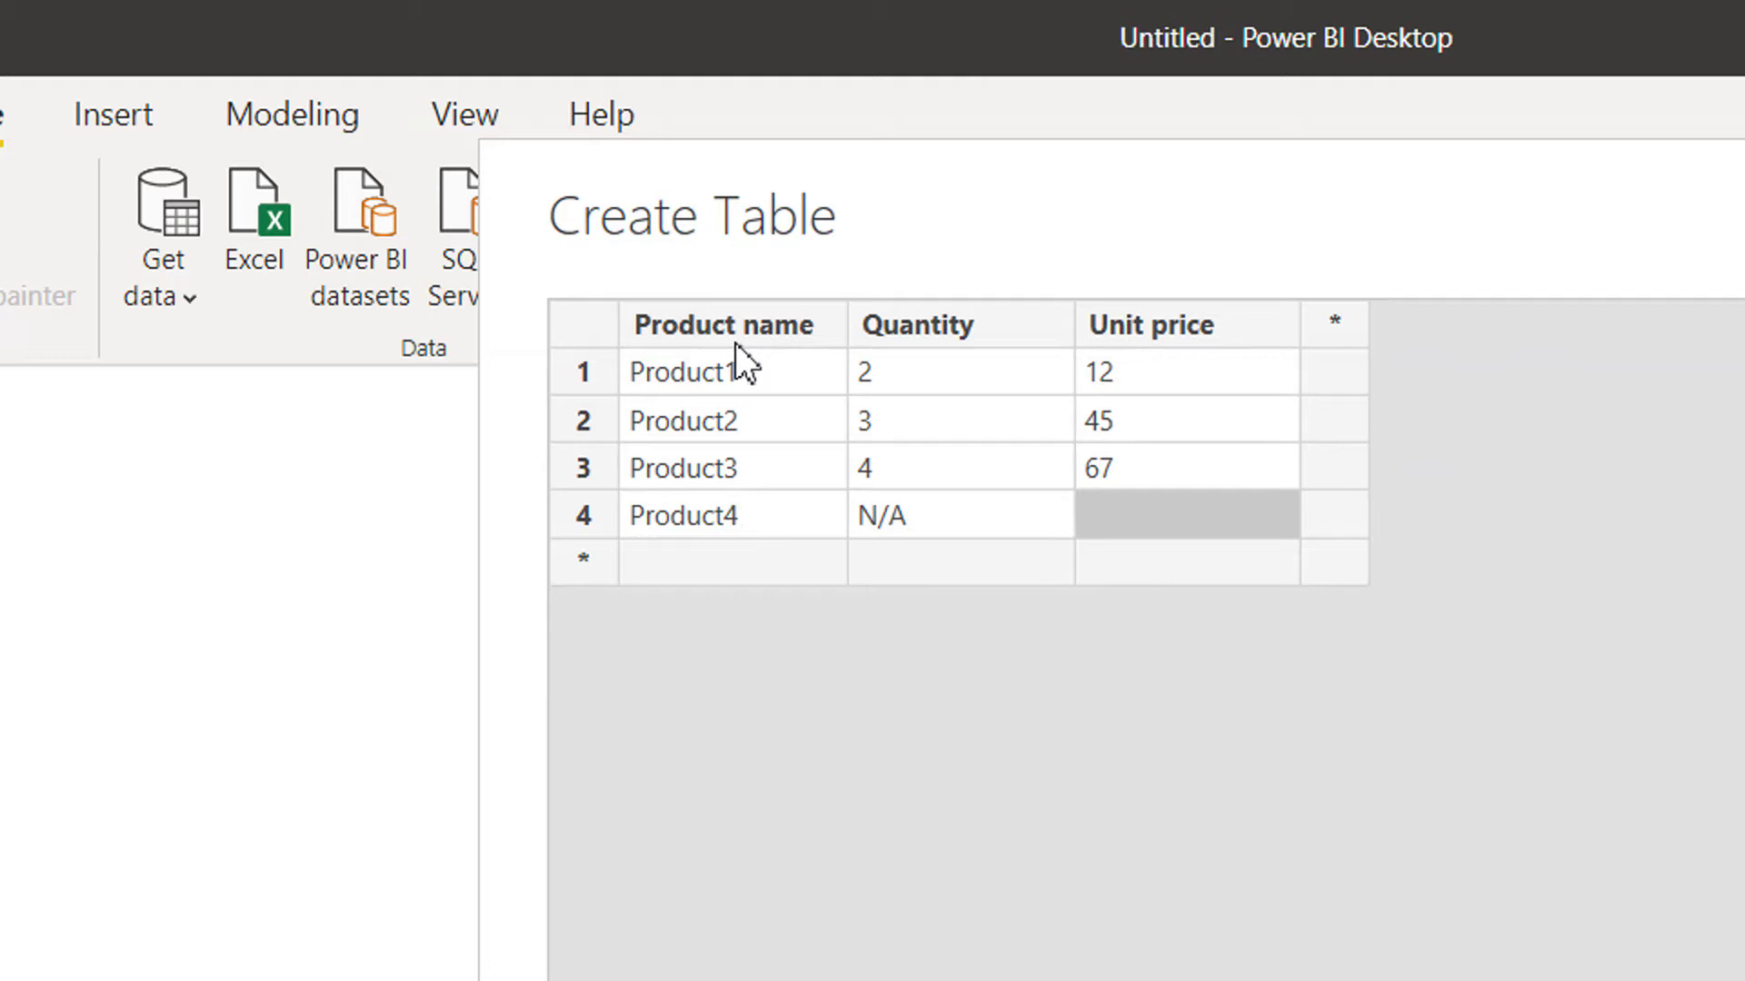
type("80")
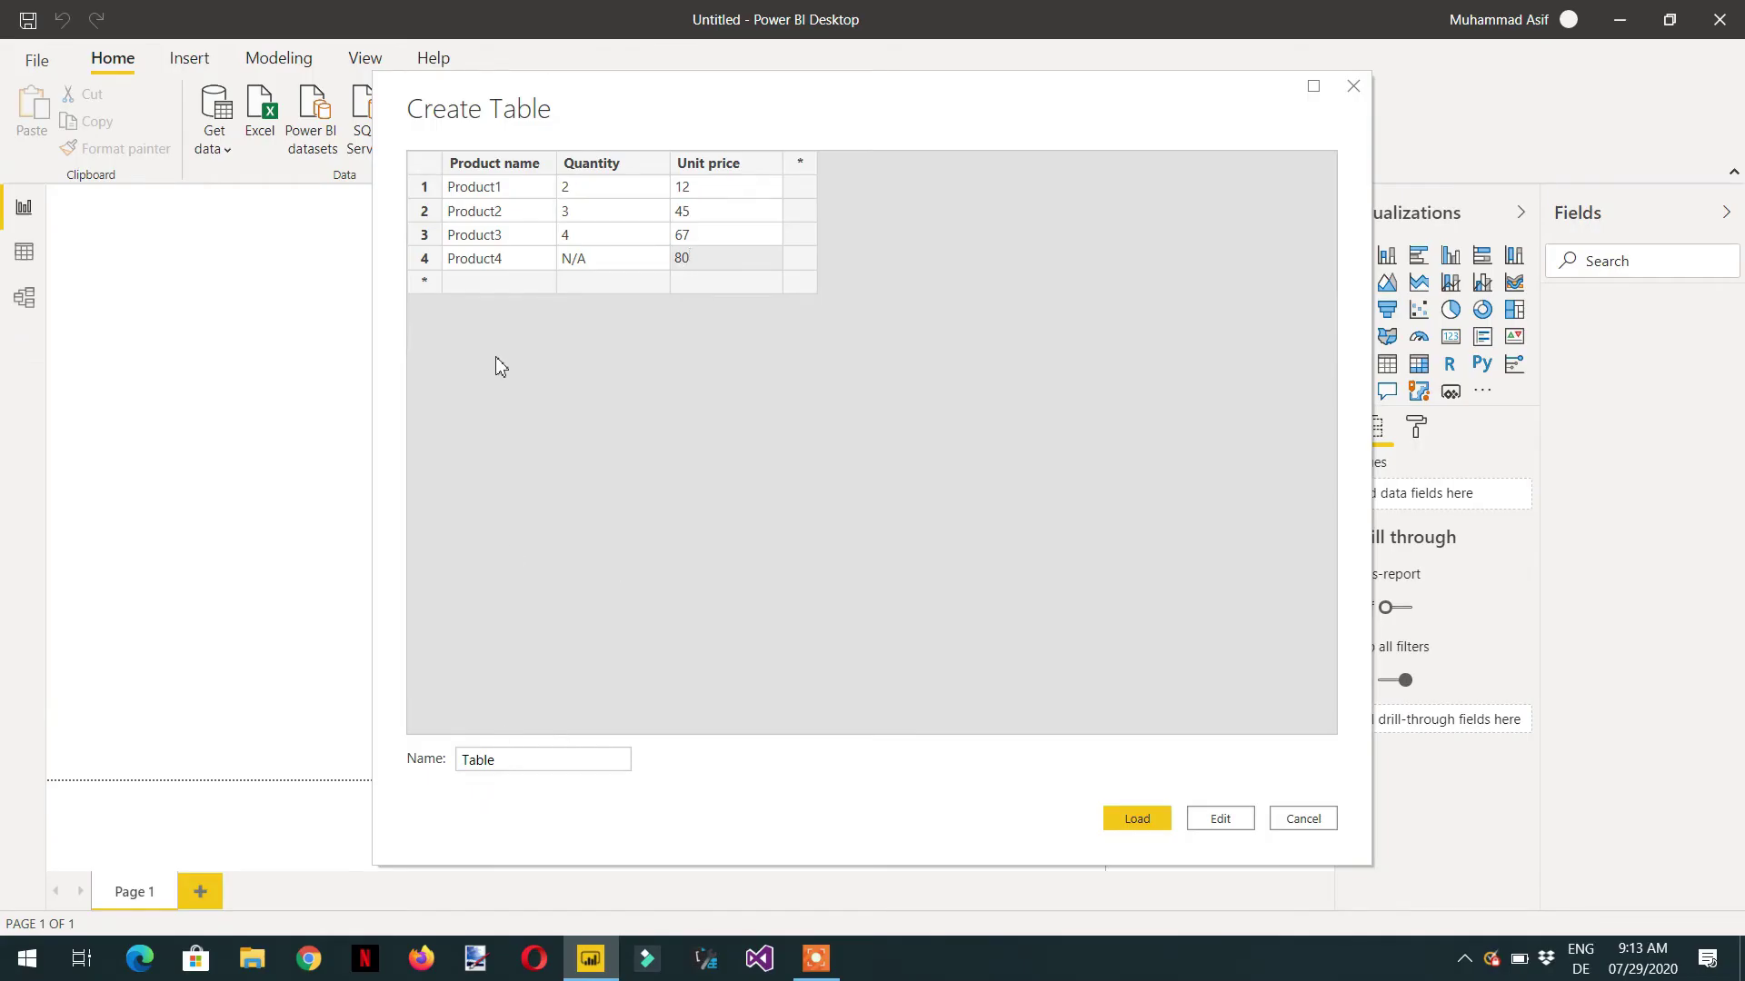
Rename the table from 'Table' to 'Products' and load it.
left_click_drag(520, 759, 351, 755)
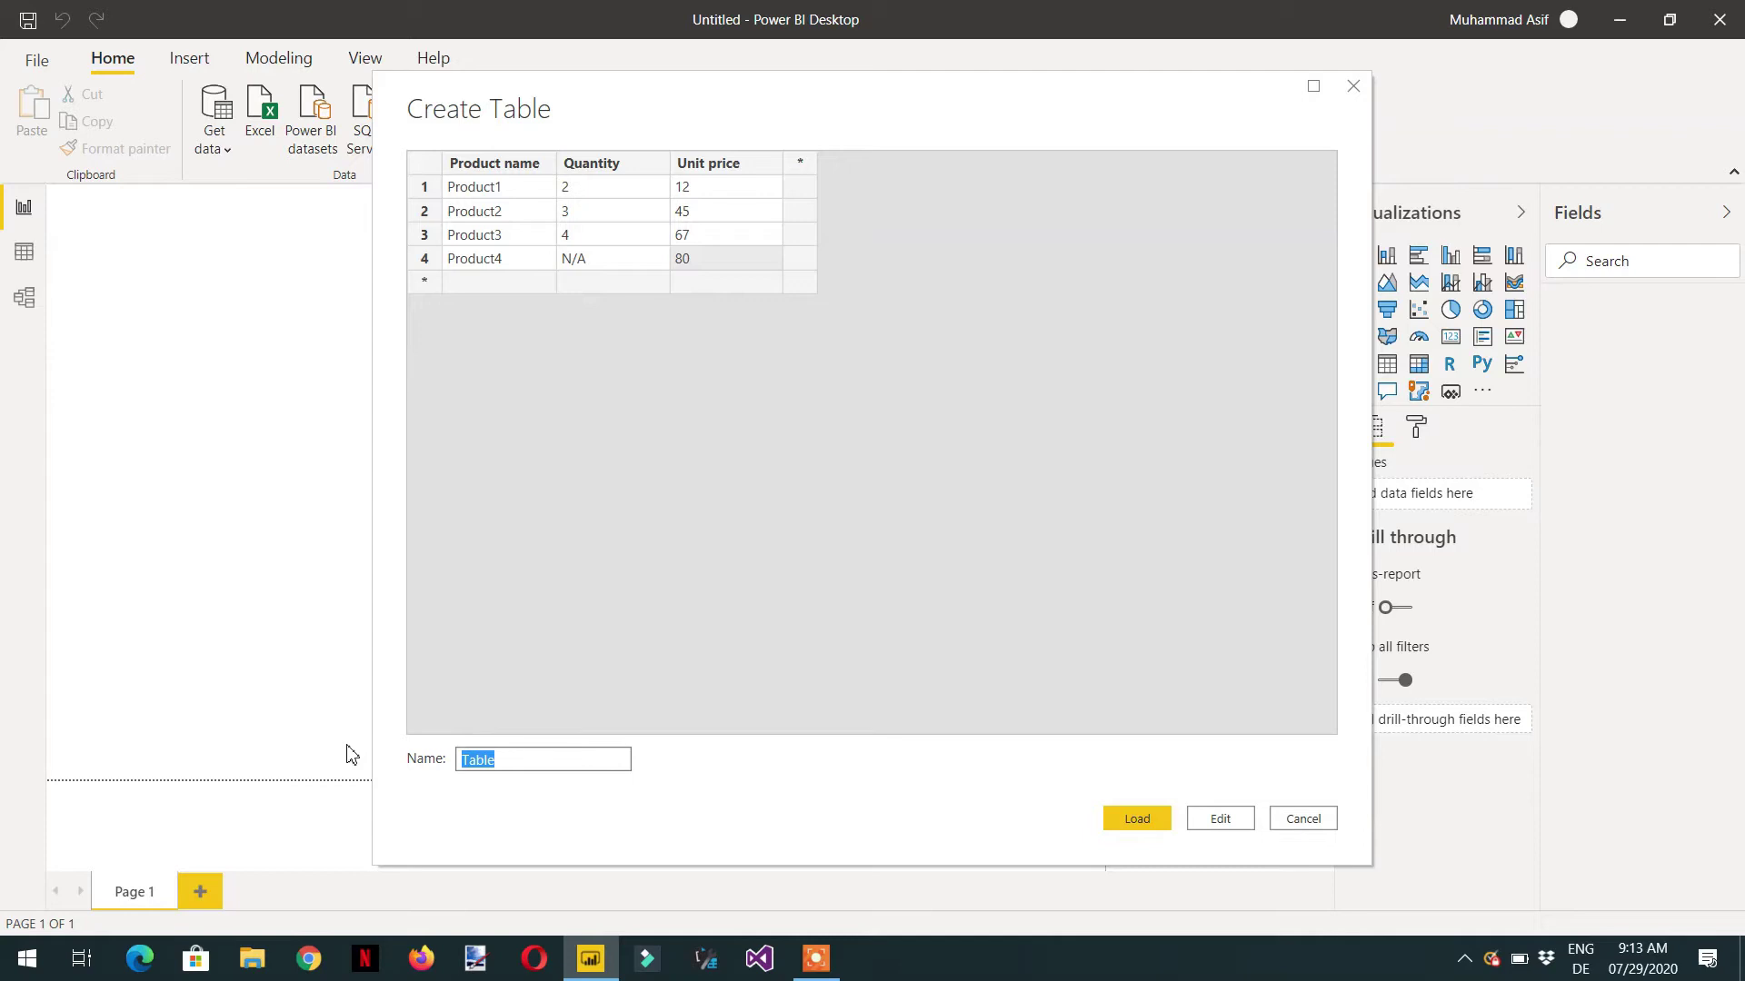
type("Products")
left_click(1127, 821)
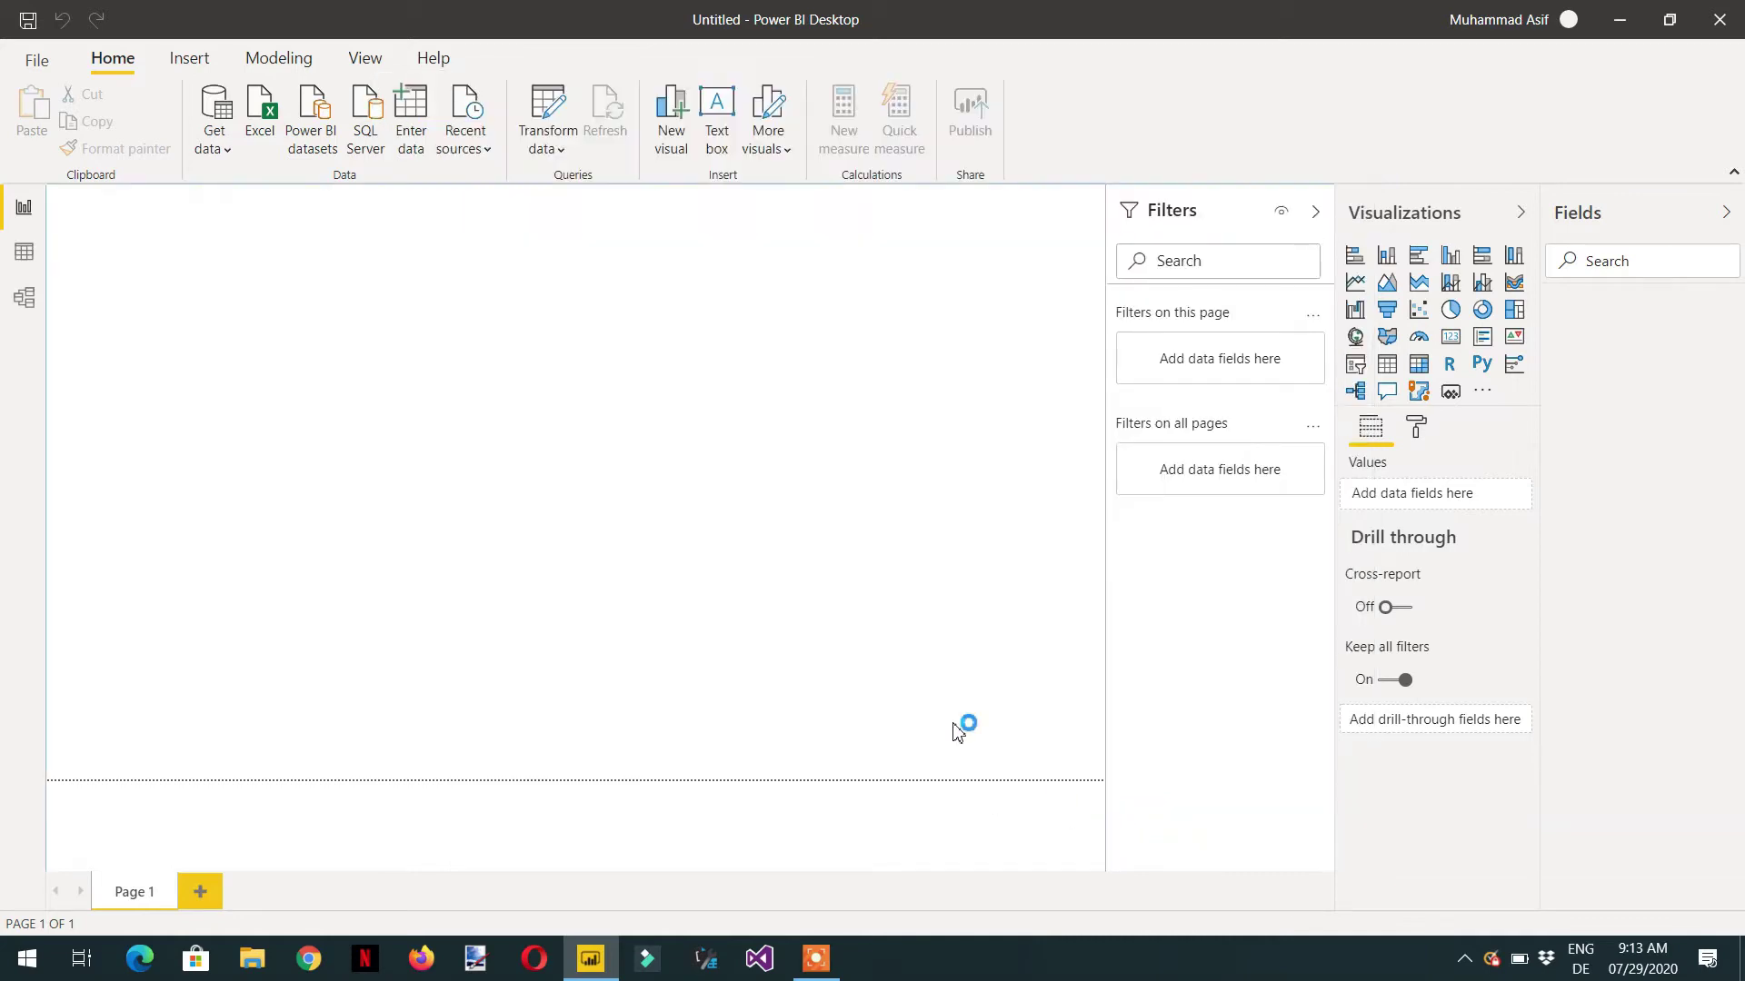
Open Products in Power Query Editor and launch the Custom Column dialog.
left_click(563, 155)
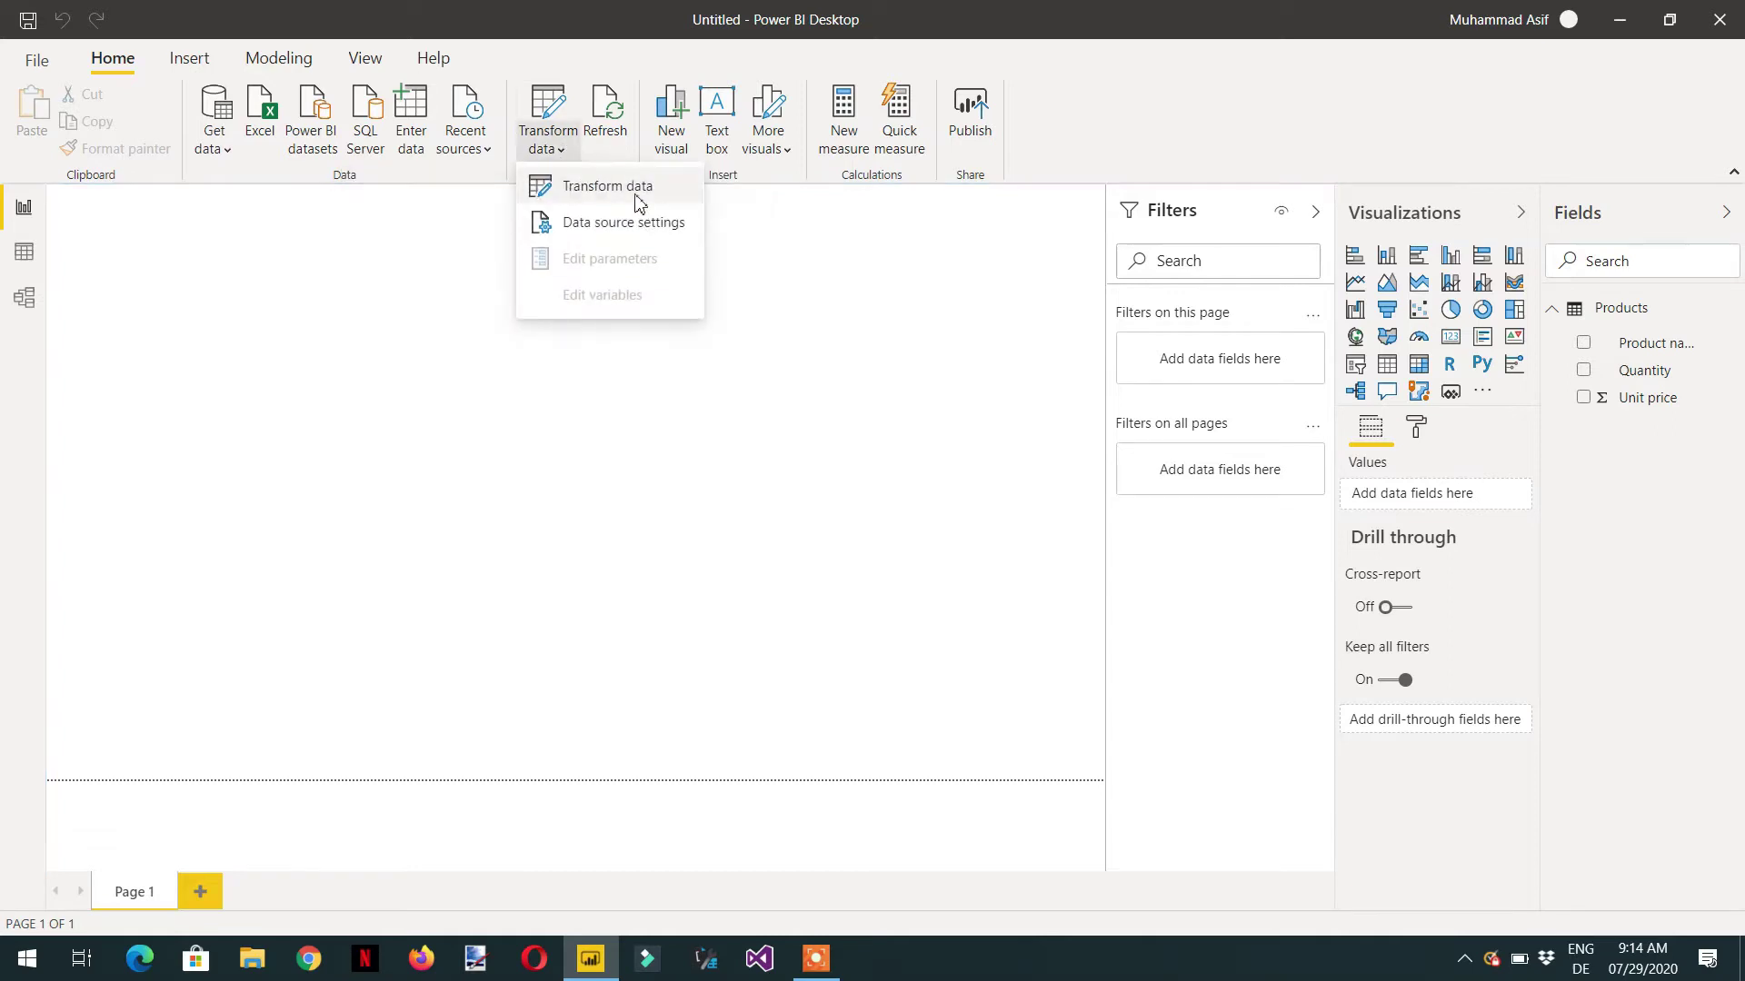
left_click(605, 189)
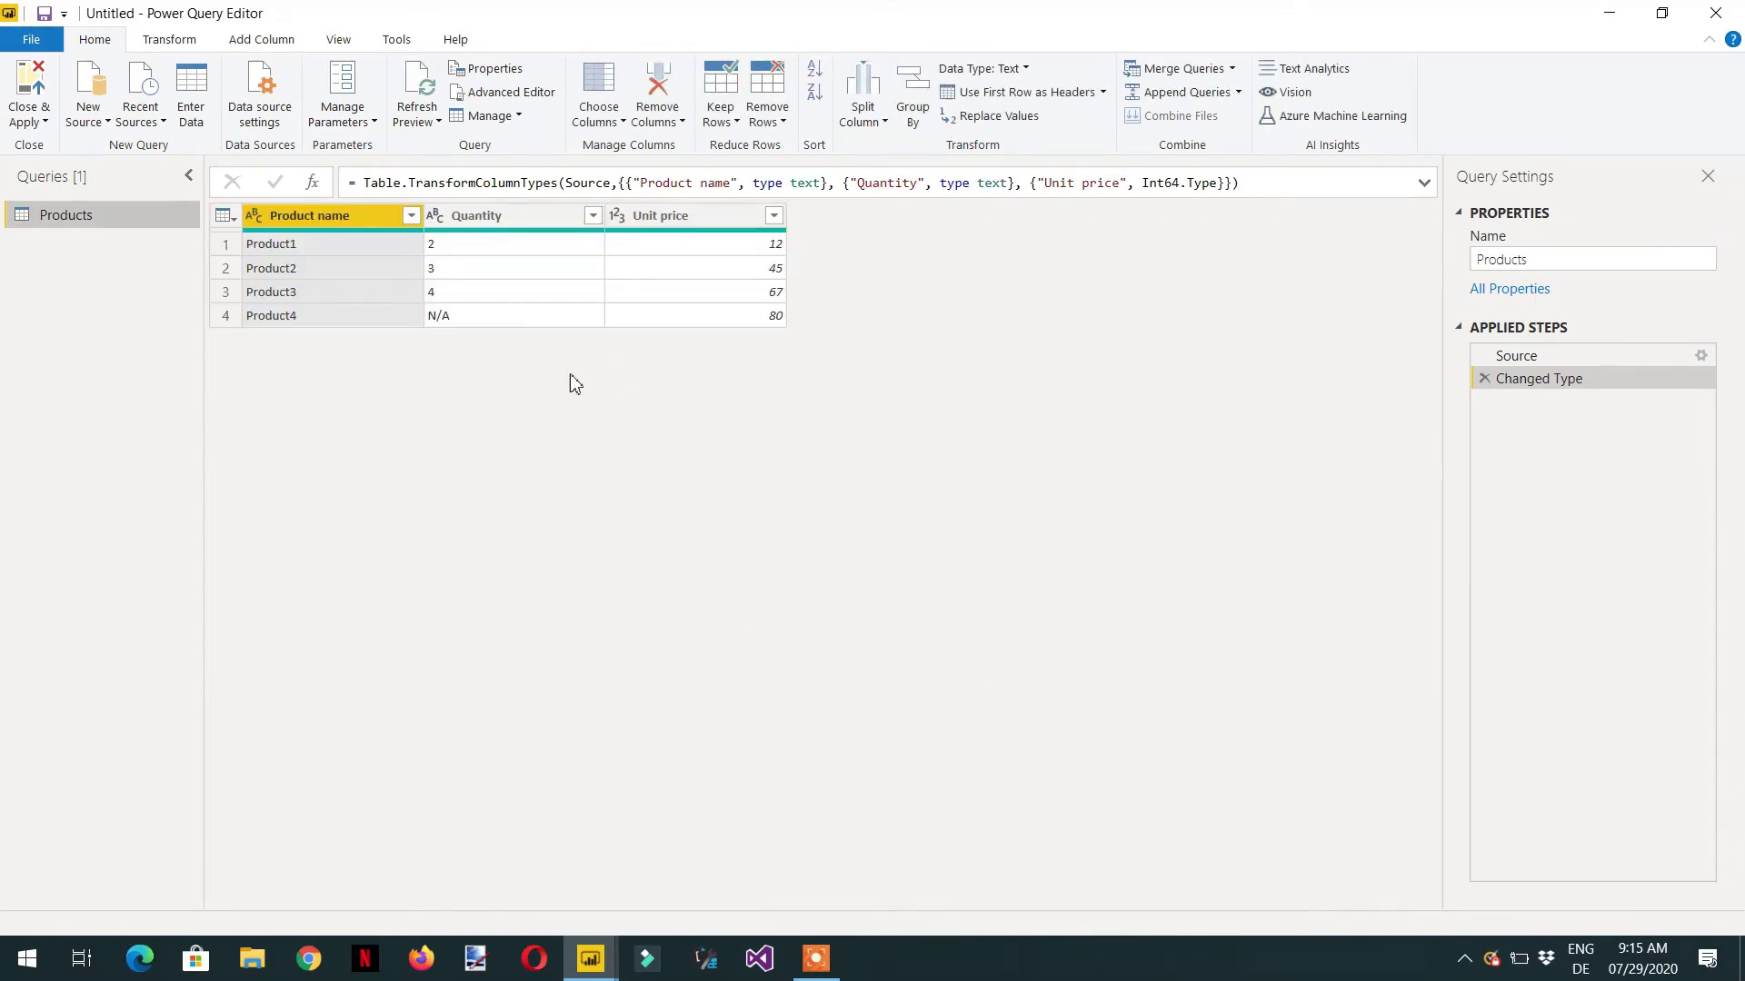
left_click(269, 43)
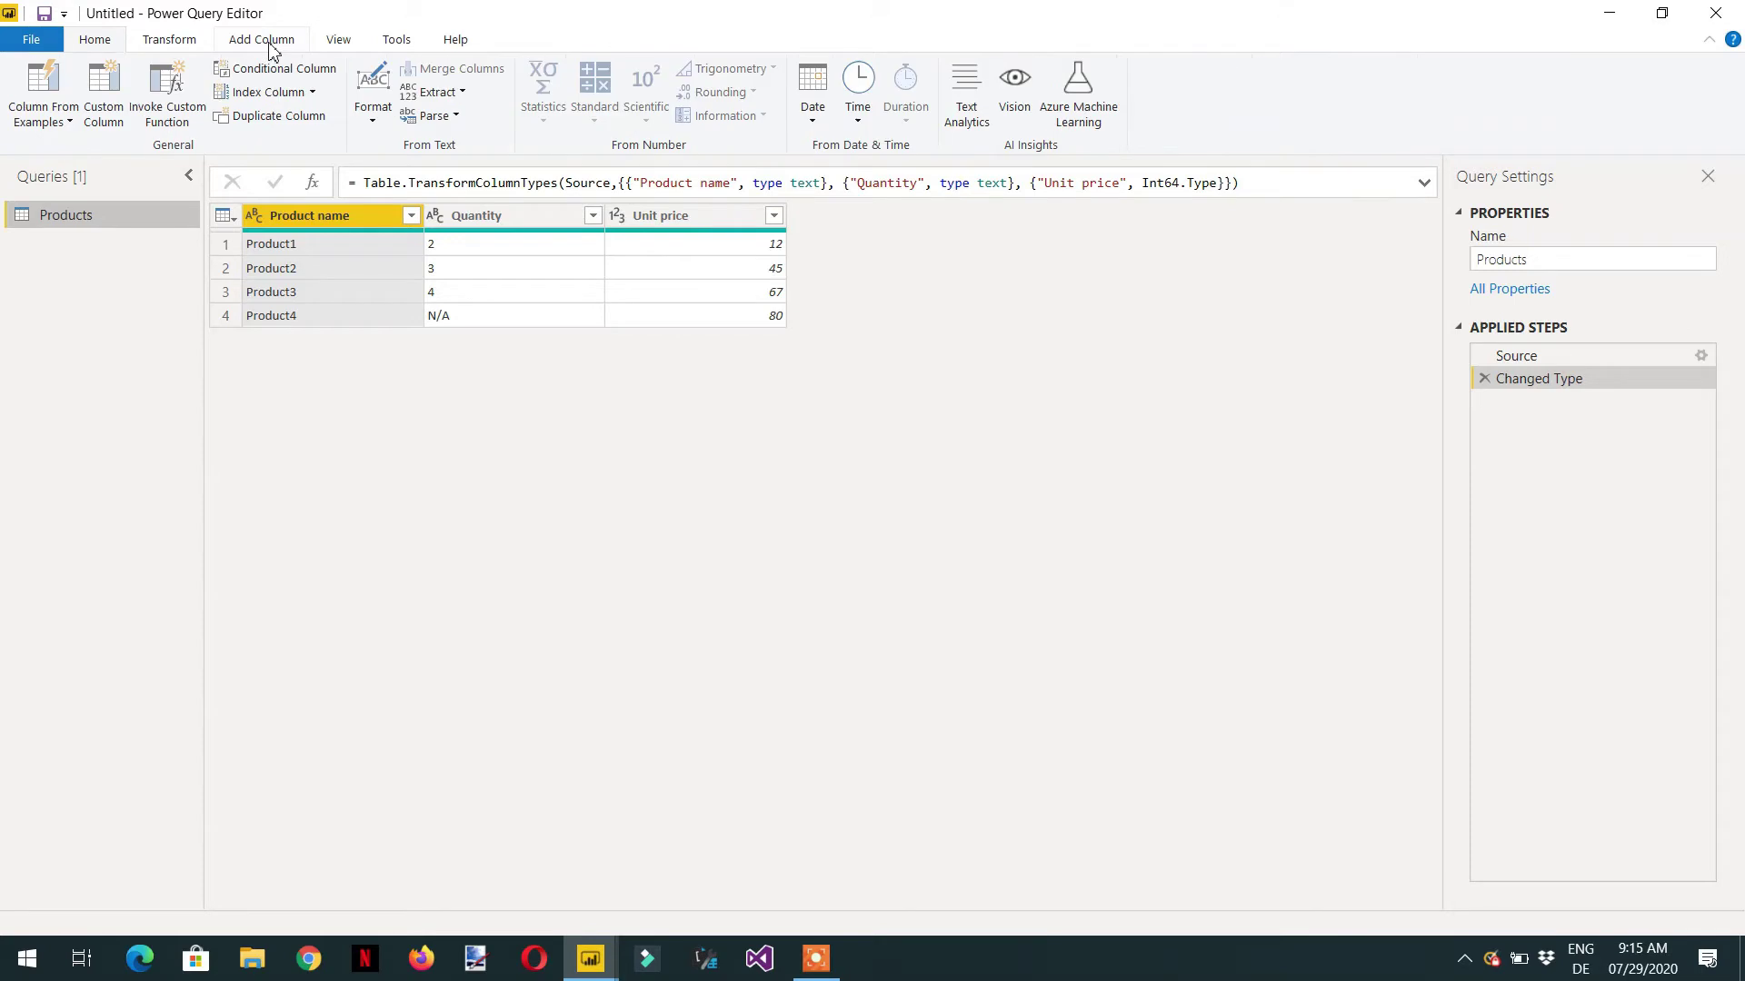
left_click(103, 100)
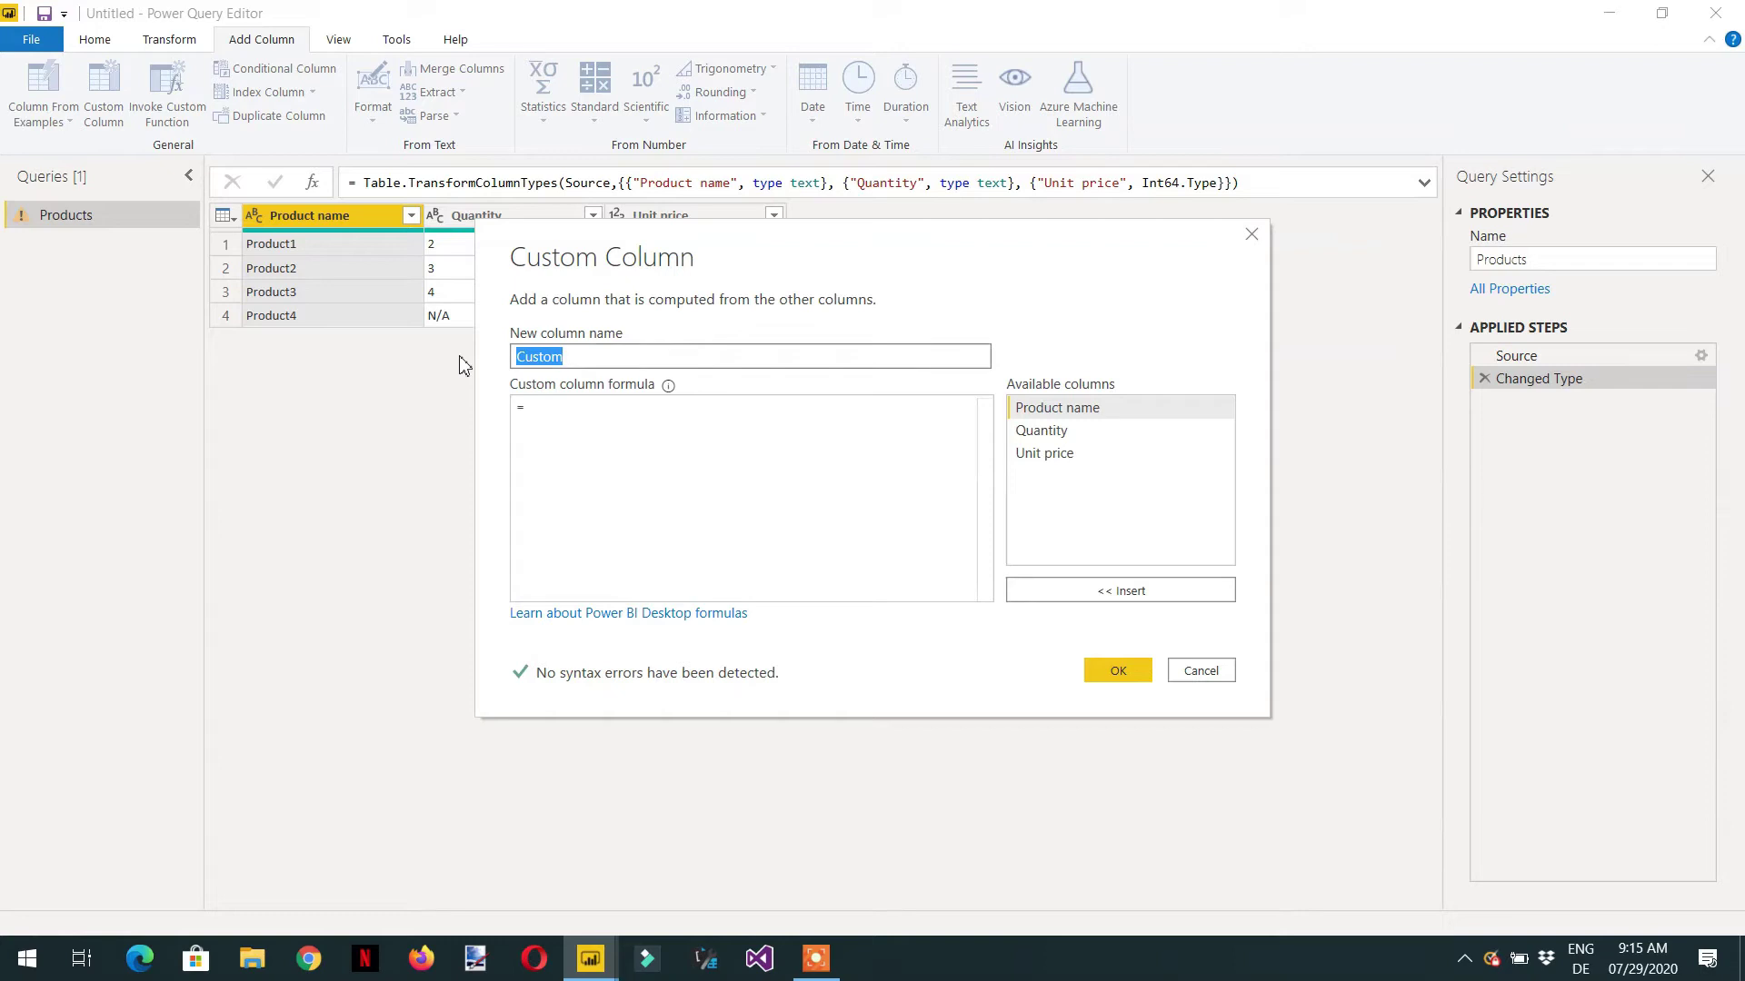
Add a 'Total Sales' column with formula [Quantity] * [Unit price] and inspect its Error cell.
type("Total Sales")
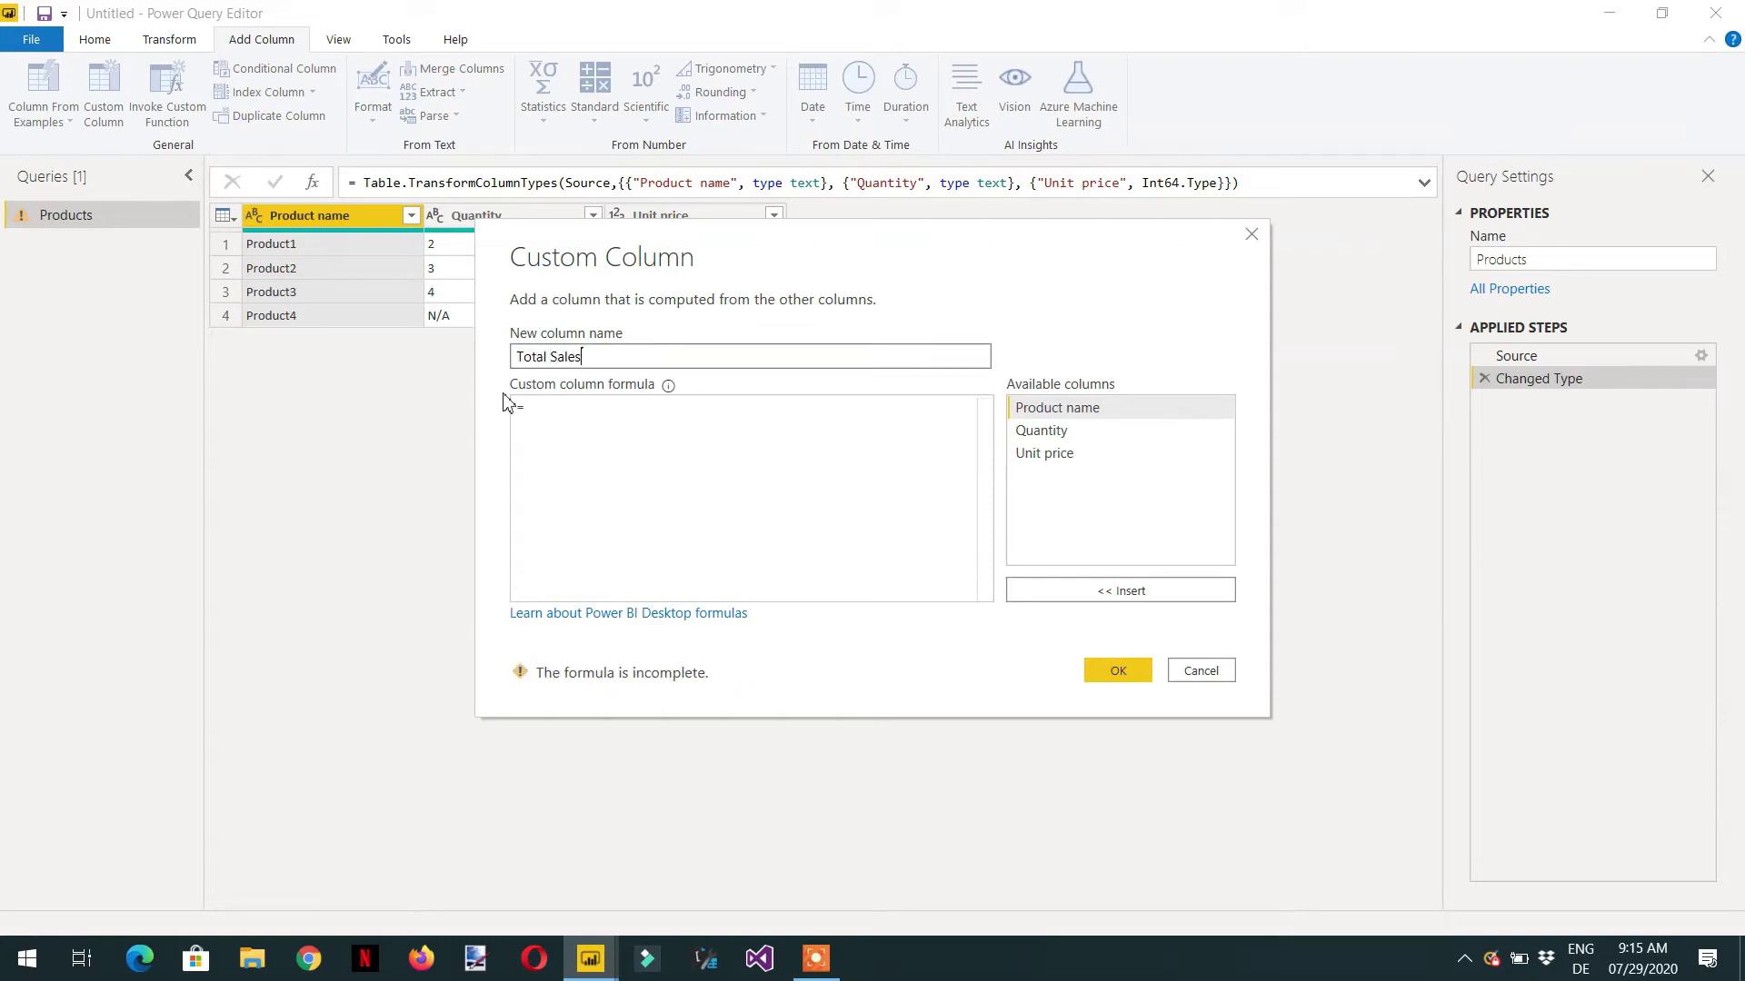
left_click(703, 461)
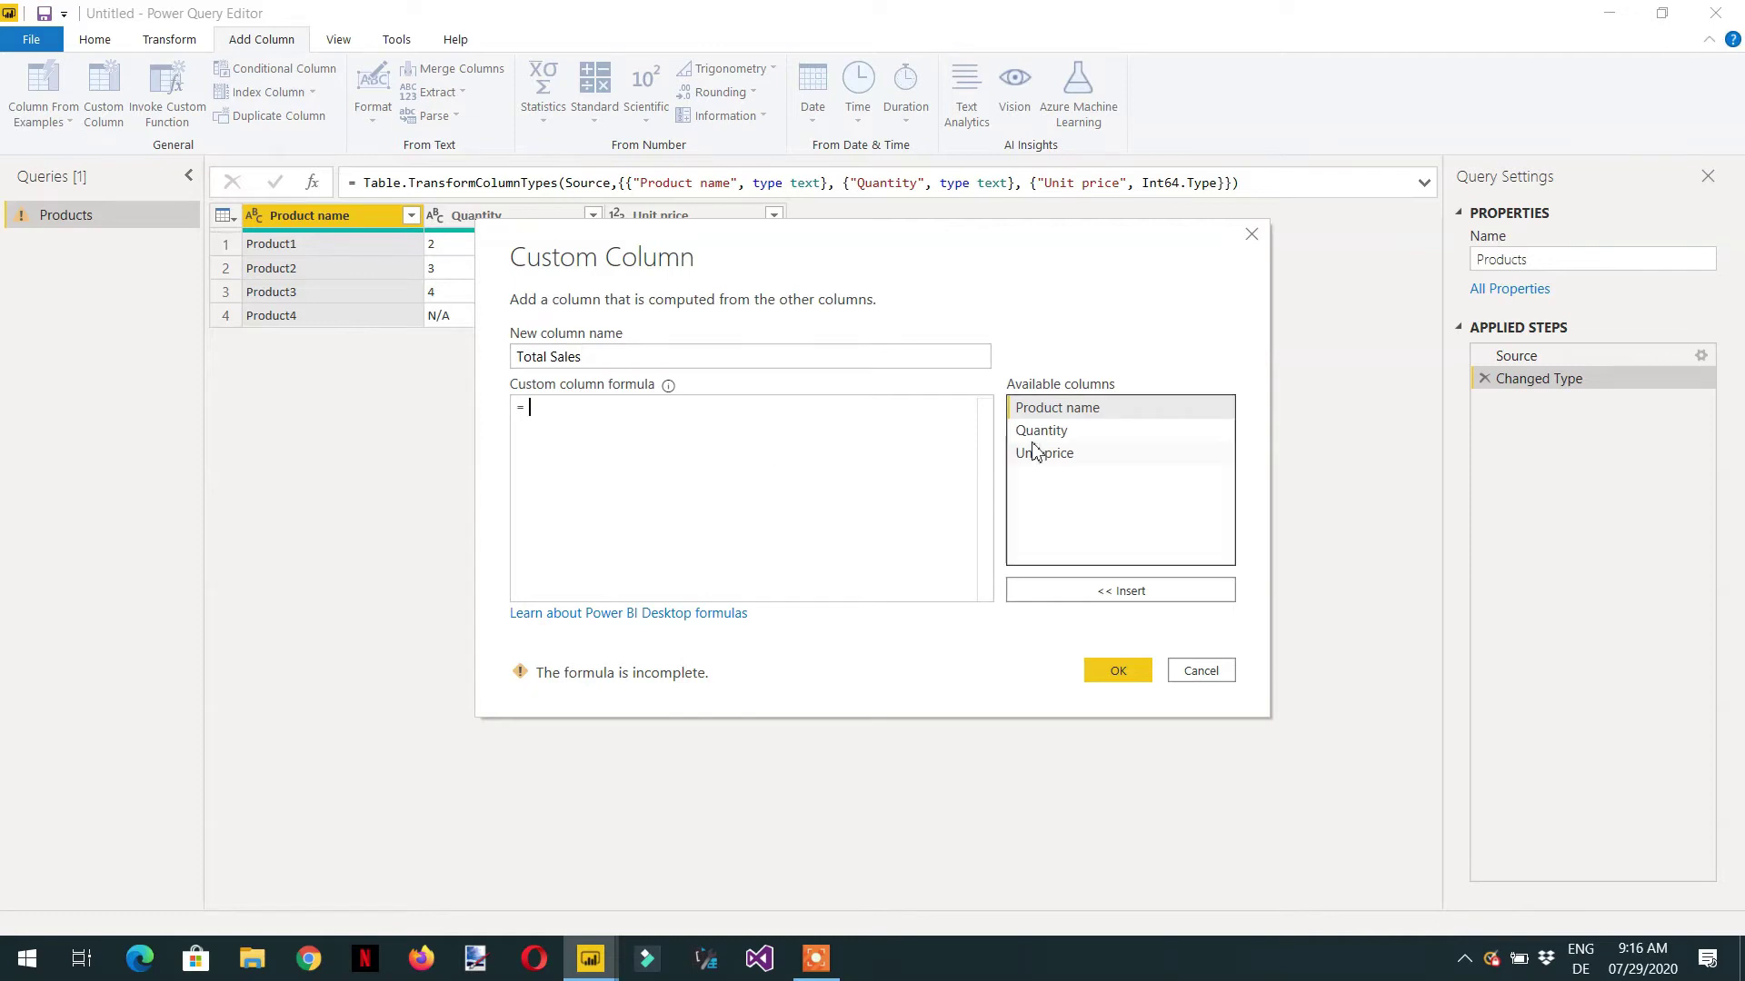
double_click(1059, 433)
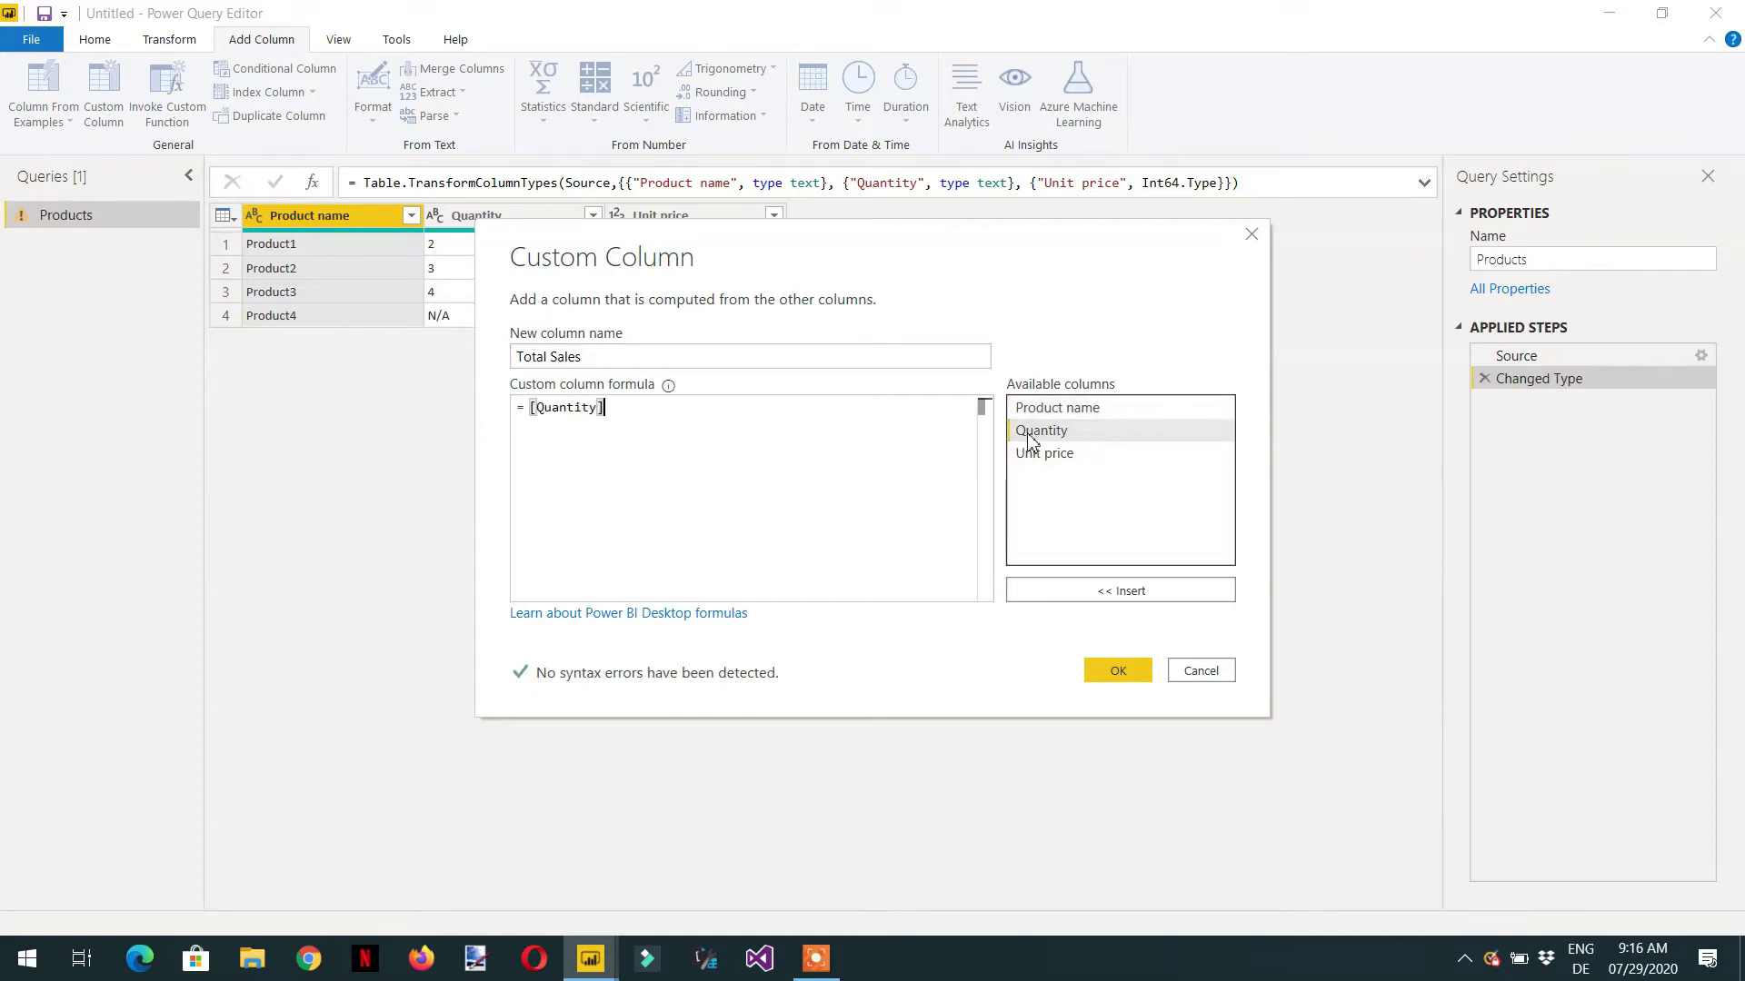
type("*")
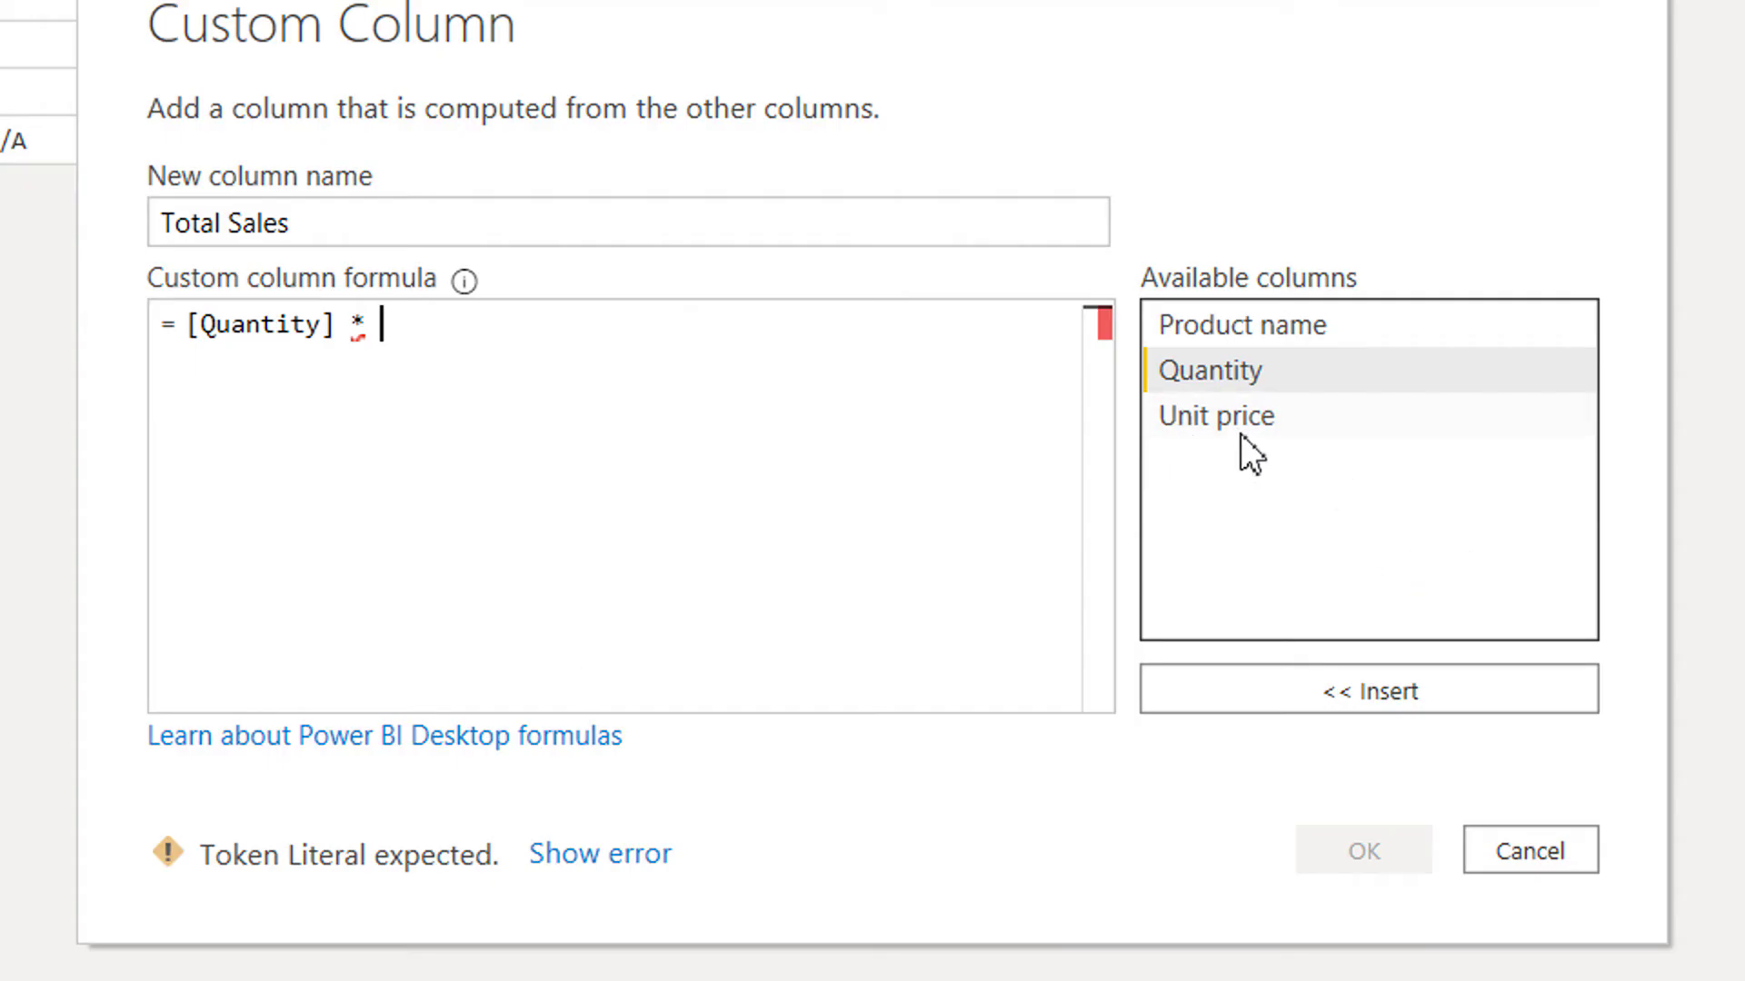
double_click(1238, 429)
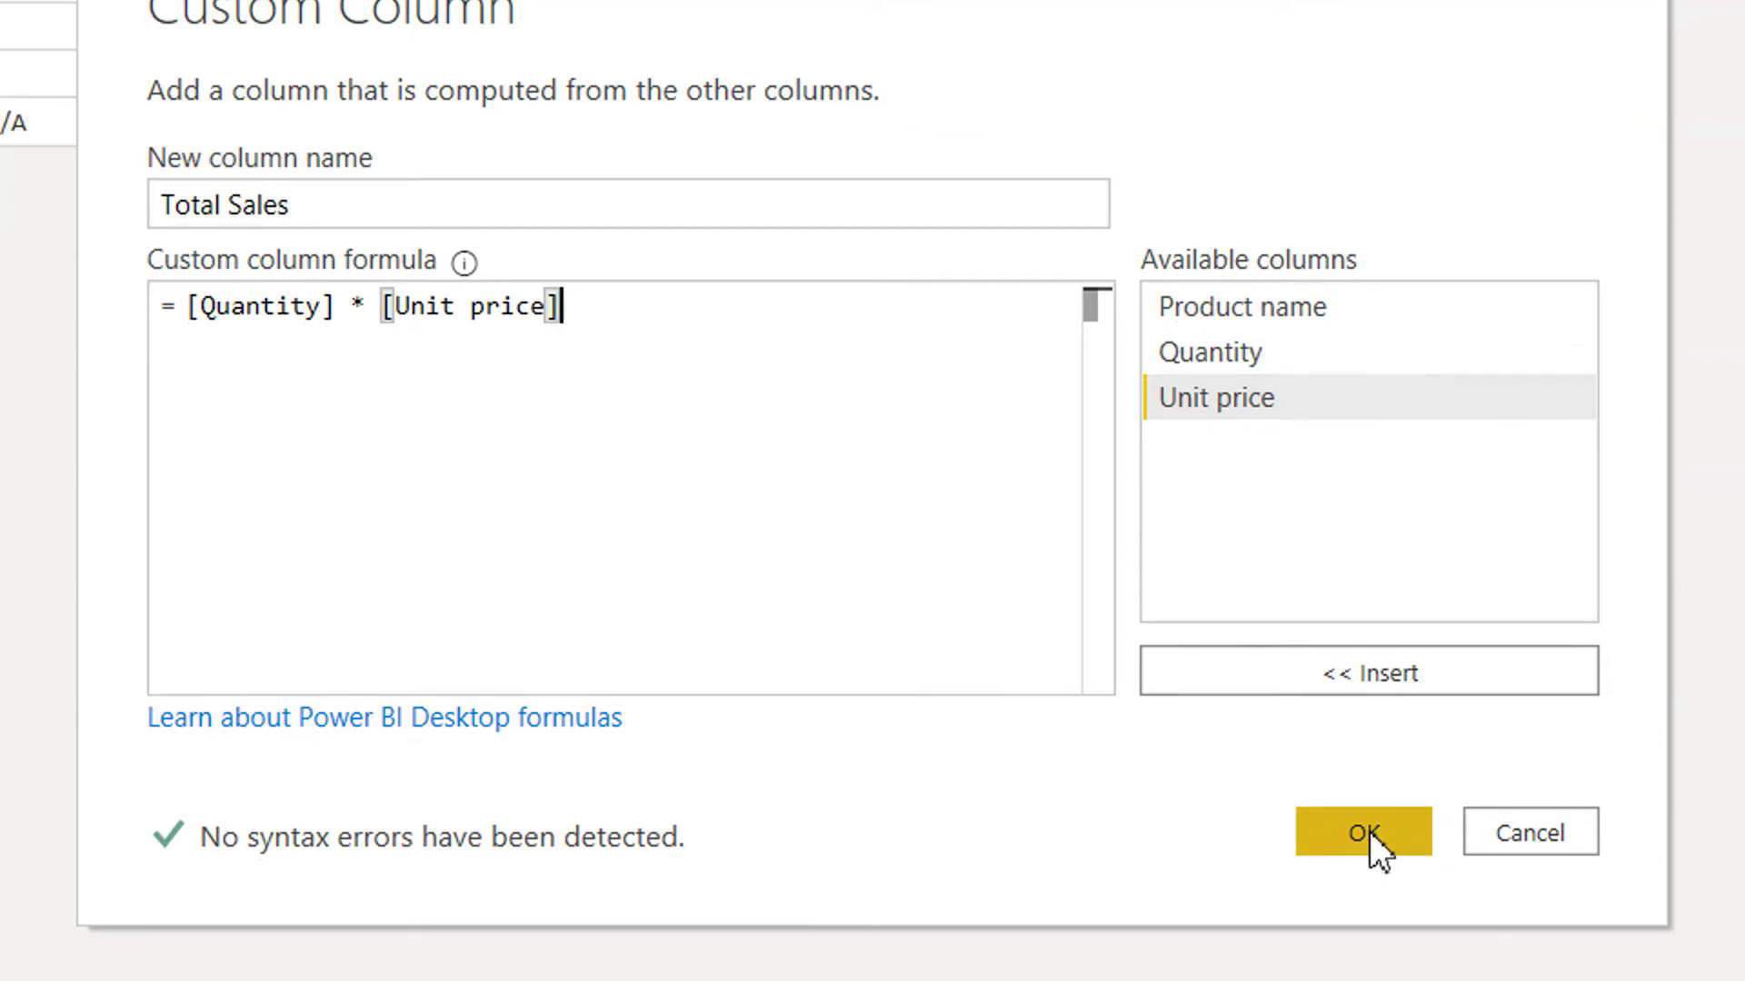
left_click(1371, 831)
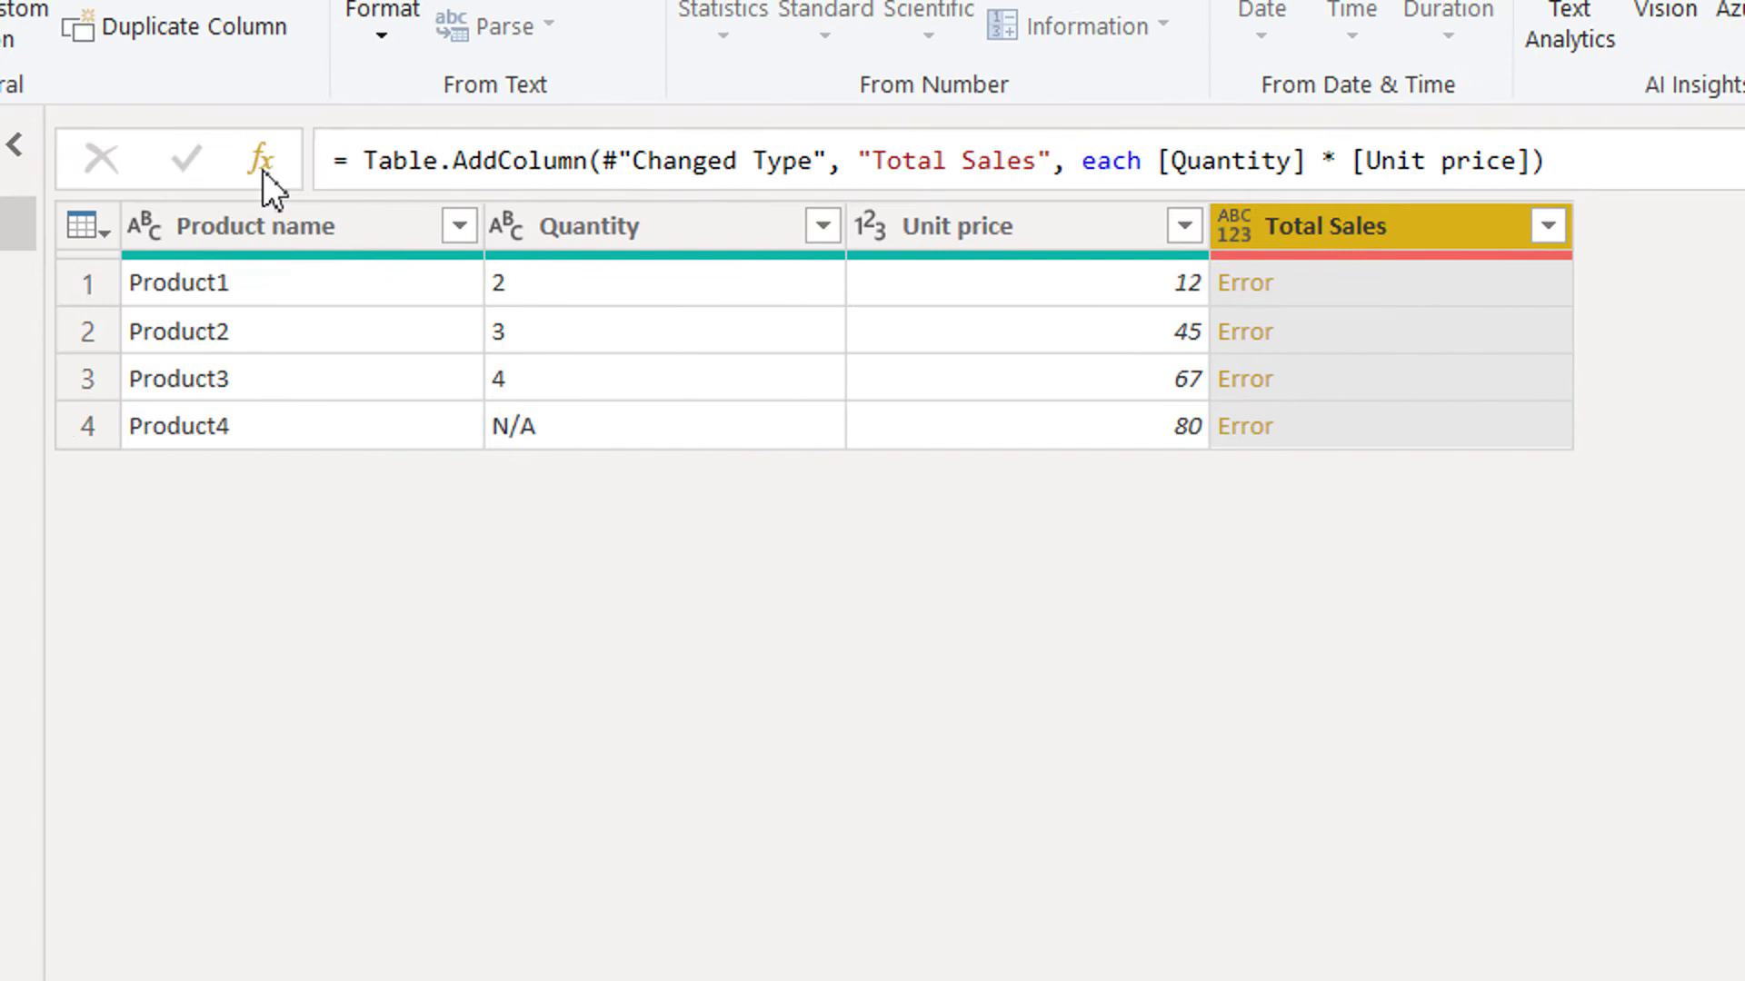
left_click(1344, 287)
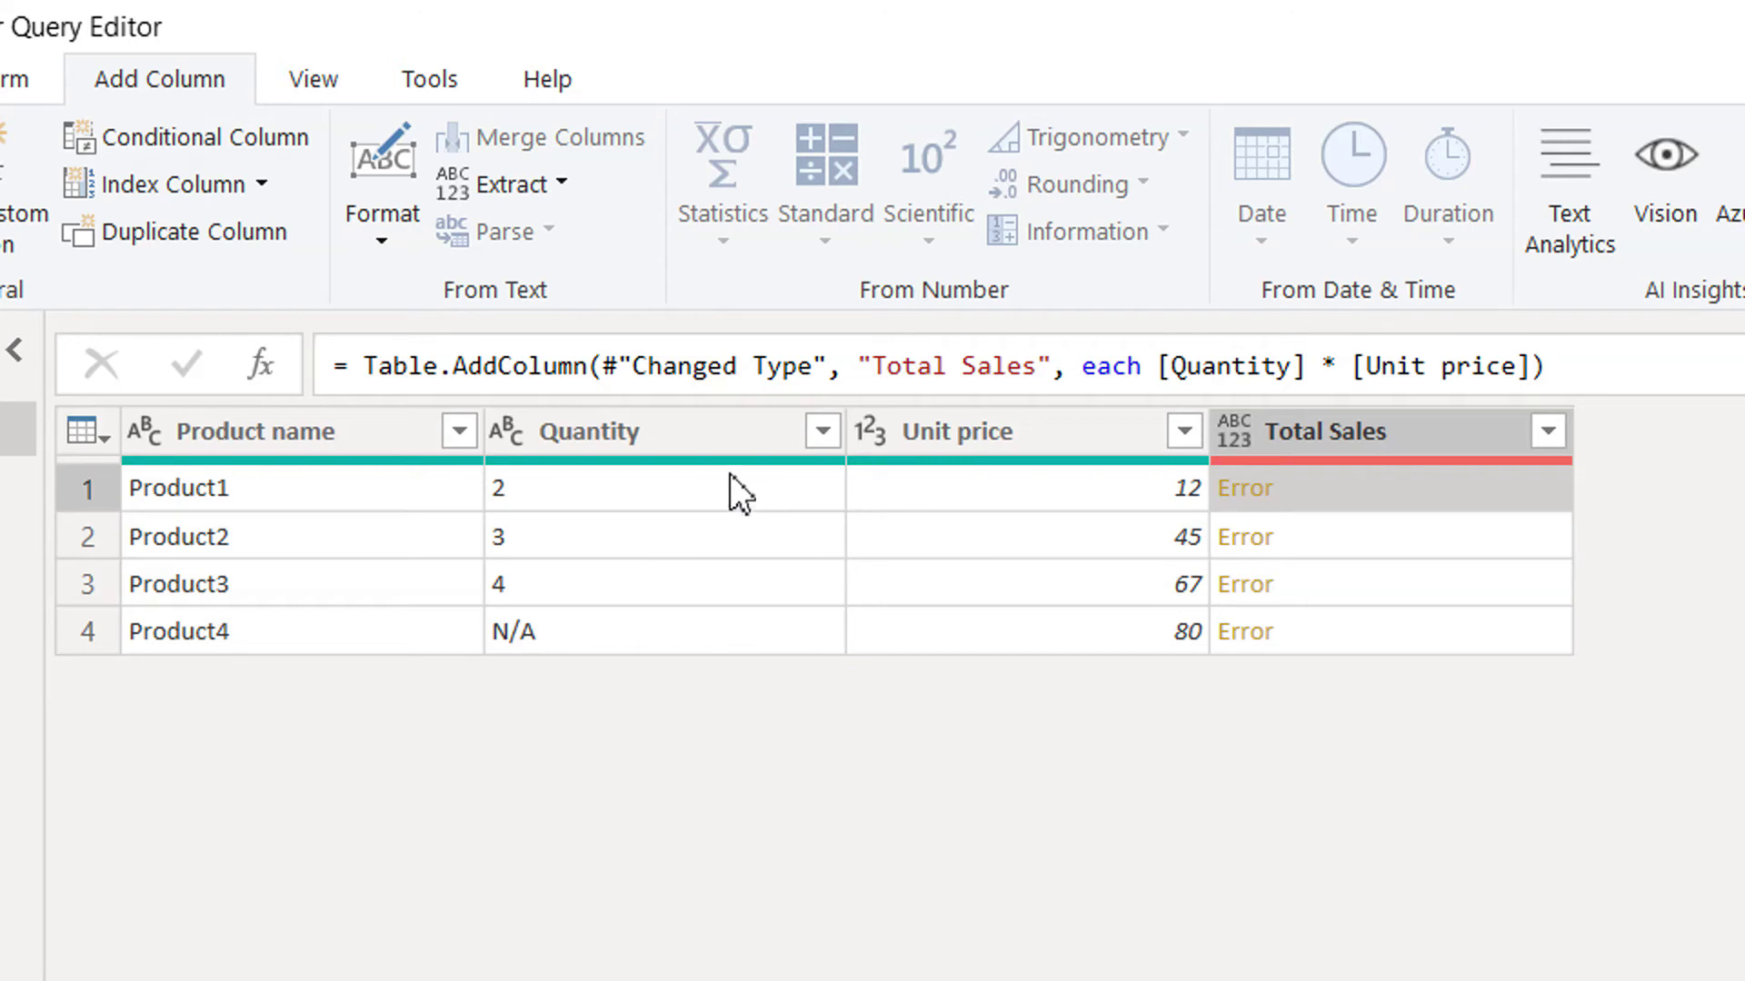
Change the Quantity column's data type to Whole Number.
left_click(504, 440)
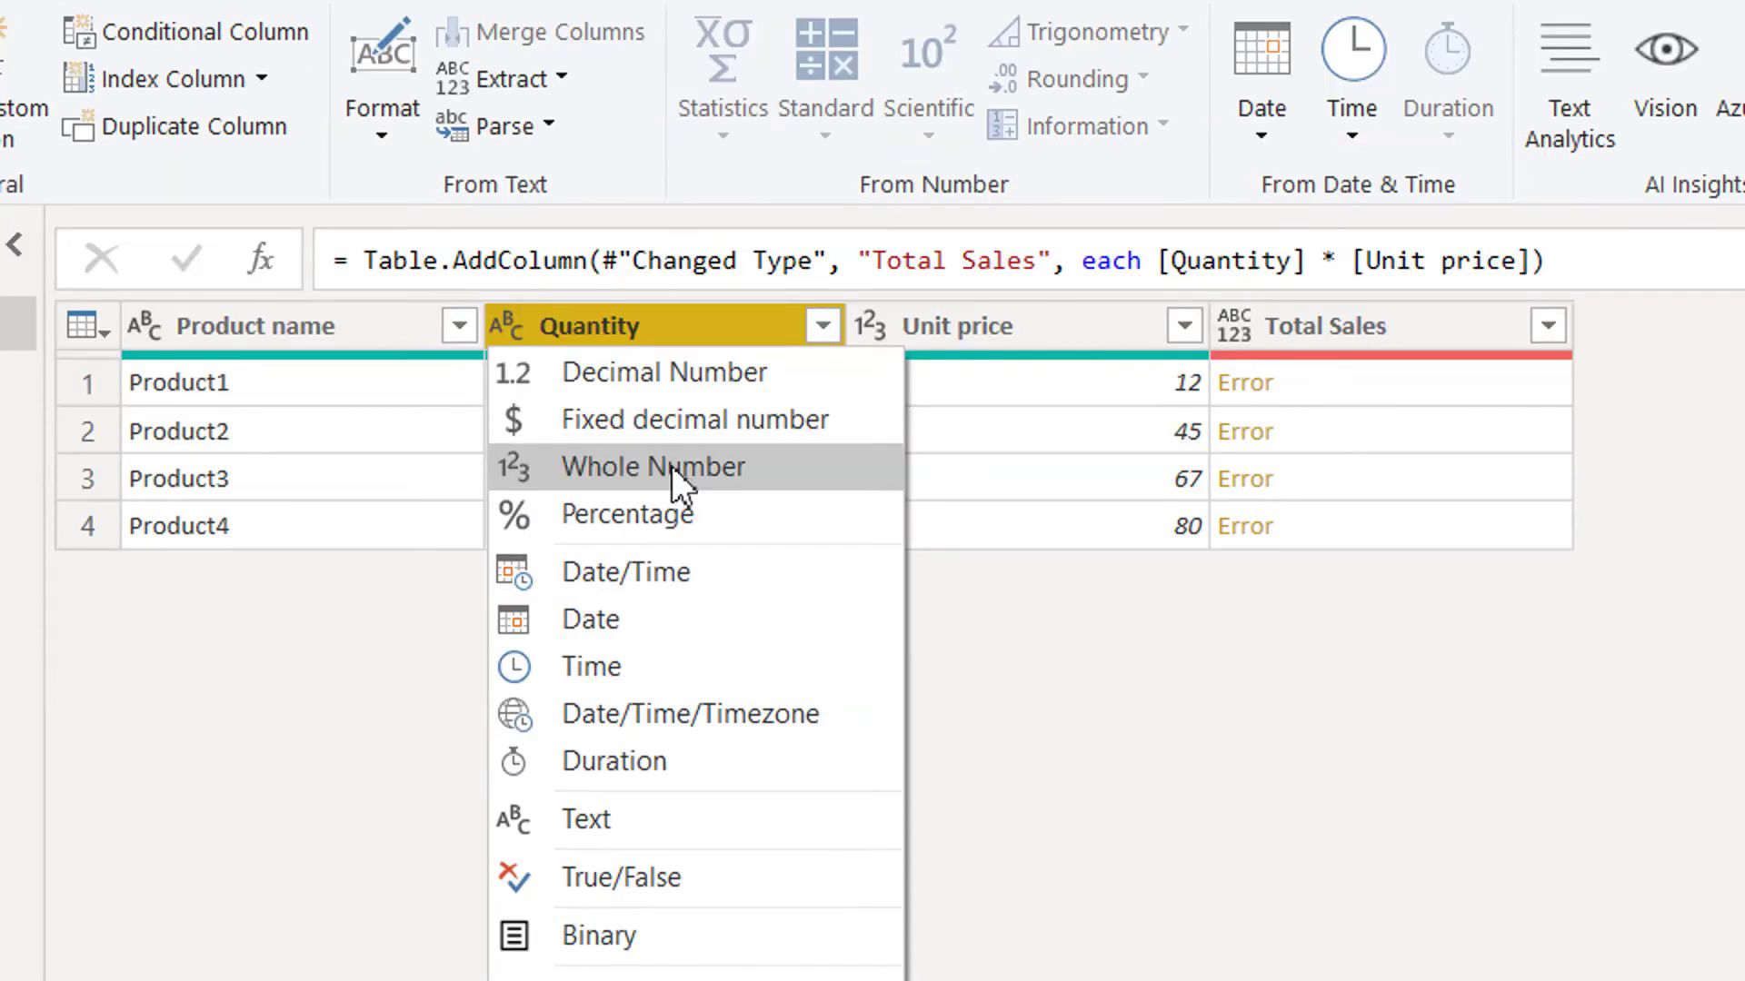
left_click(672, 466)
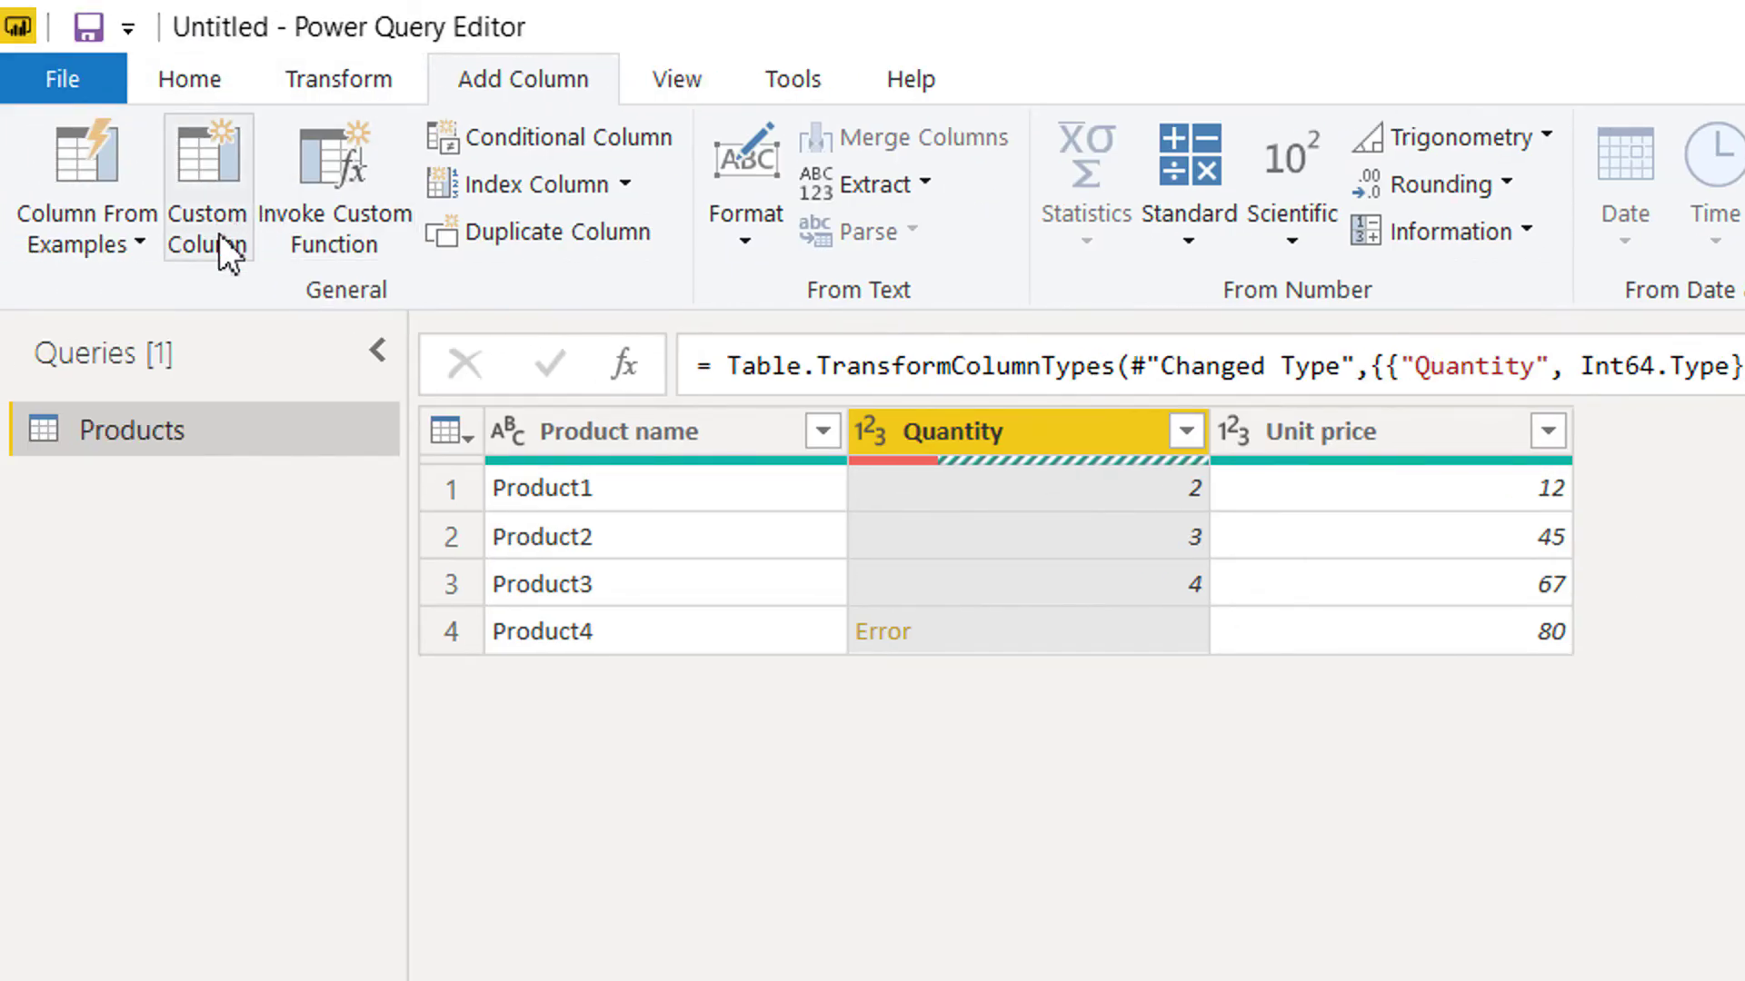
Add a default-named Custom column with formula [Quantity] * [Unit price].
left_click(229, 253)
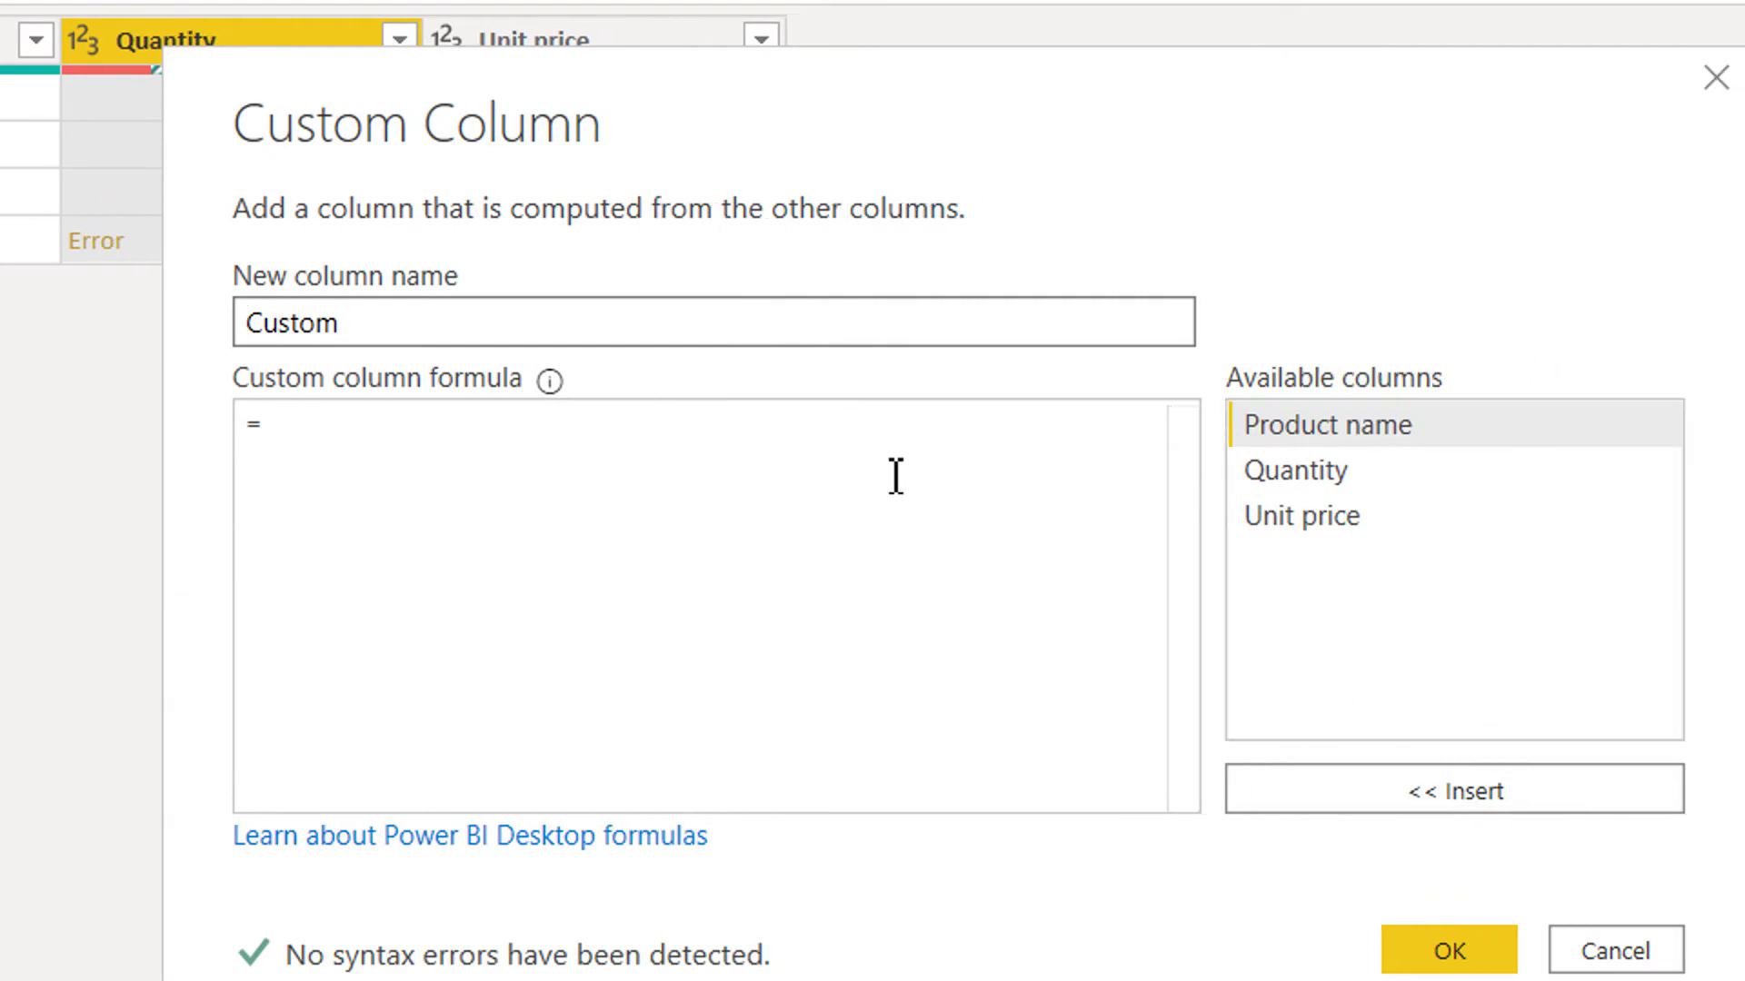
left_click(707, 448)
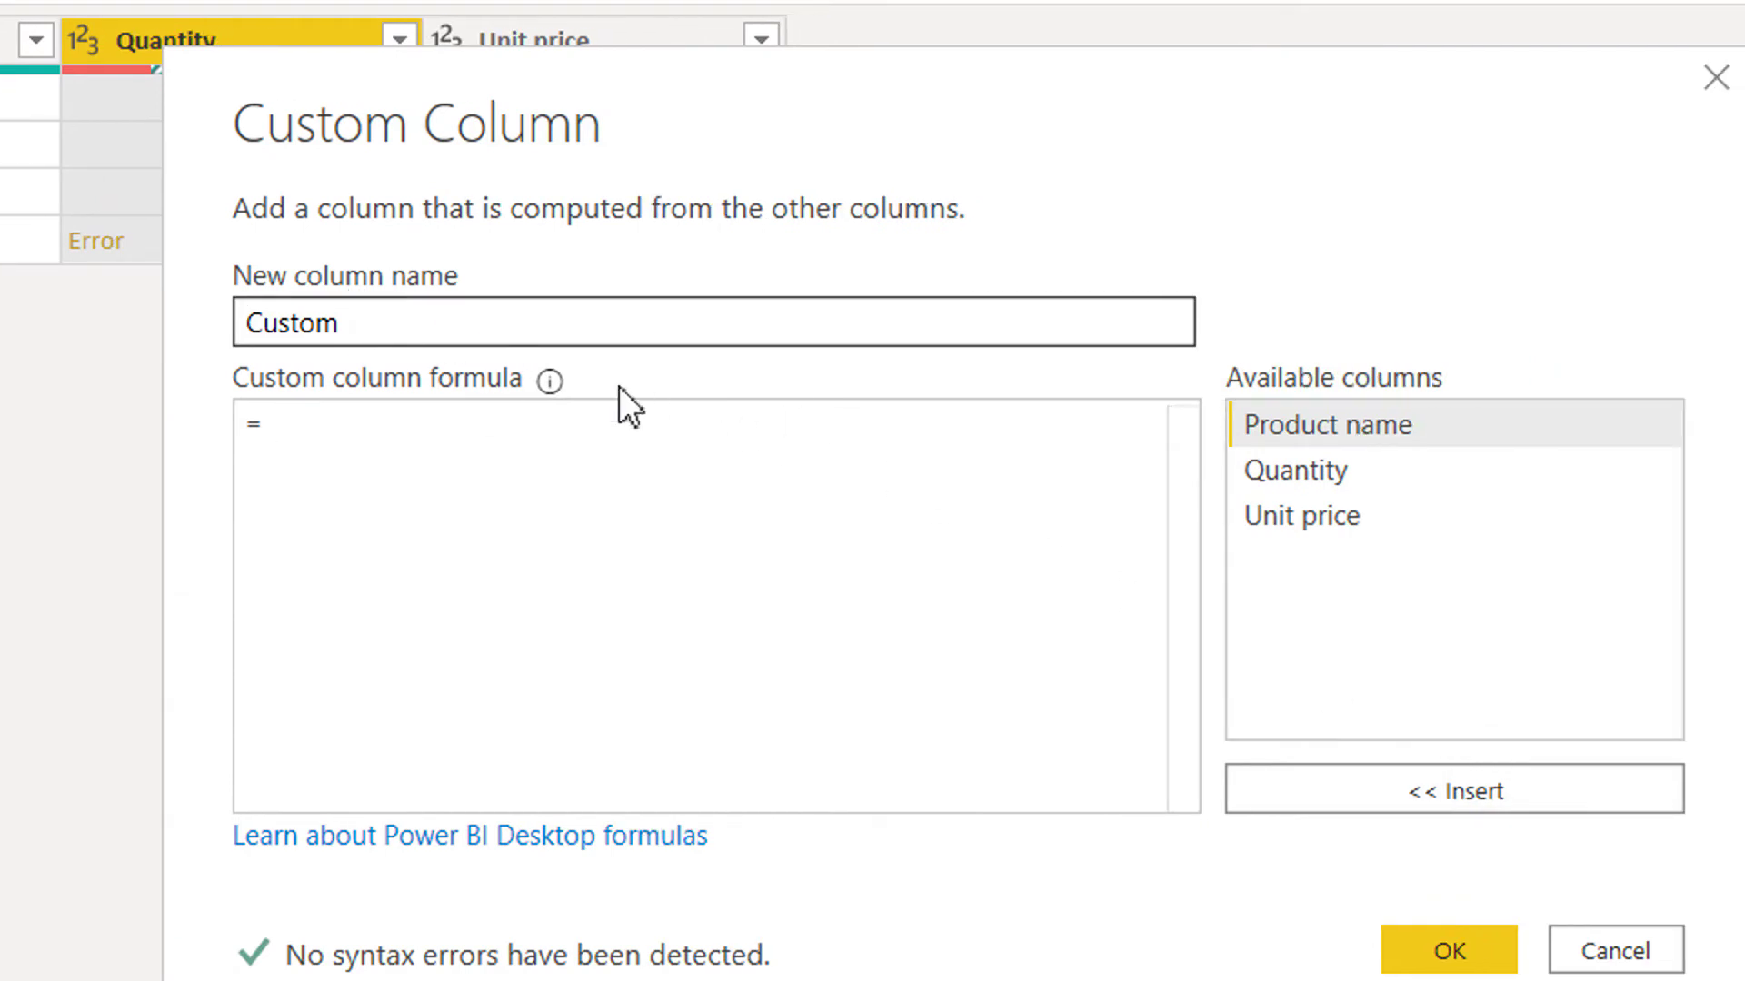
double_click(1307, 472)
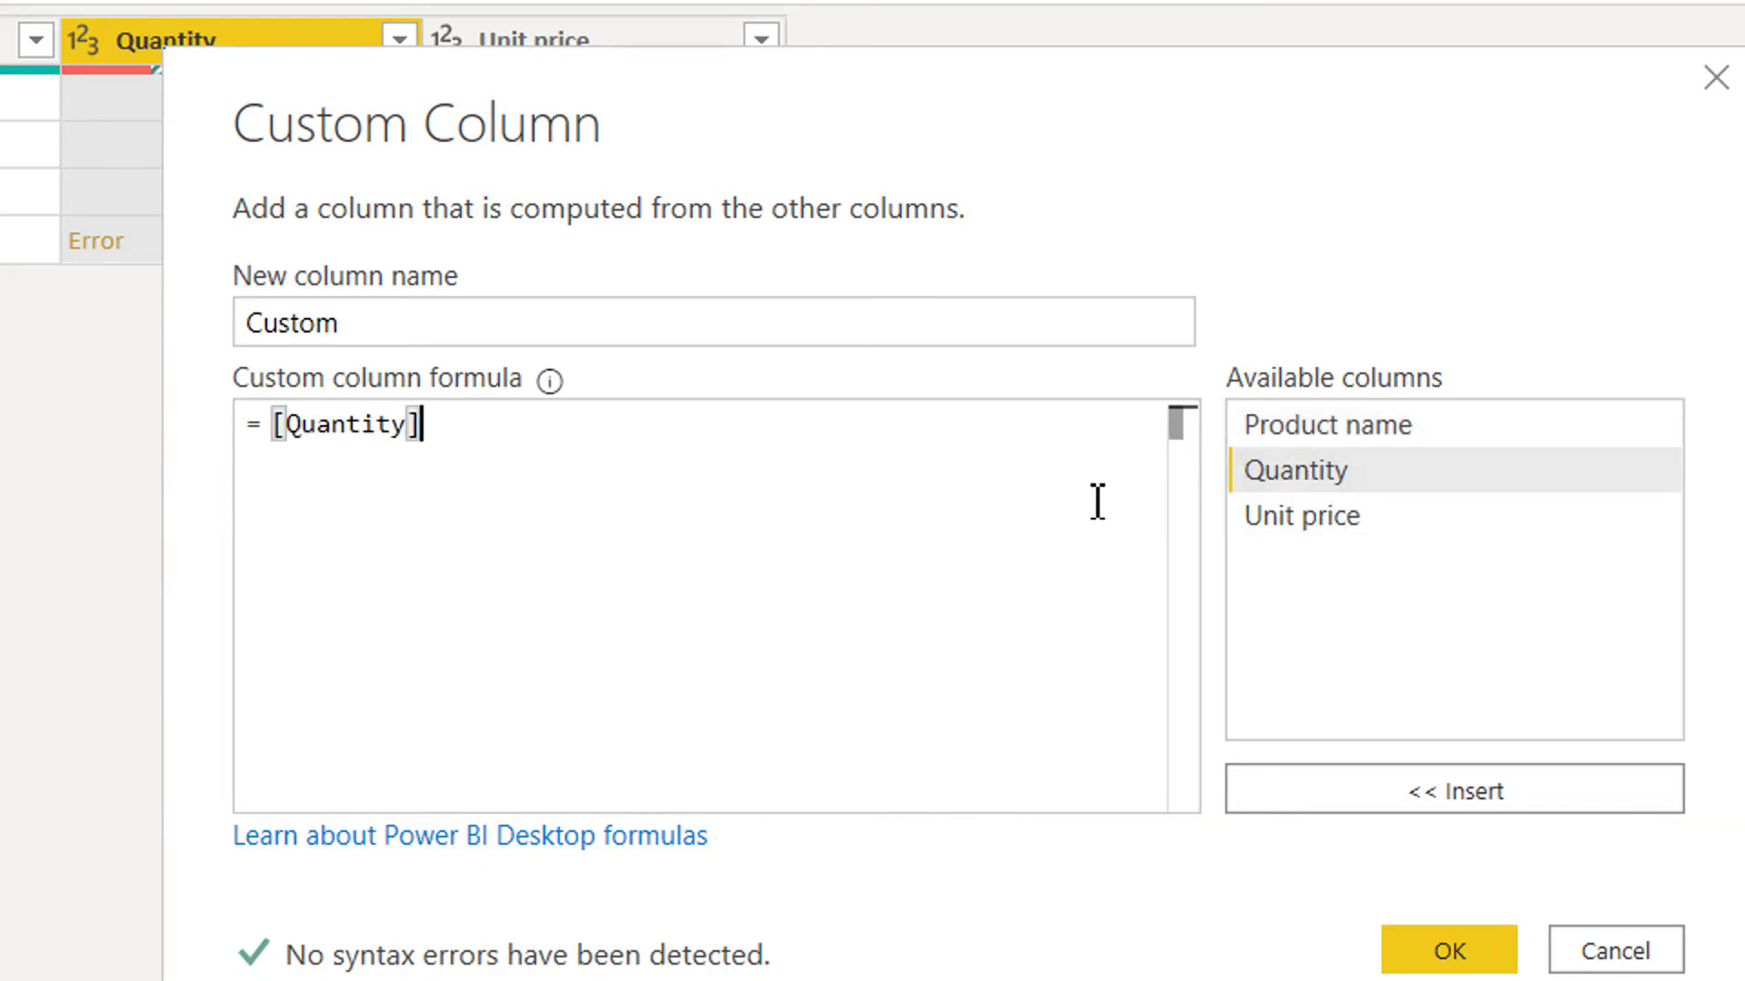
type("*")
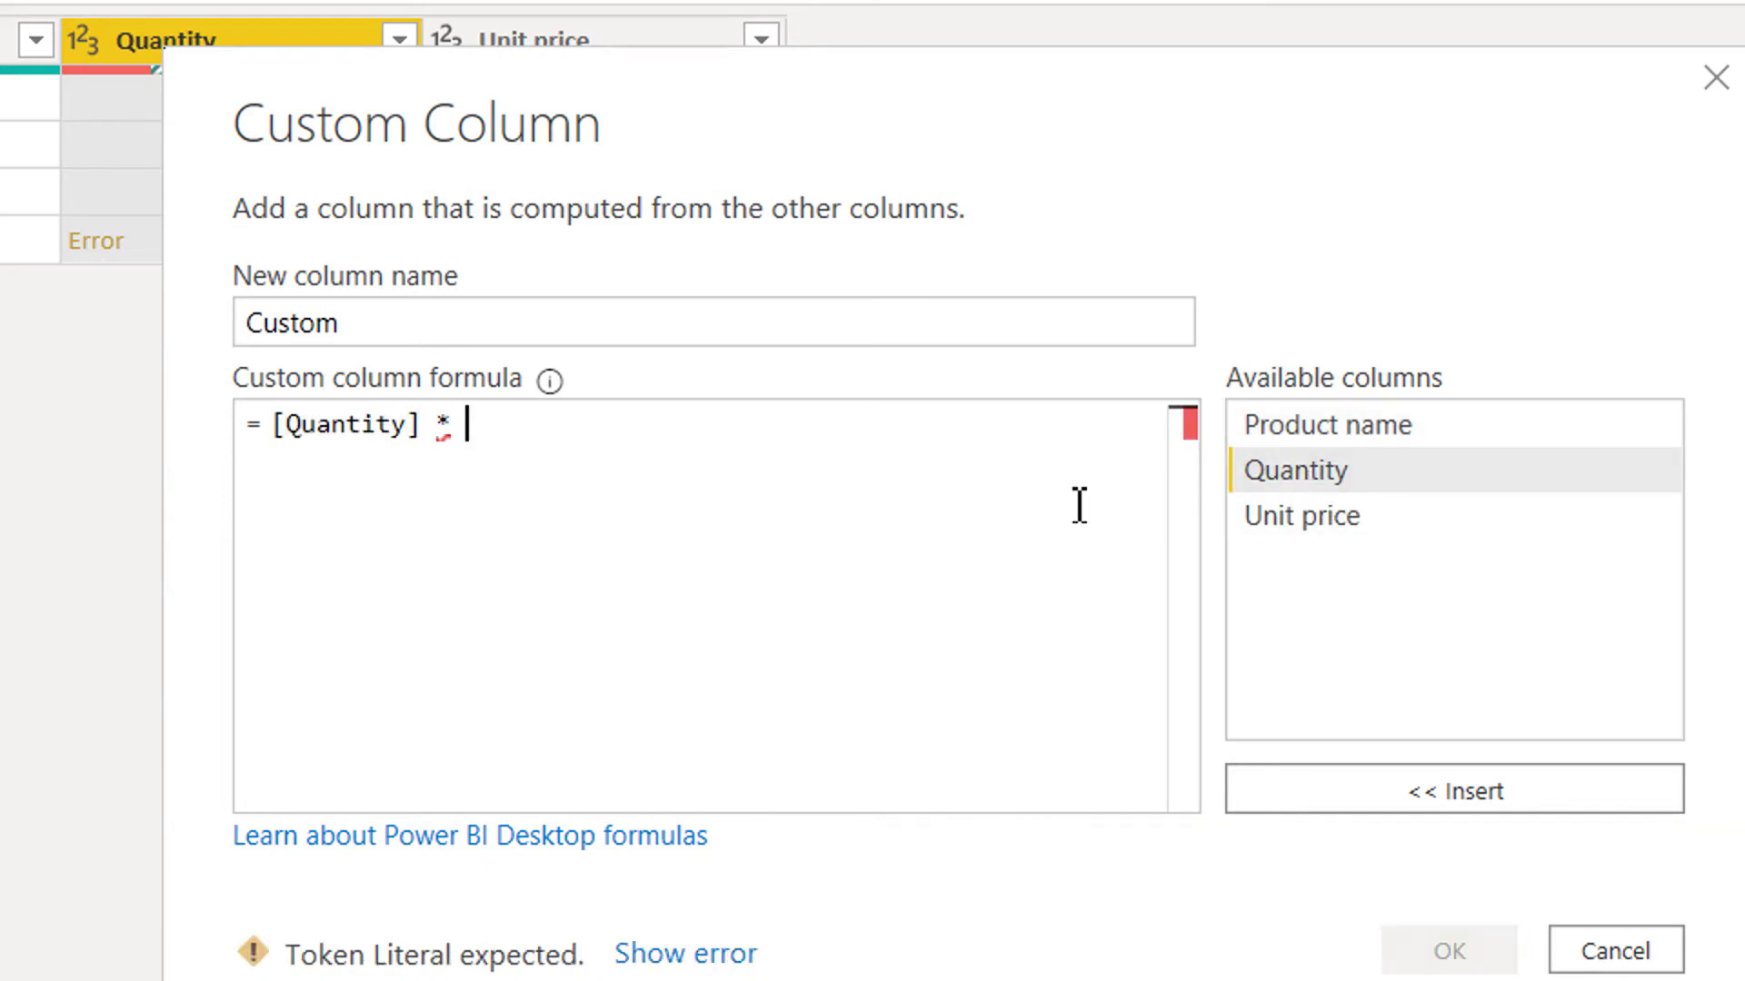
double_click(1337, 514)
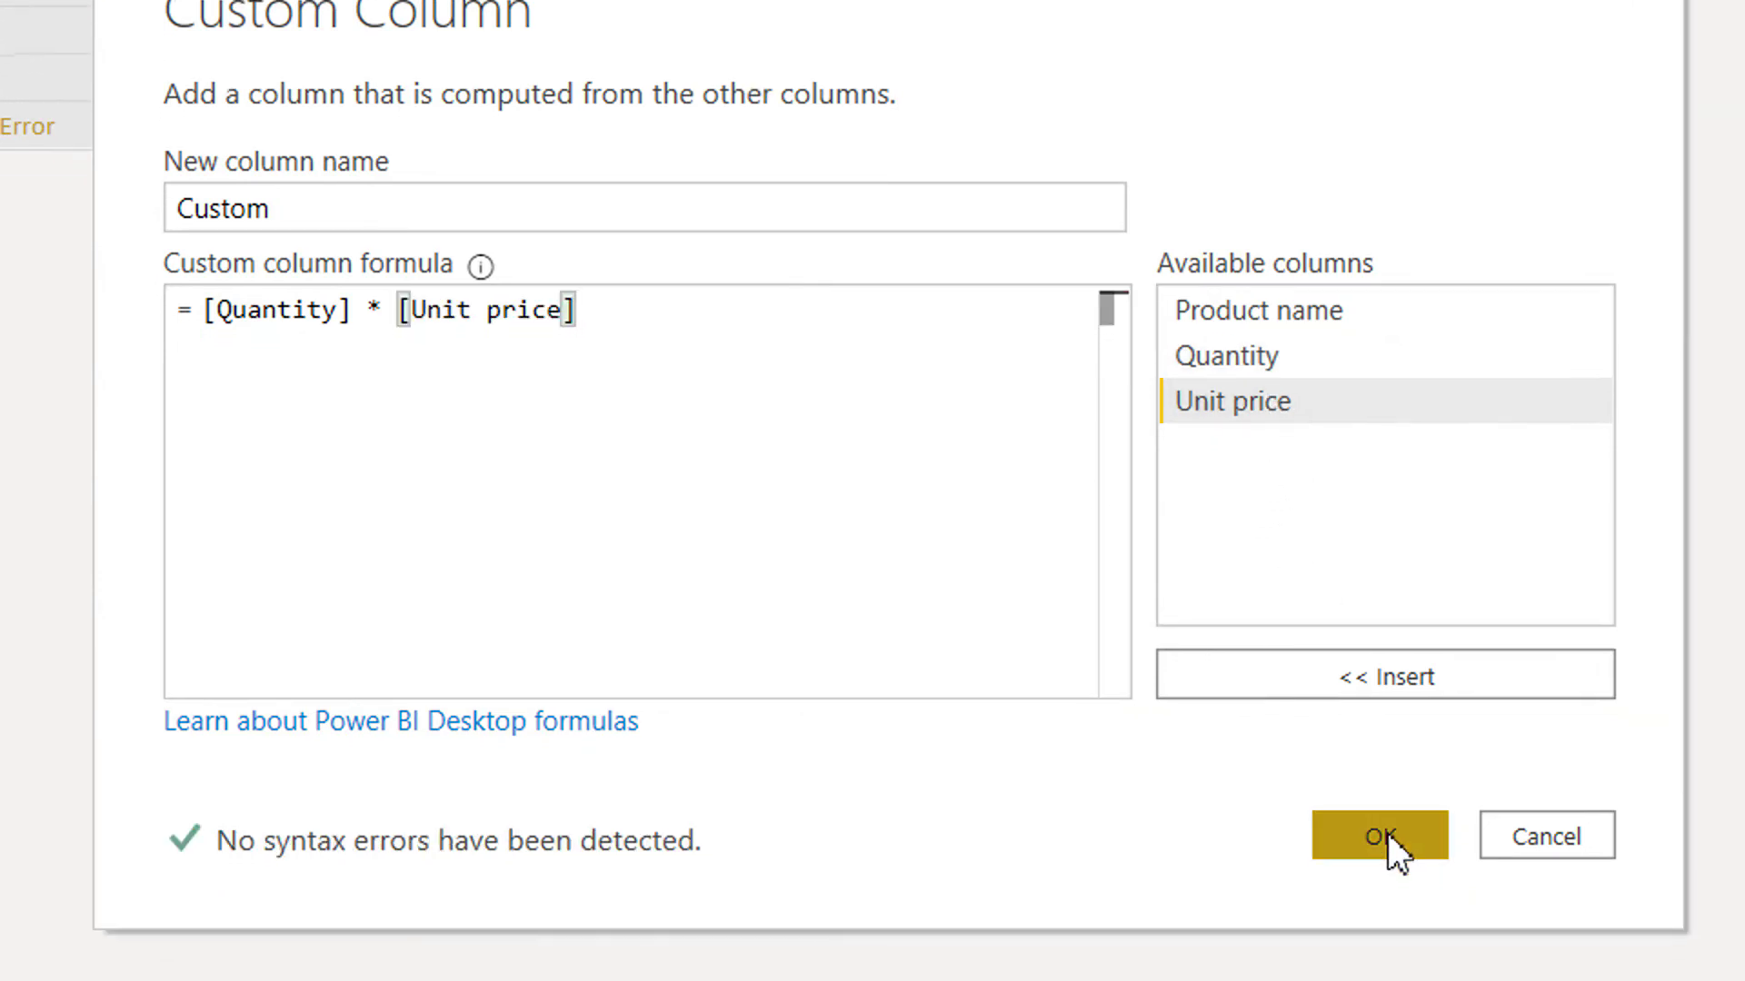
left_click(1390, 834)
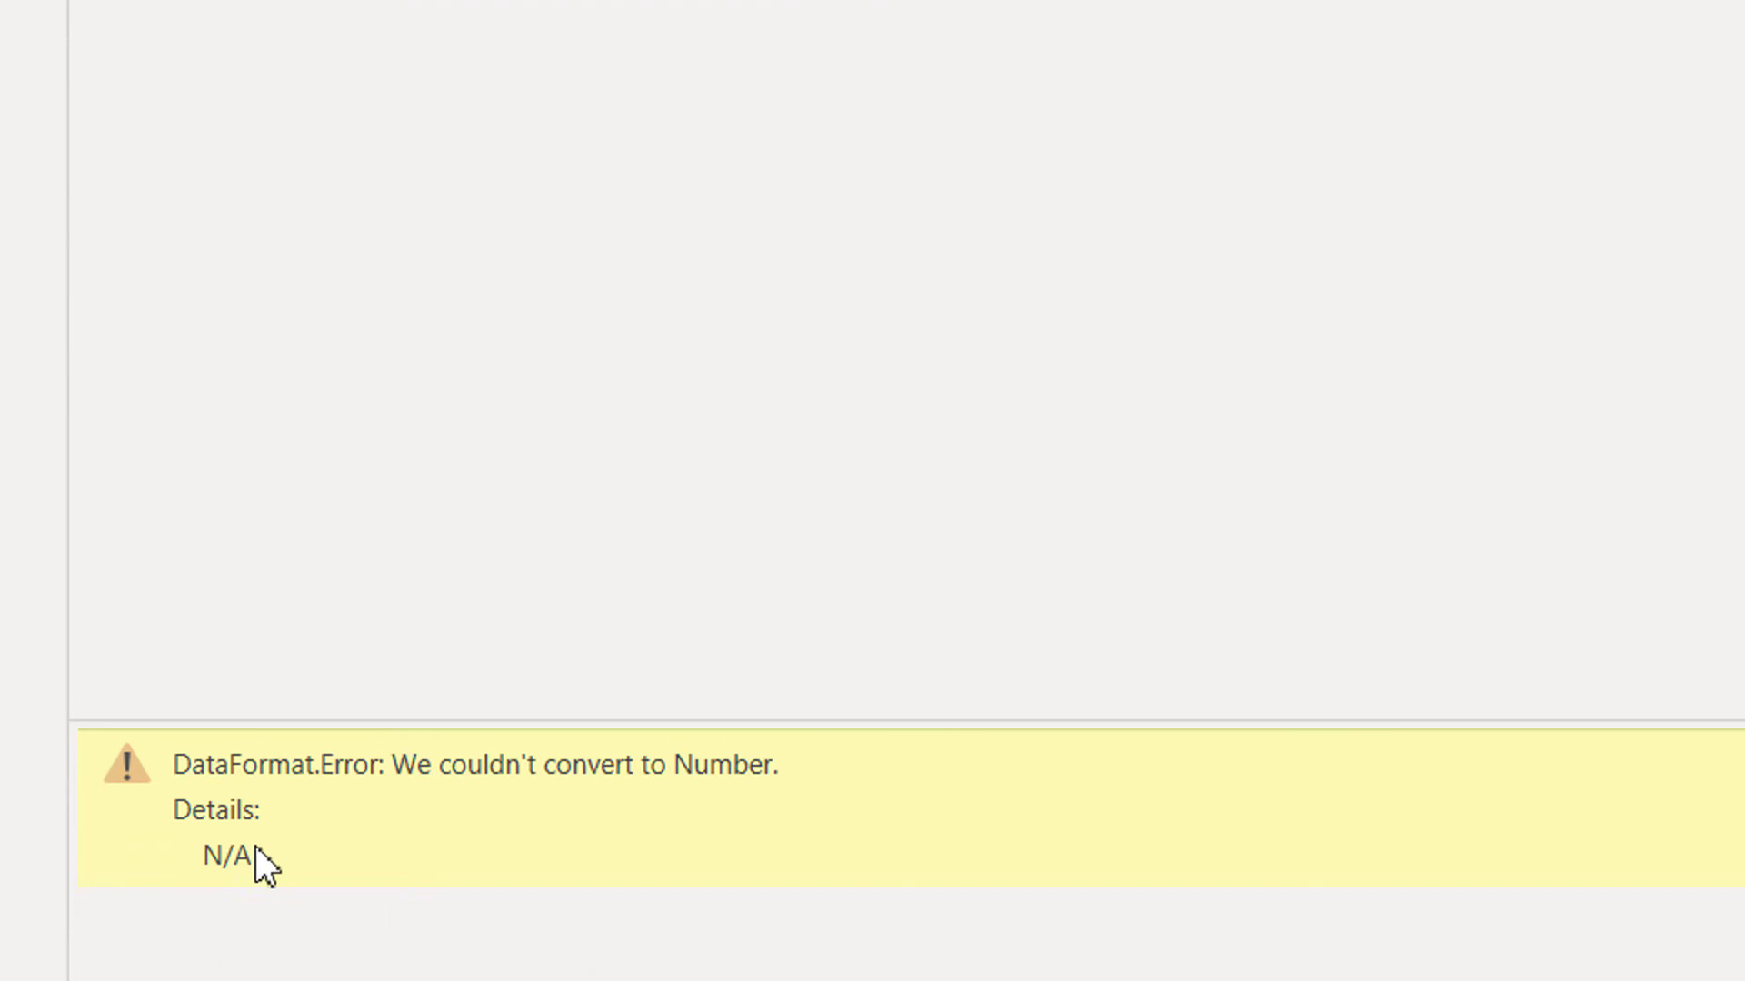
left_click_drag(264, 830, 281, 816)
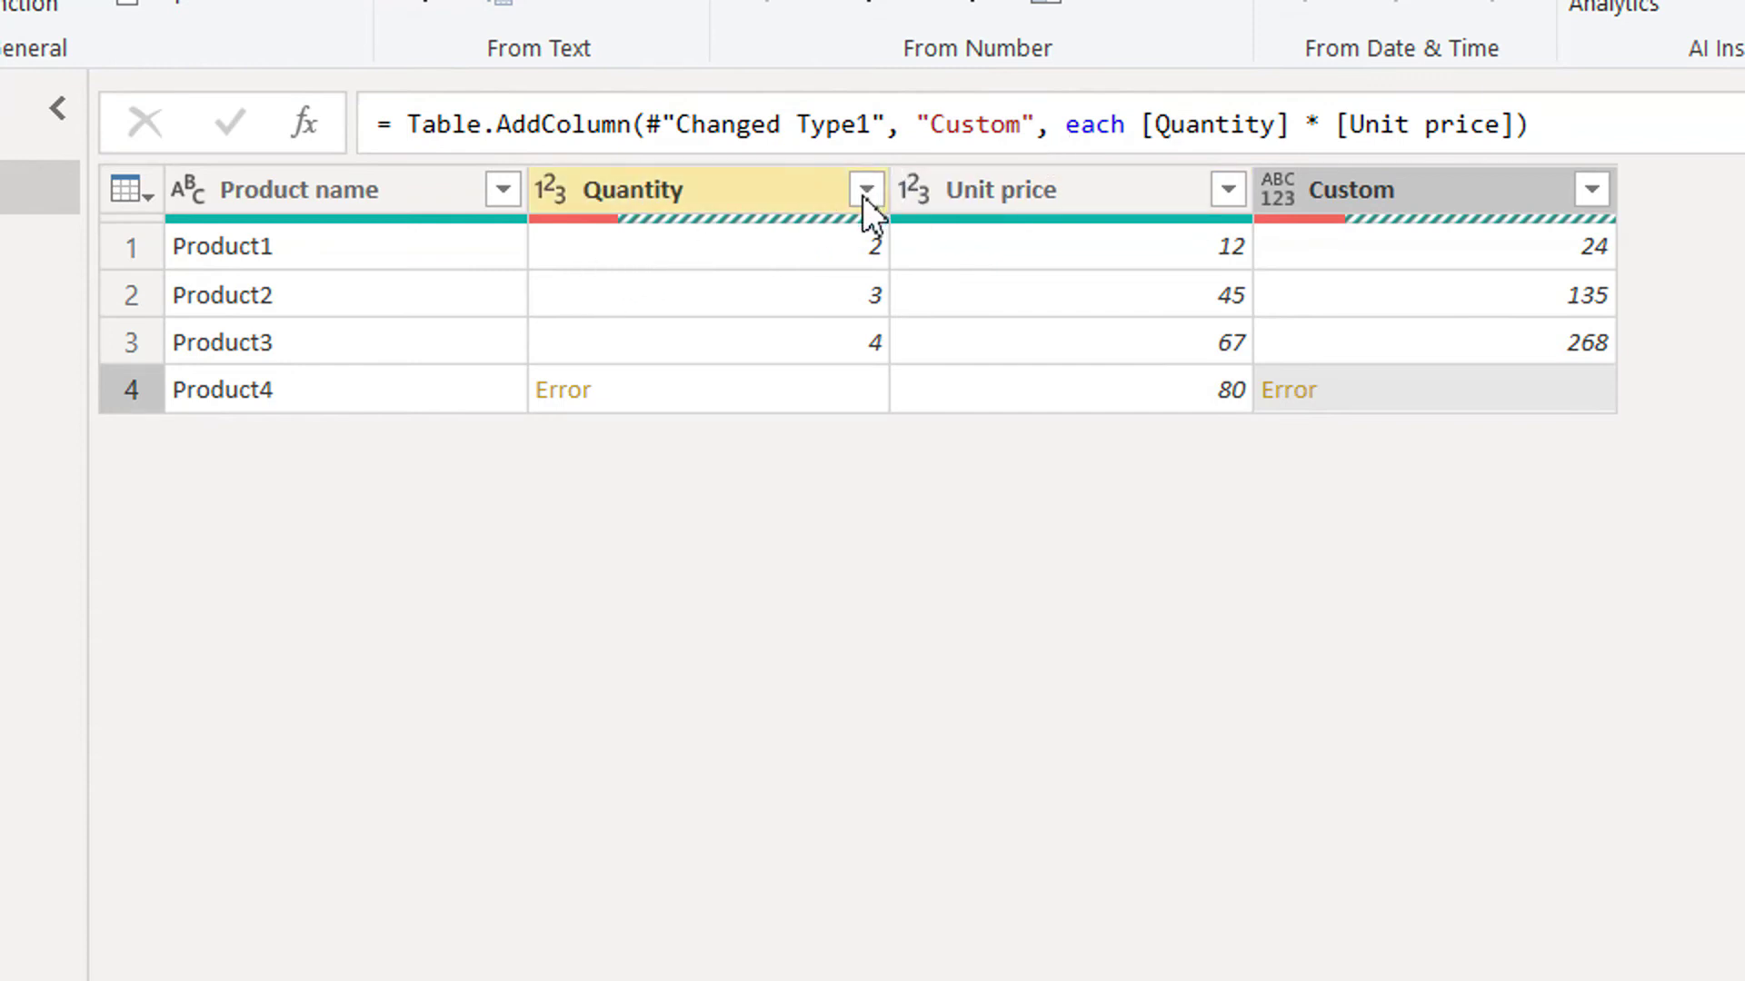
left_click(264, 400)
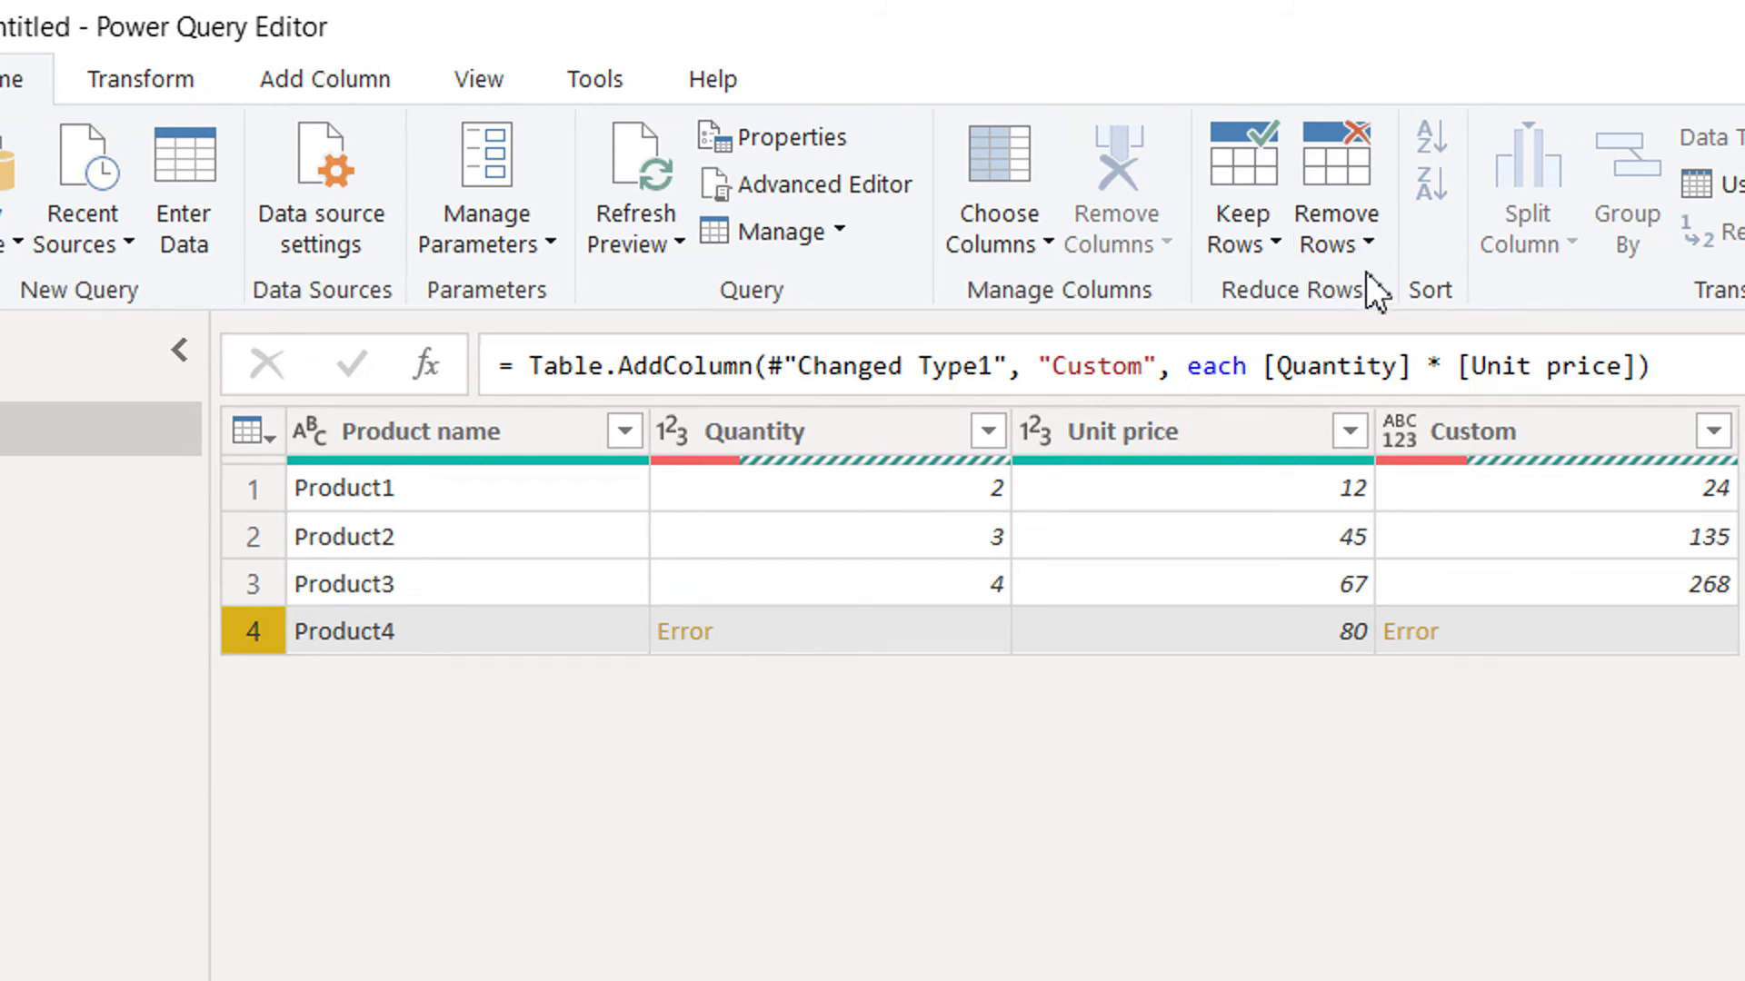
Apply Remove Errors, then delete the error-removal step from Applied Steps.
left_click(1368, 248)
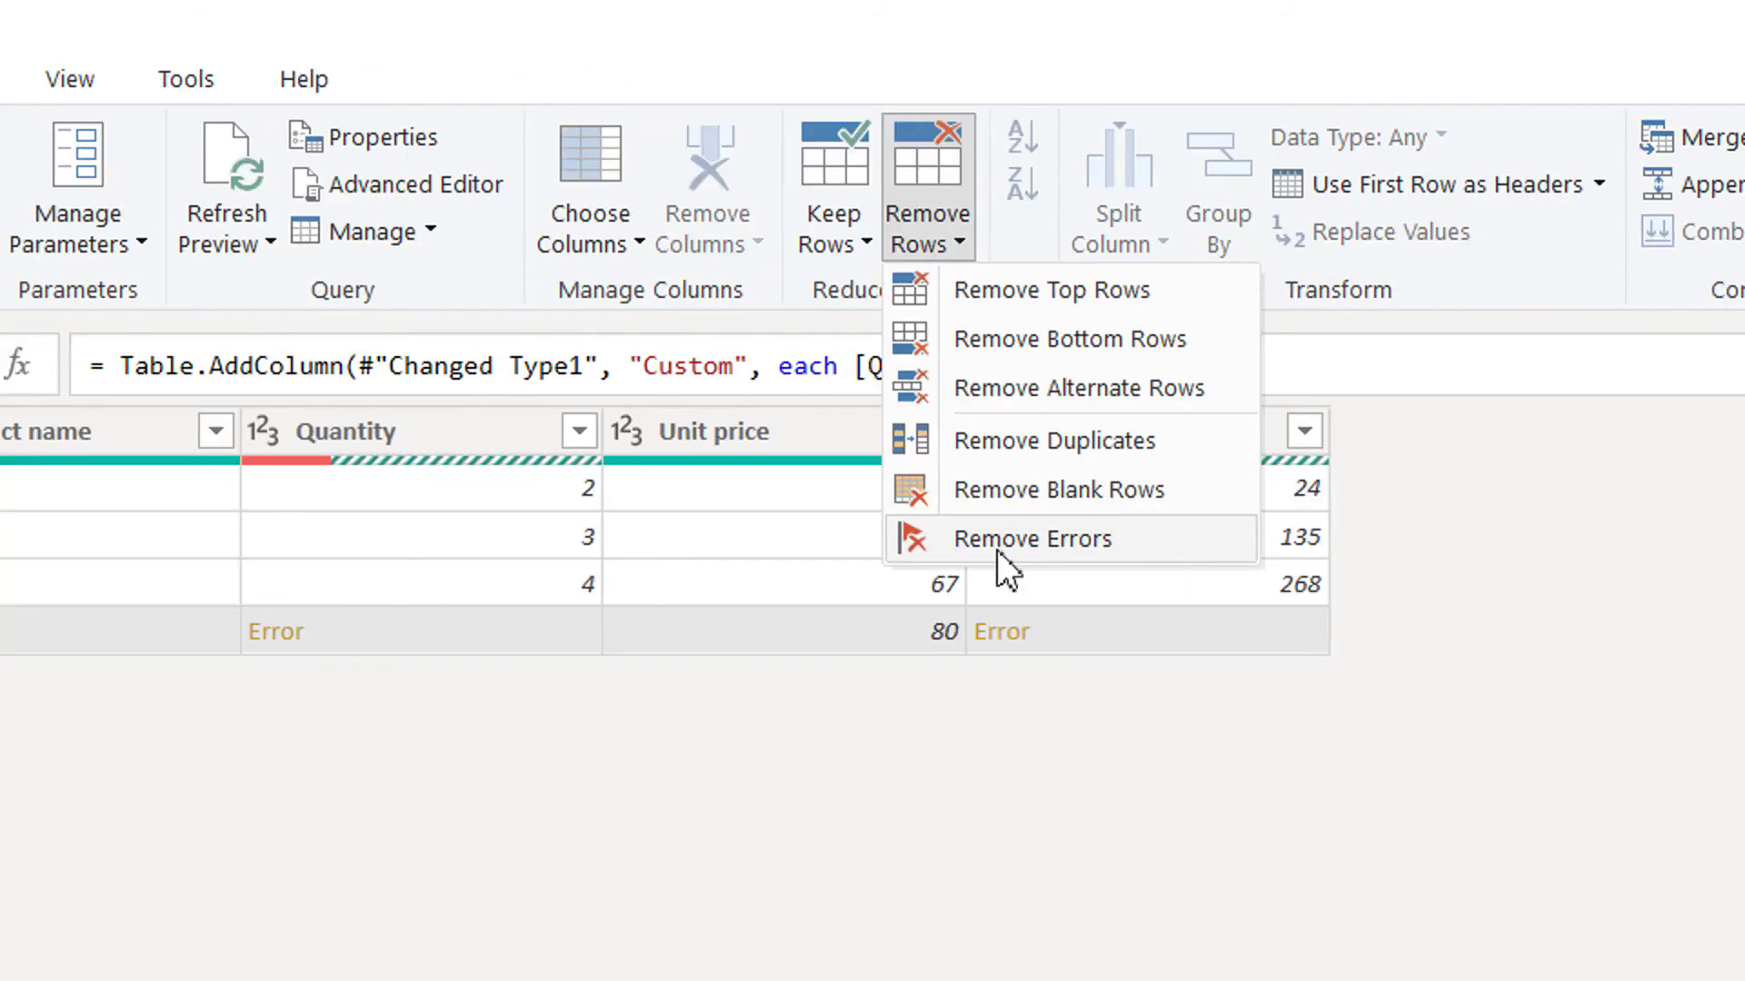
left_click(1043, 542)
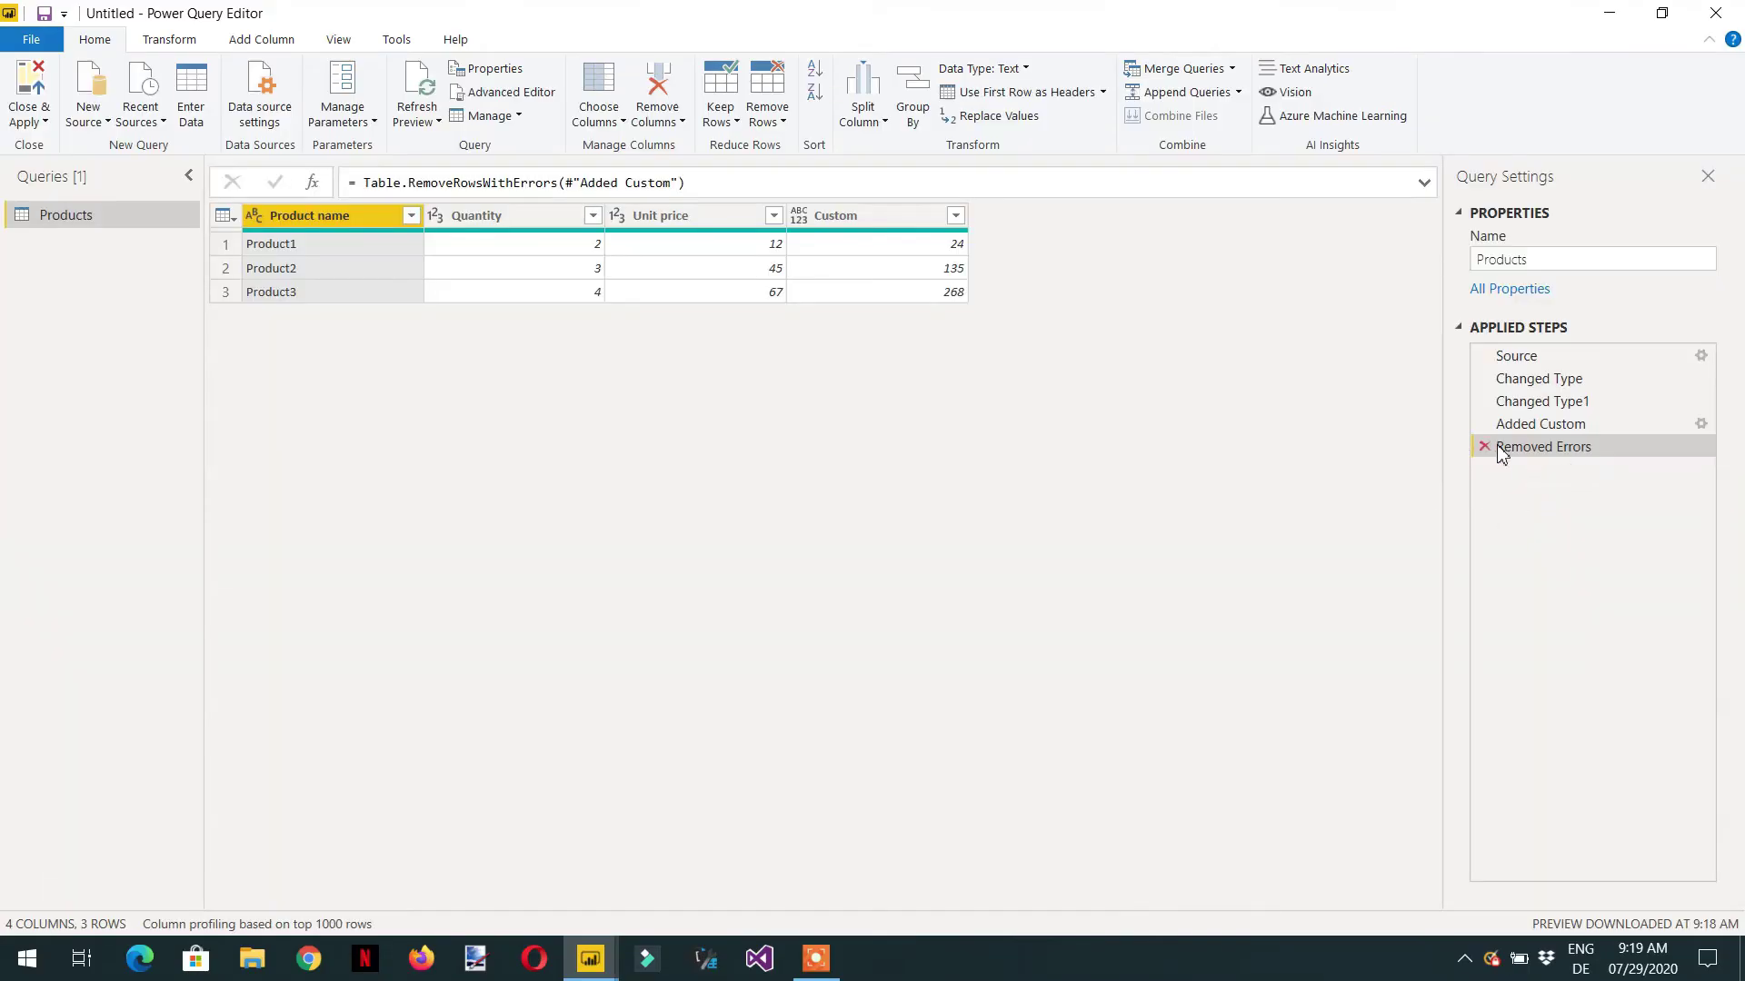
left_click(1484, 447)
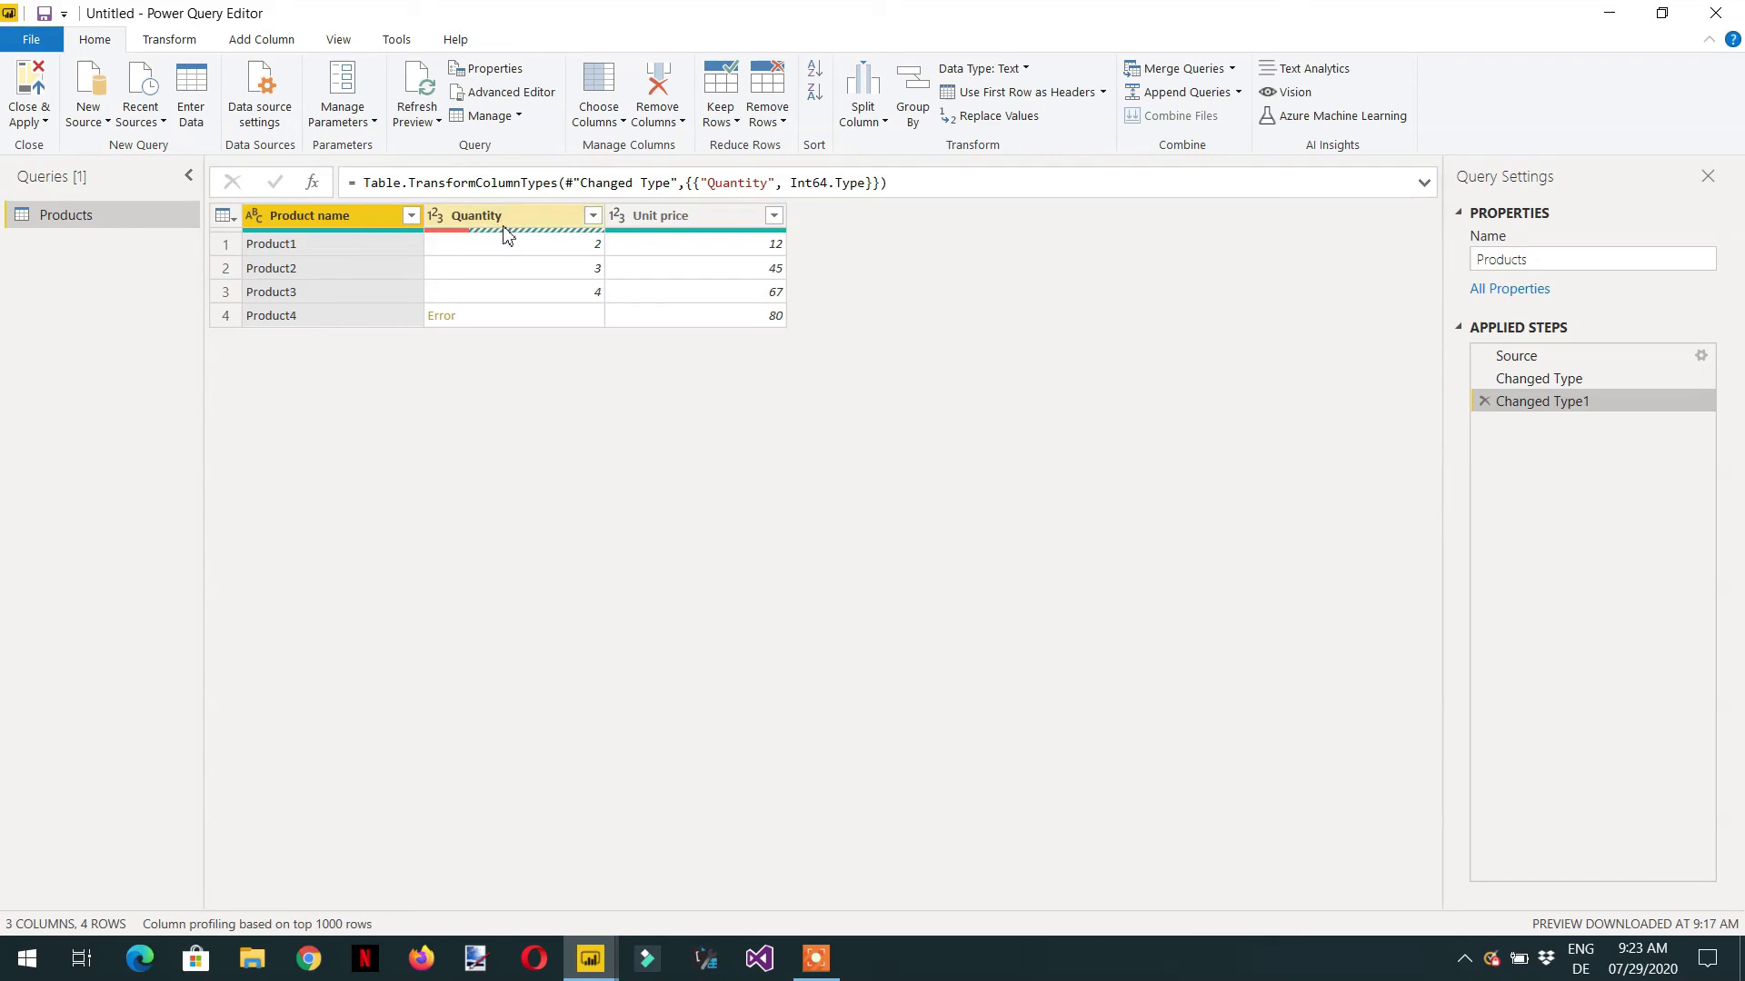
Start a new custom column named 'Modified quantity'.
left_click(270, 43)
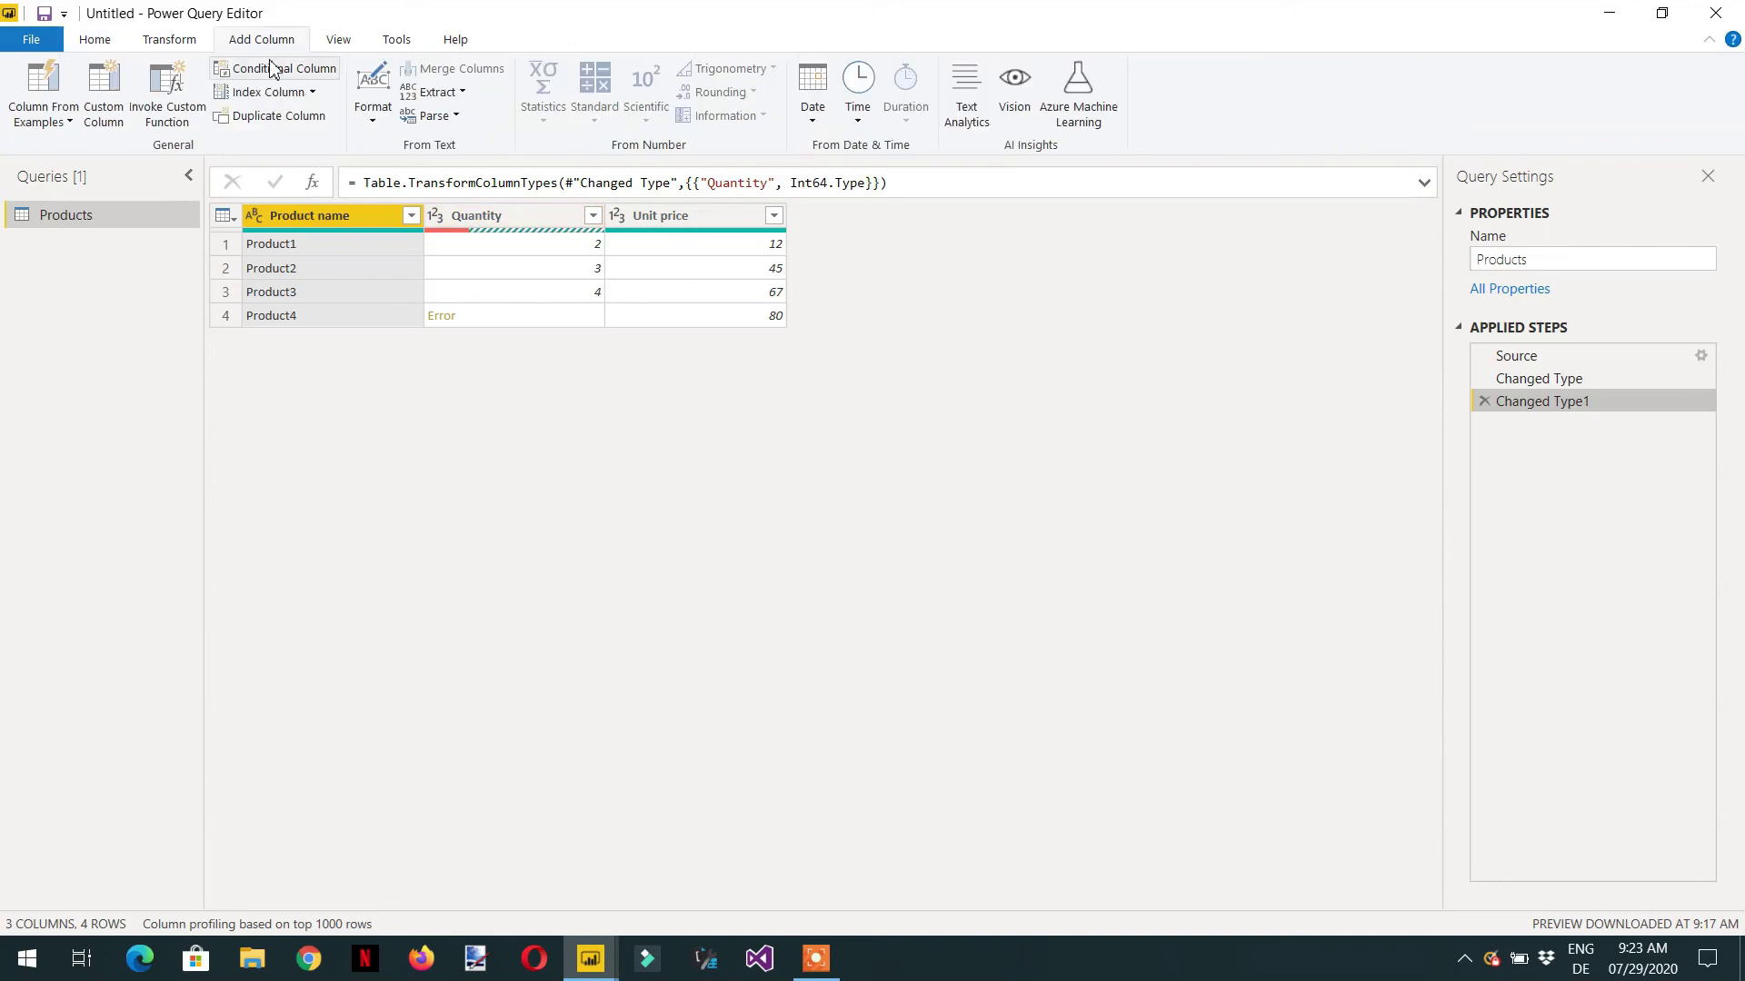
left_click(115, 130)
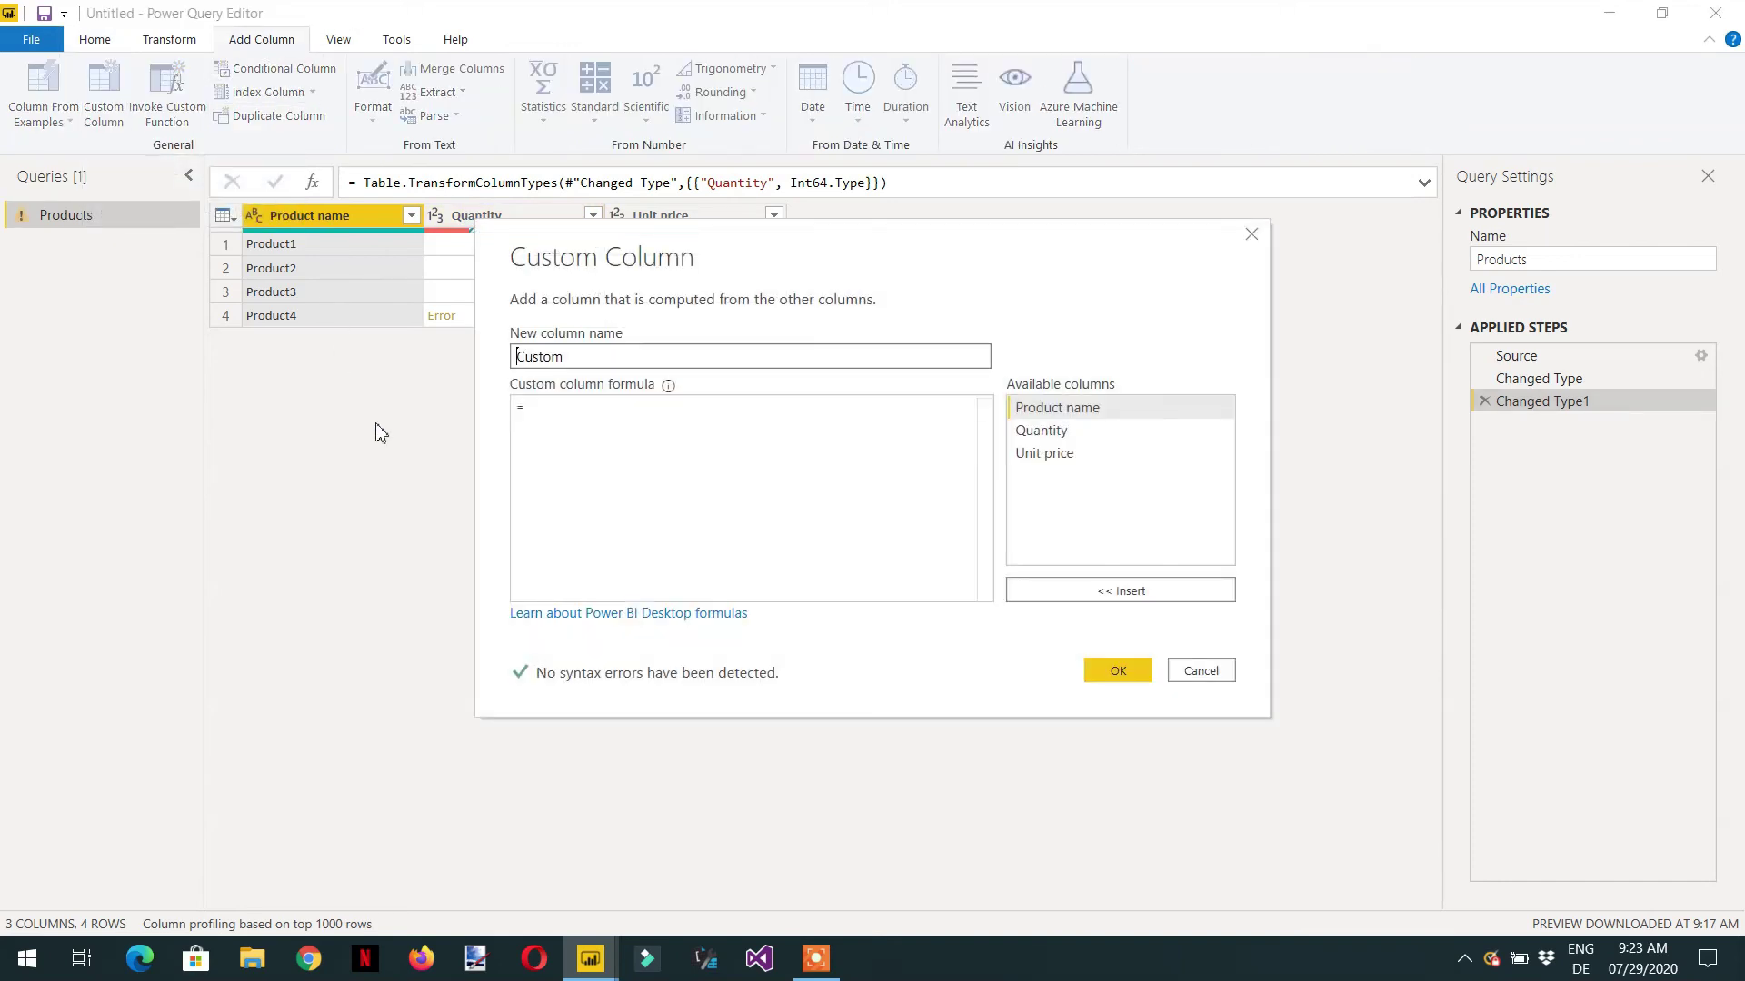
left_click_drag(593, 354, 363, 360)
type("New")
key("BackSpace")
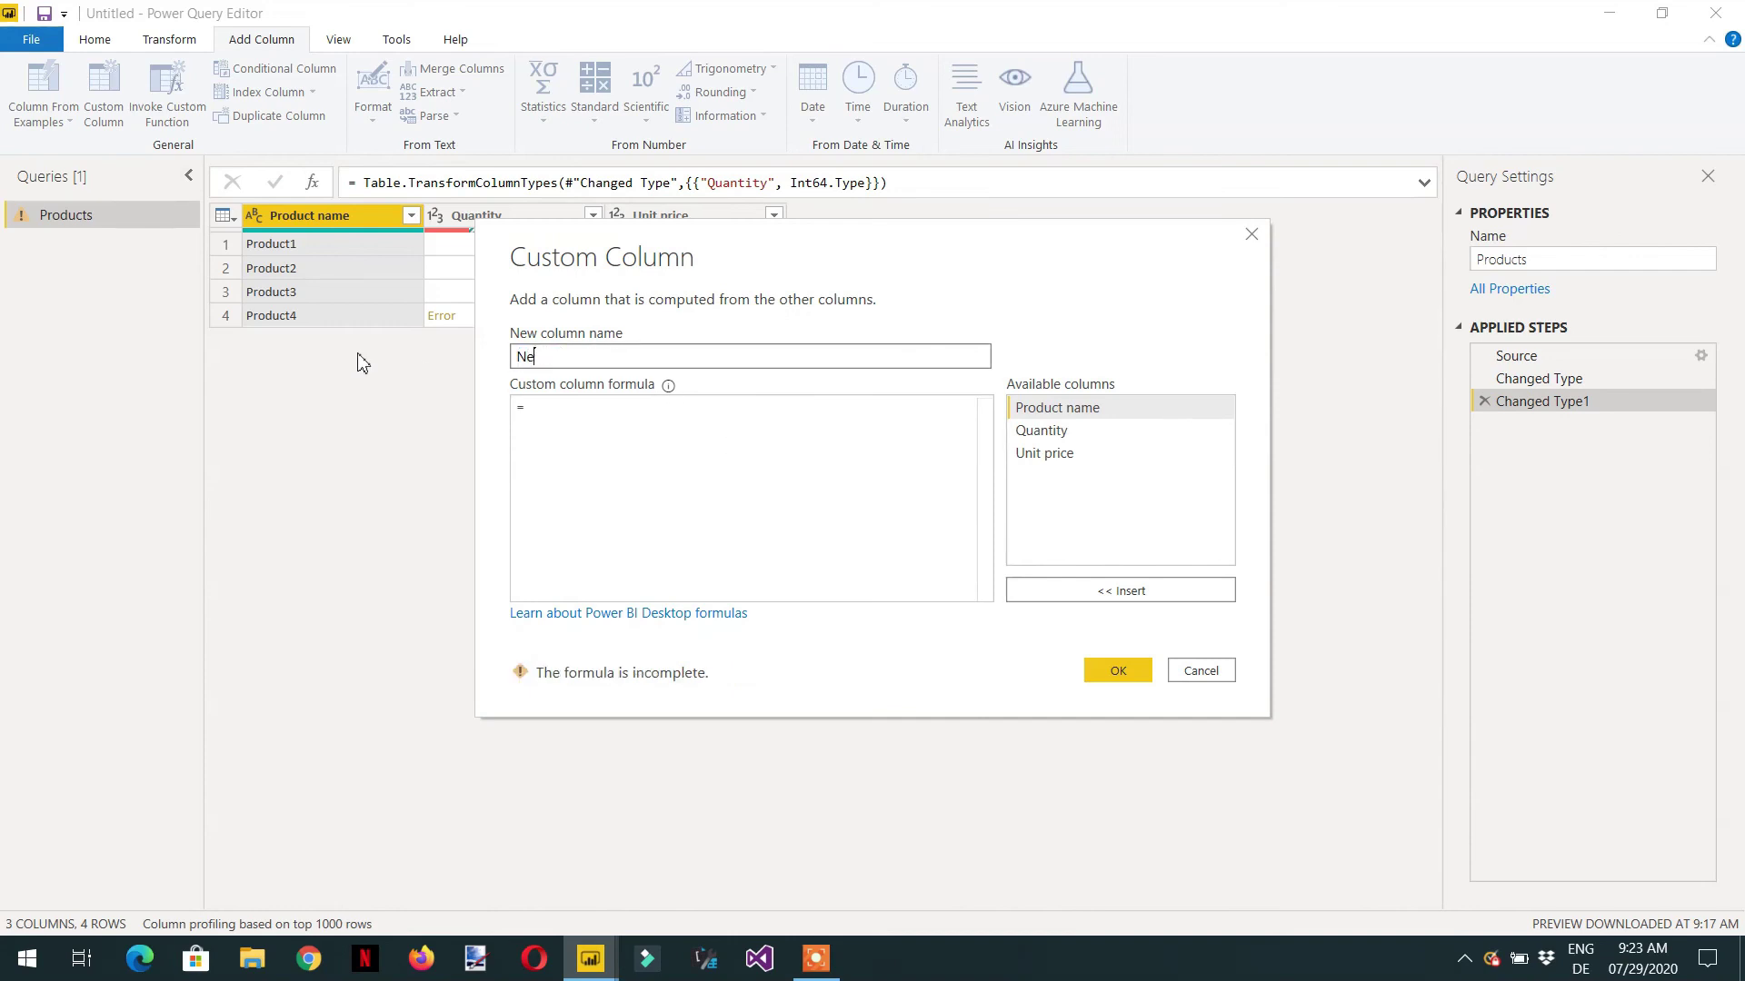
key("BackSpace")
key("BackSpace")
type("Mod")
key("BackSpace")
key("BackSpace")
key("BackSpace")
type("Modifie")
key("BackSpace")
type("ied quantit")
Give it the formula try [Quantity] otherwise 0 and create the column.
left_click(618, 429)
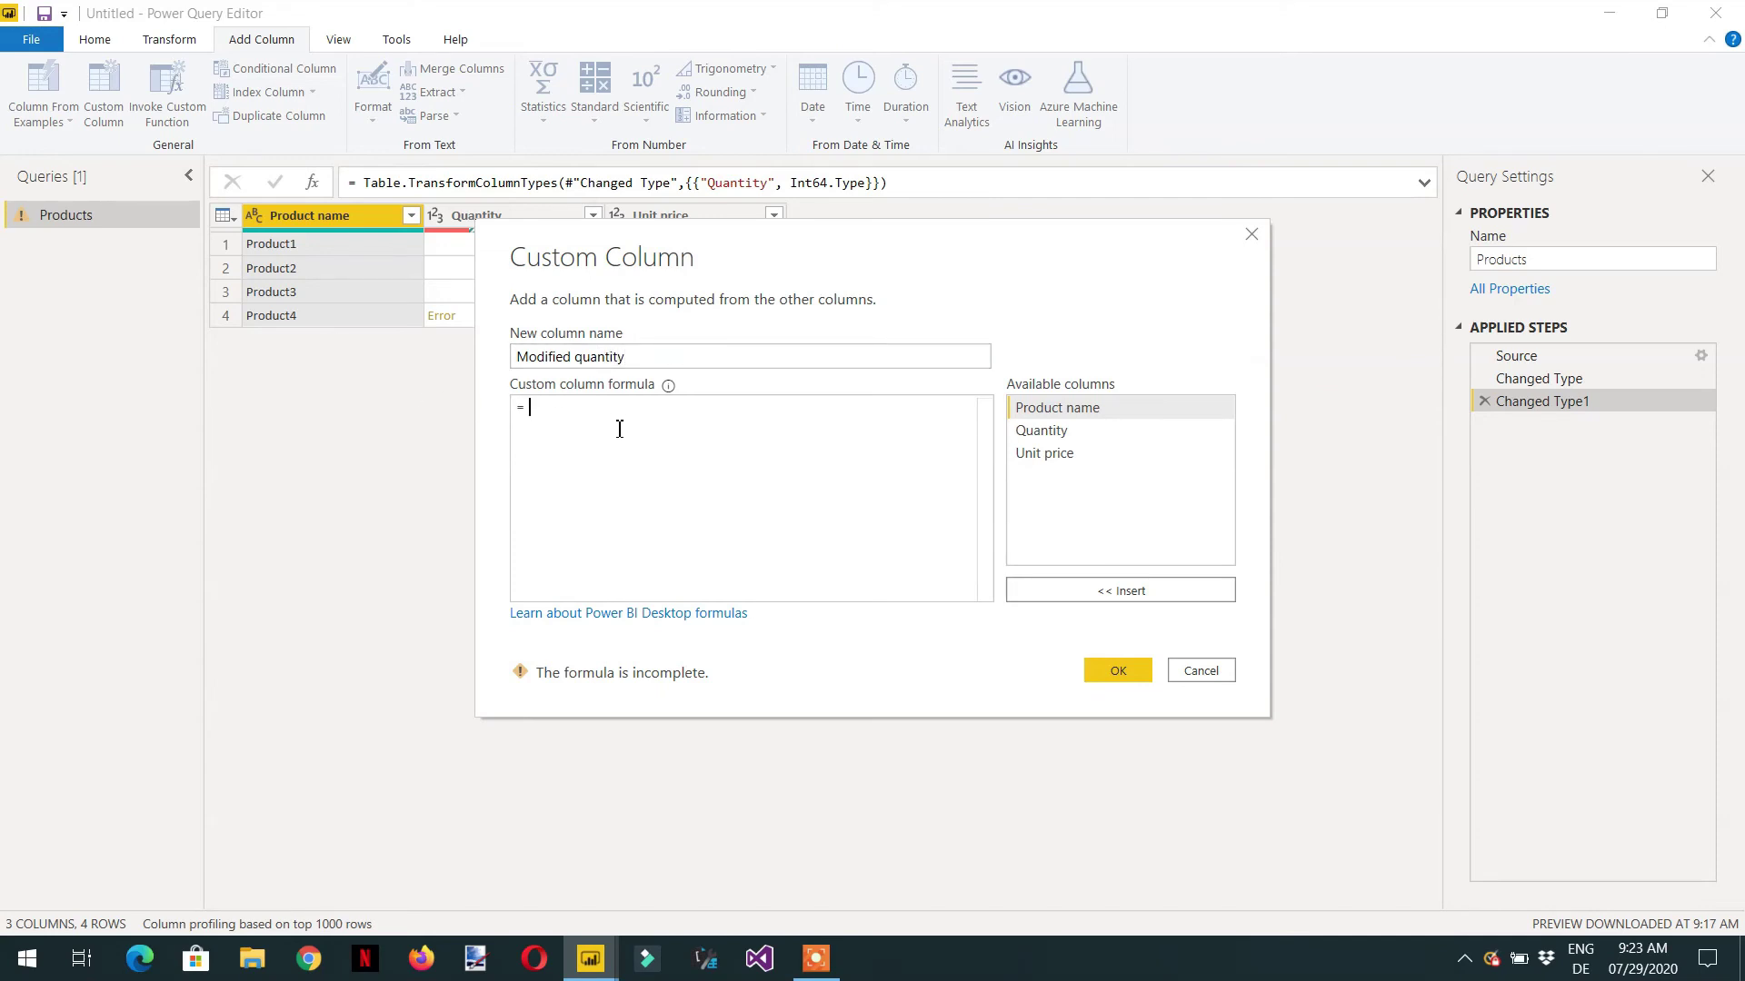
type("try")
double_click(1036, 431)
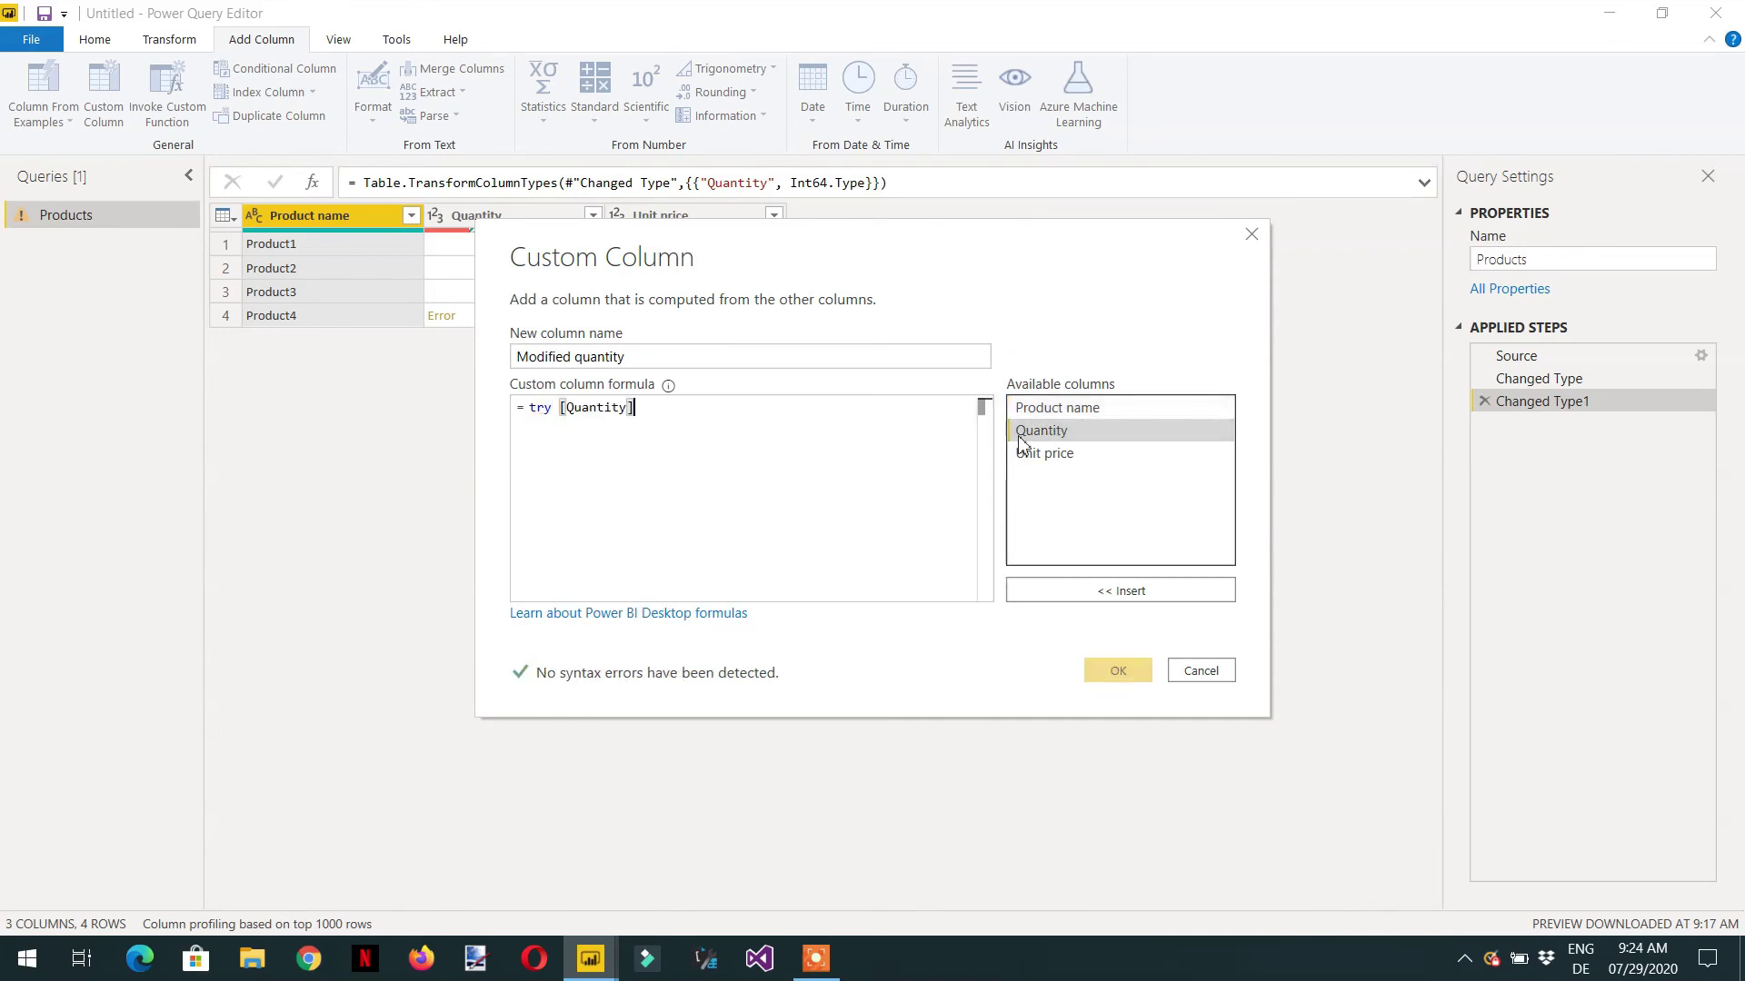
left_click(767, 424)
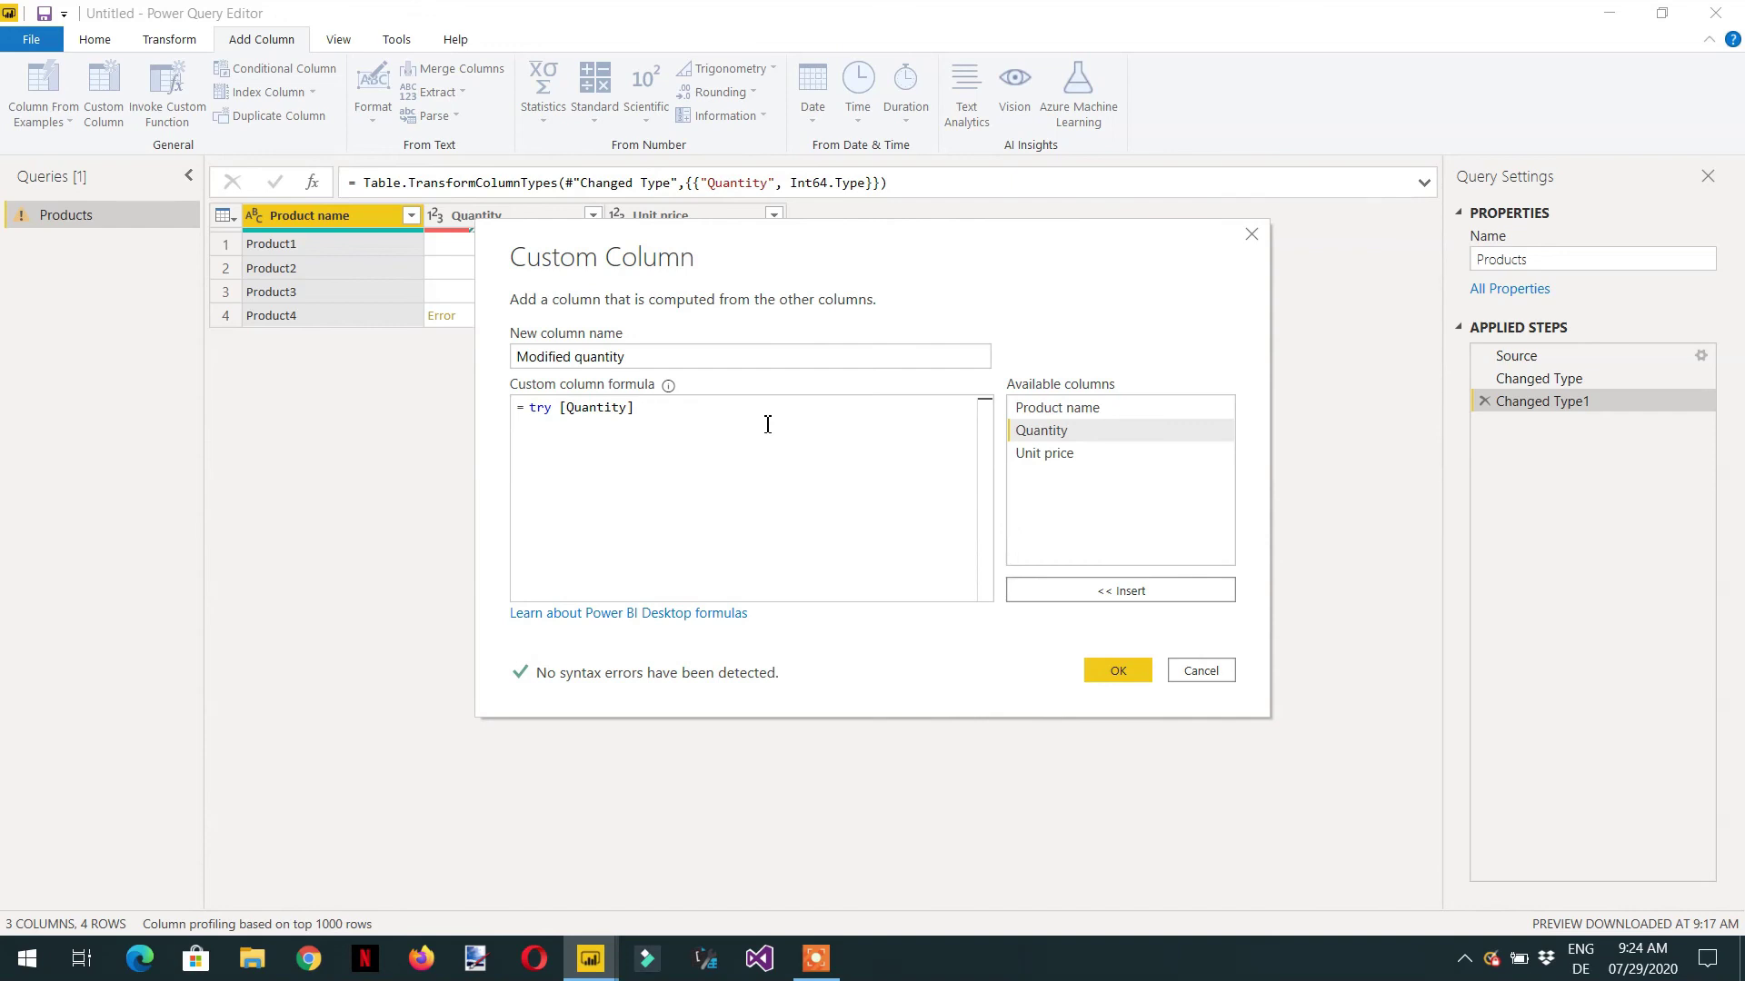
type("otherwise ")
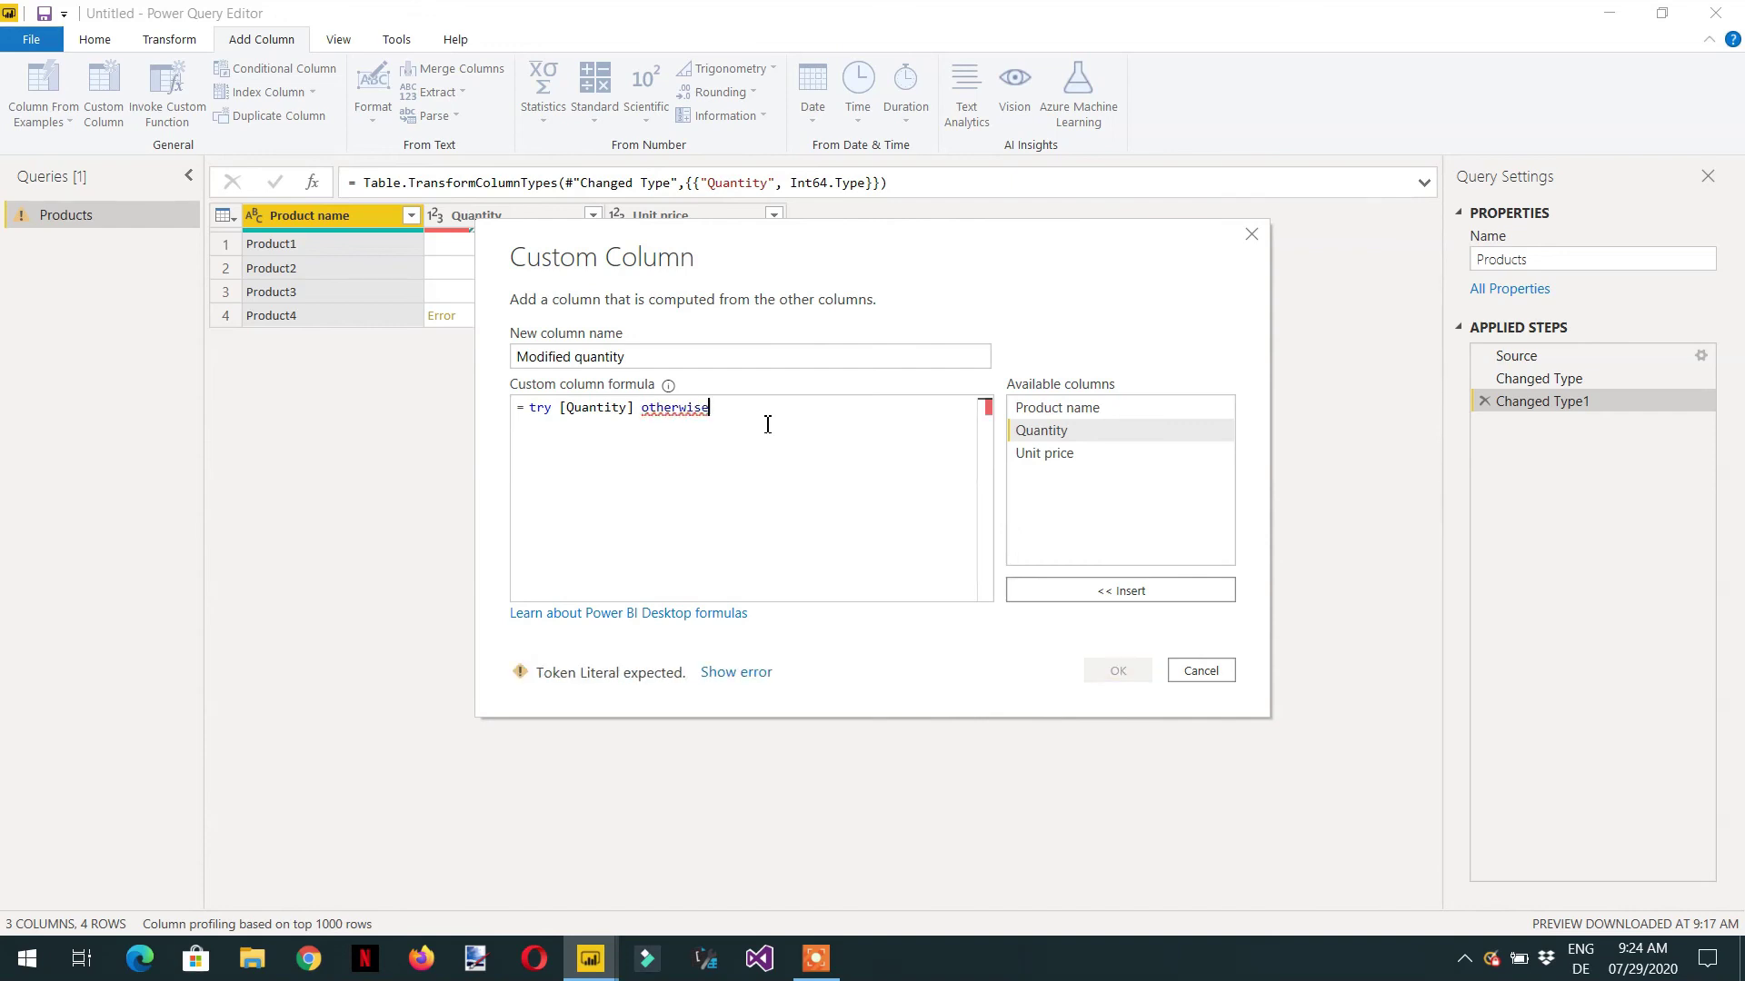
type("0")
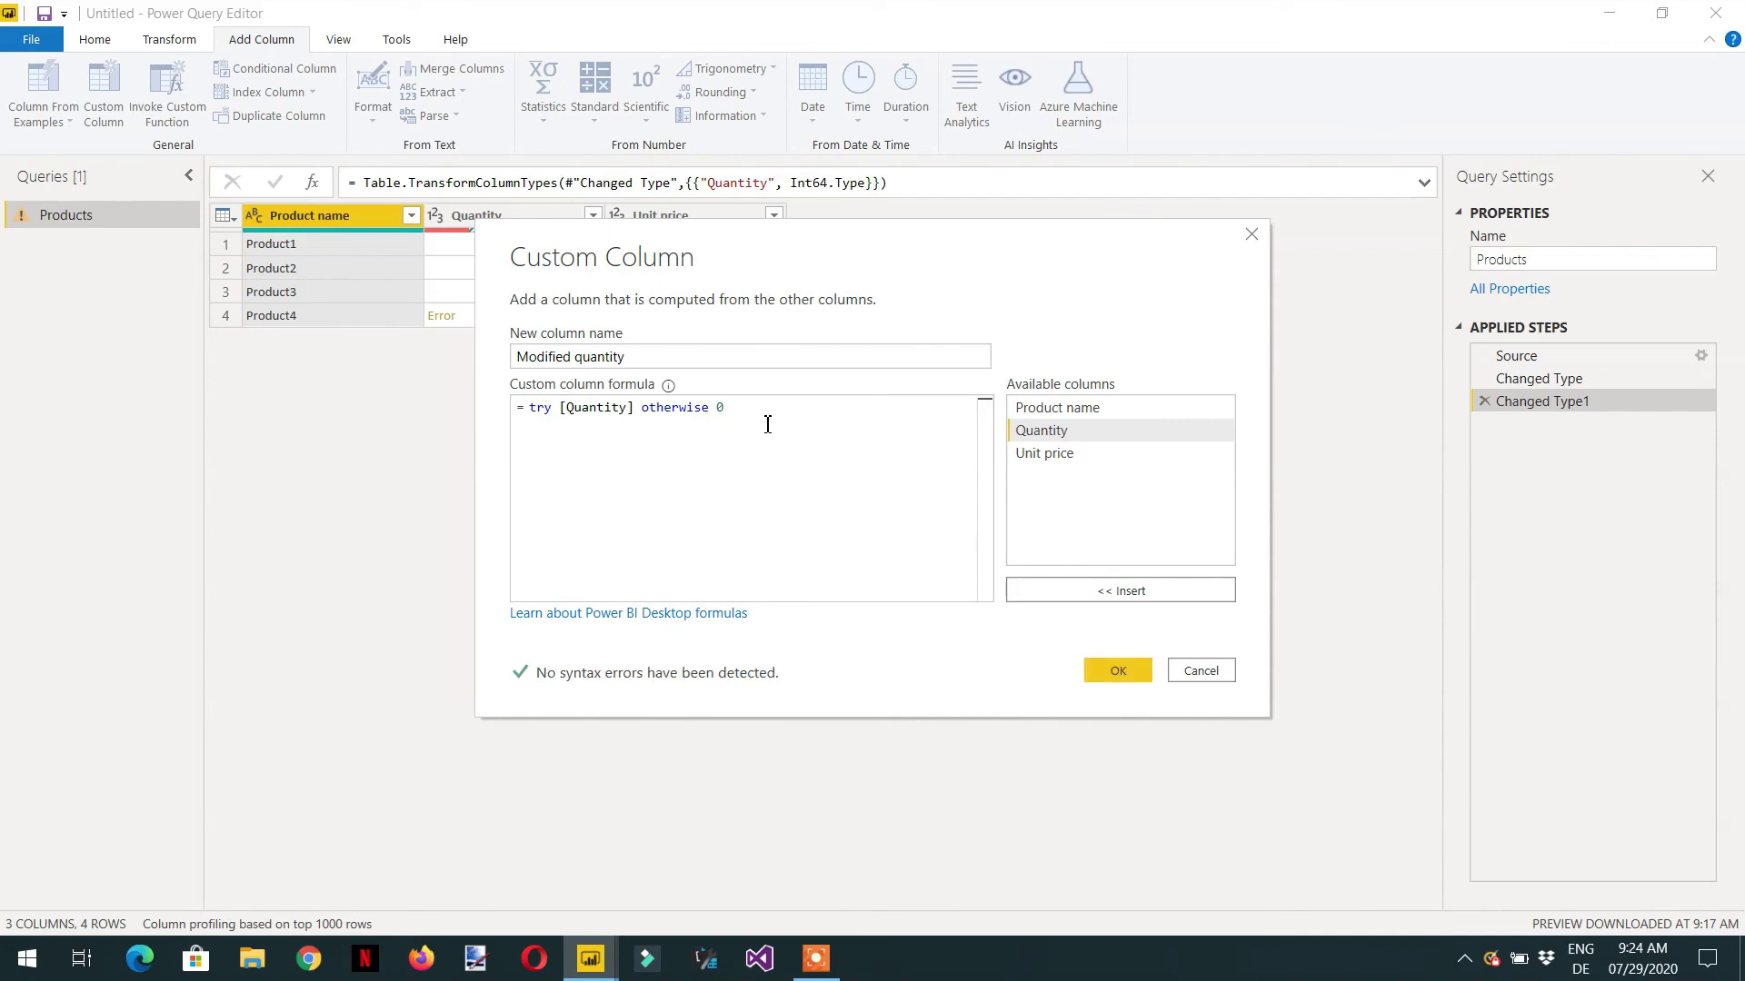
left_click(1119, 673)
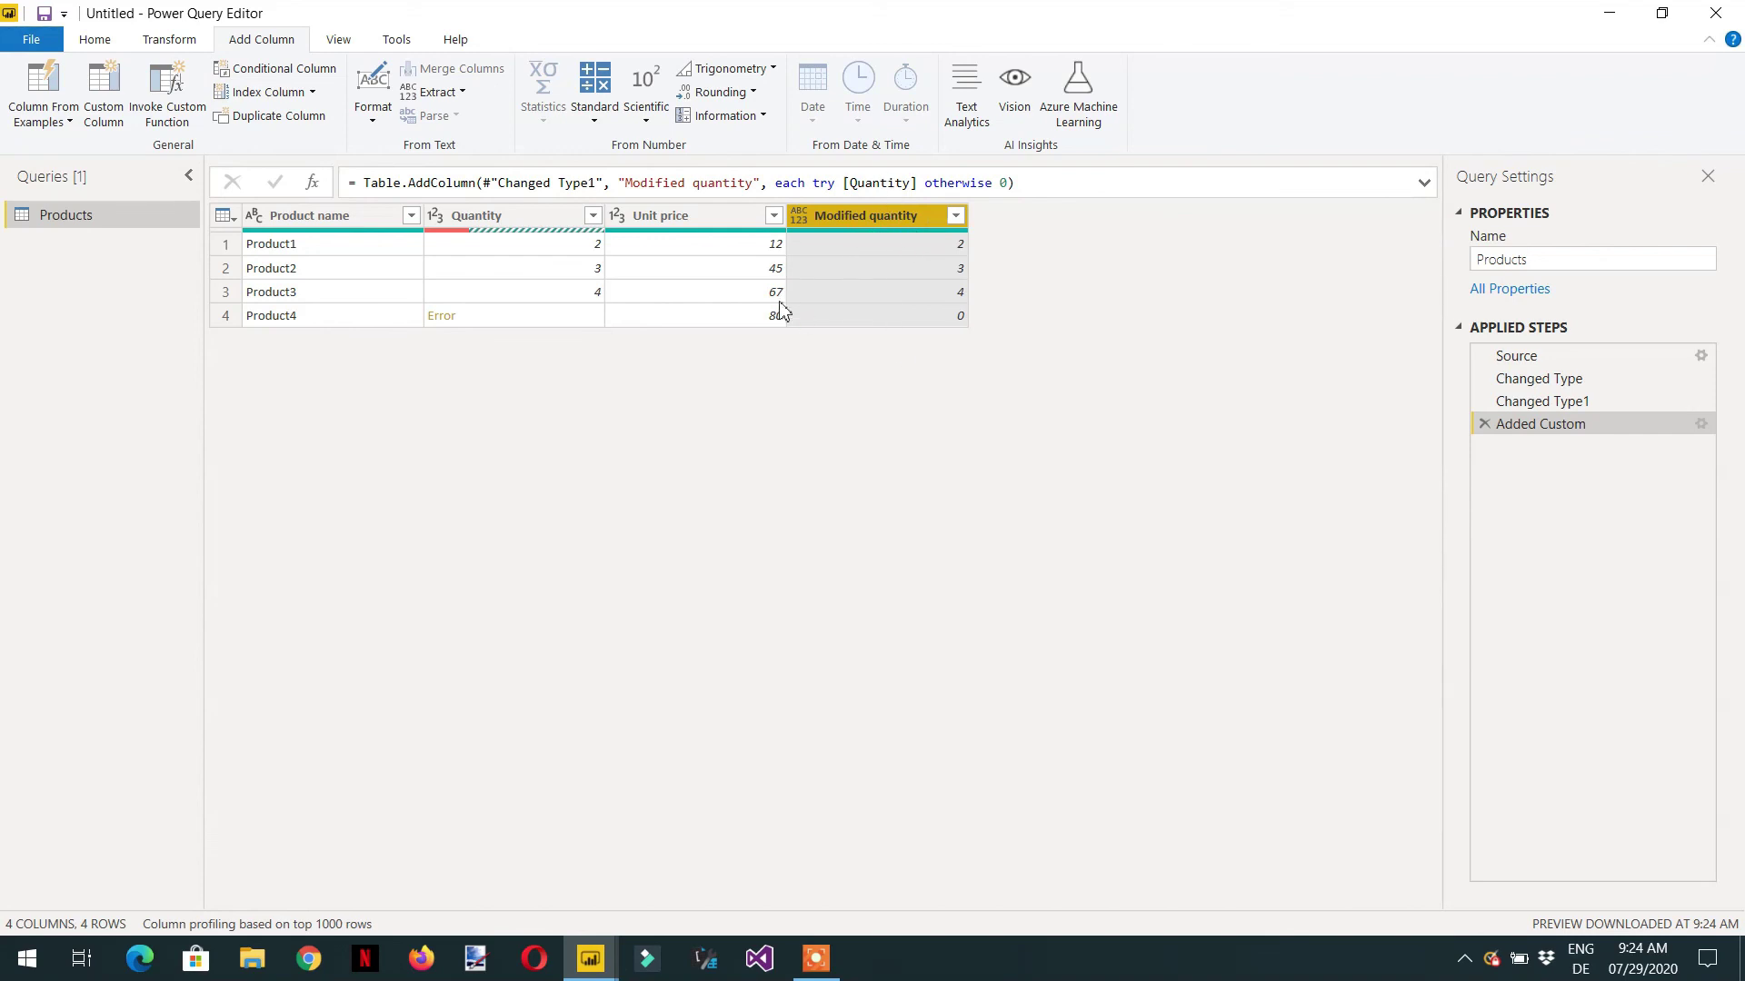
Create a custom column 'Total Sales' with formula [Modified quantity] * [Unit price].
left_click(113, 113)
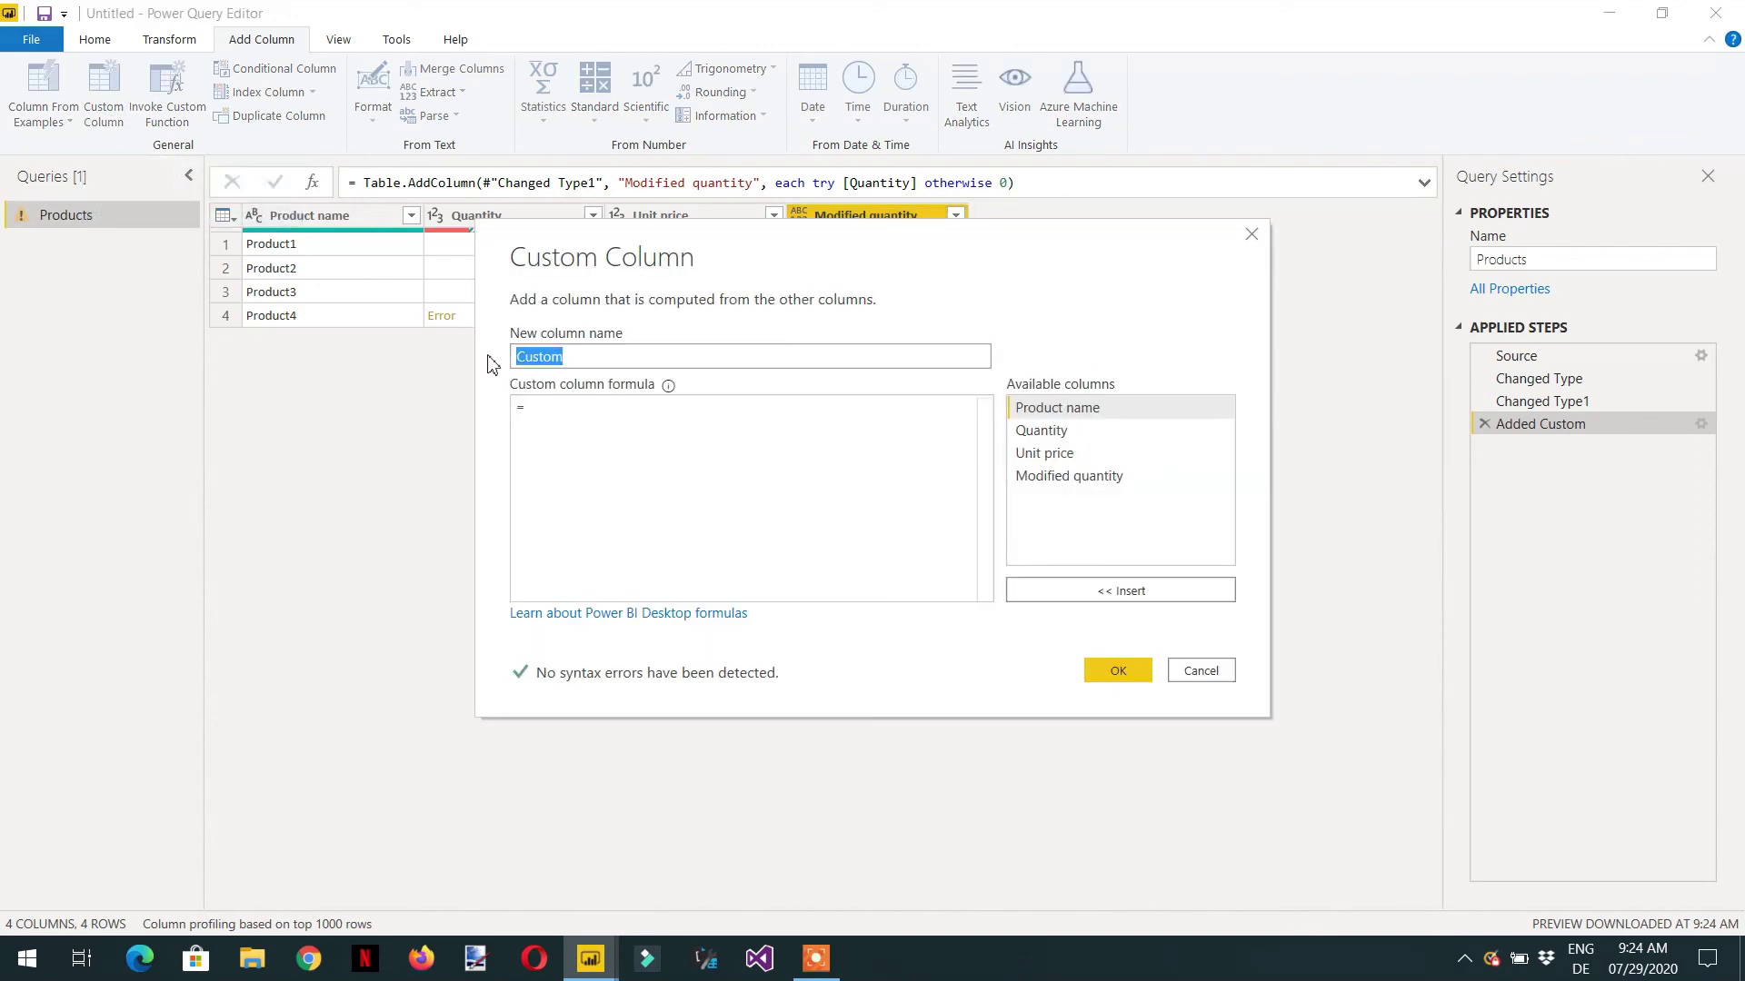
type("Tota")
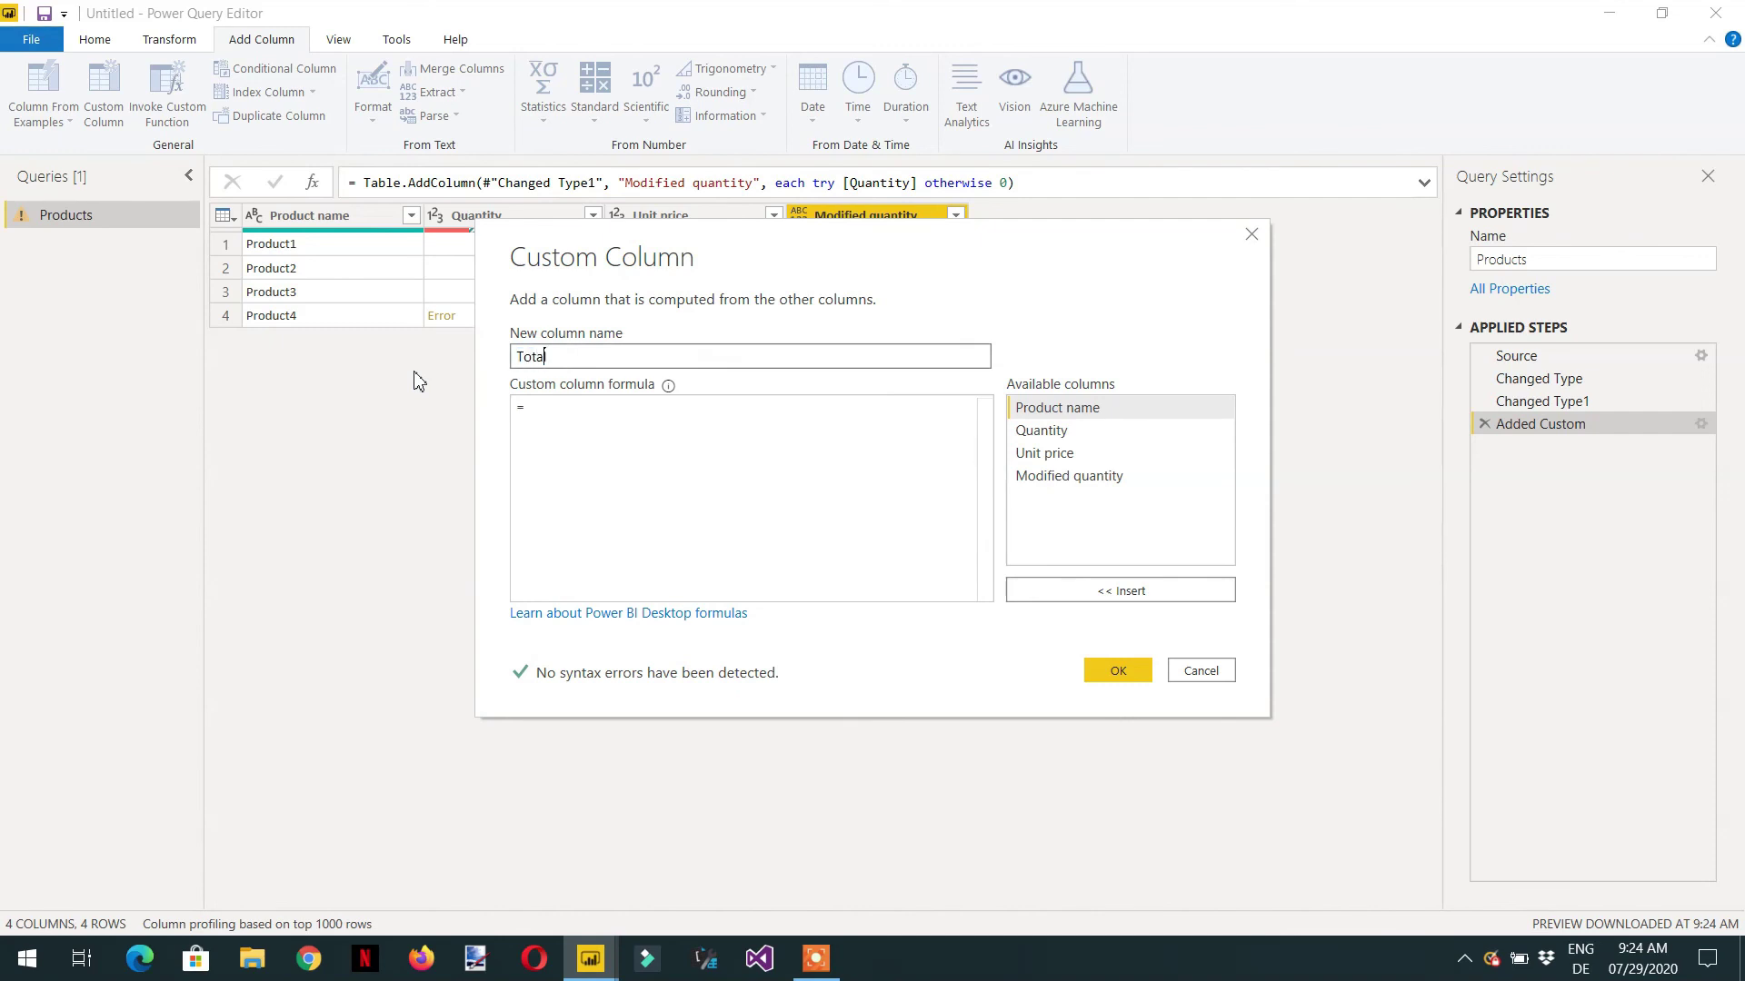
type("l Sales")
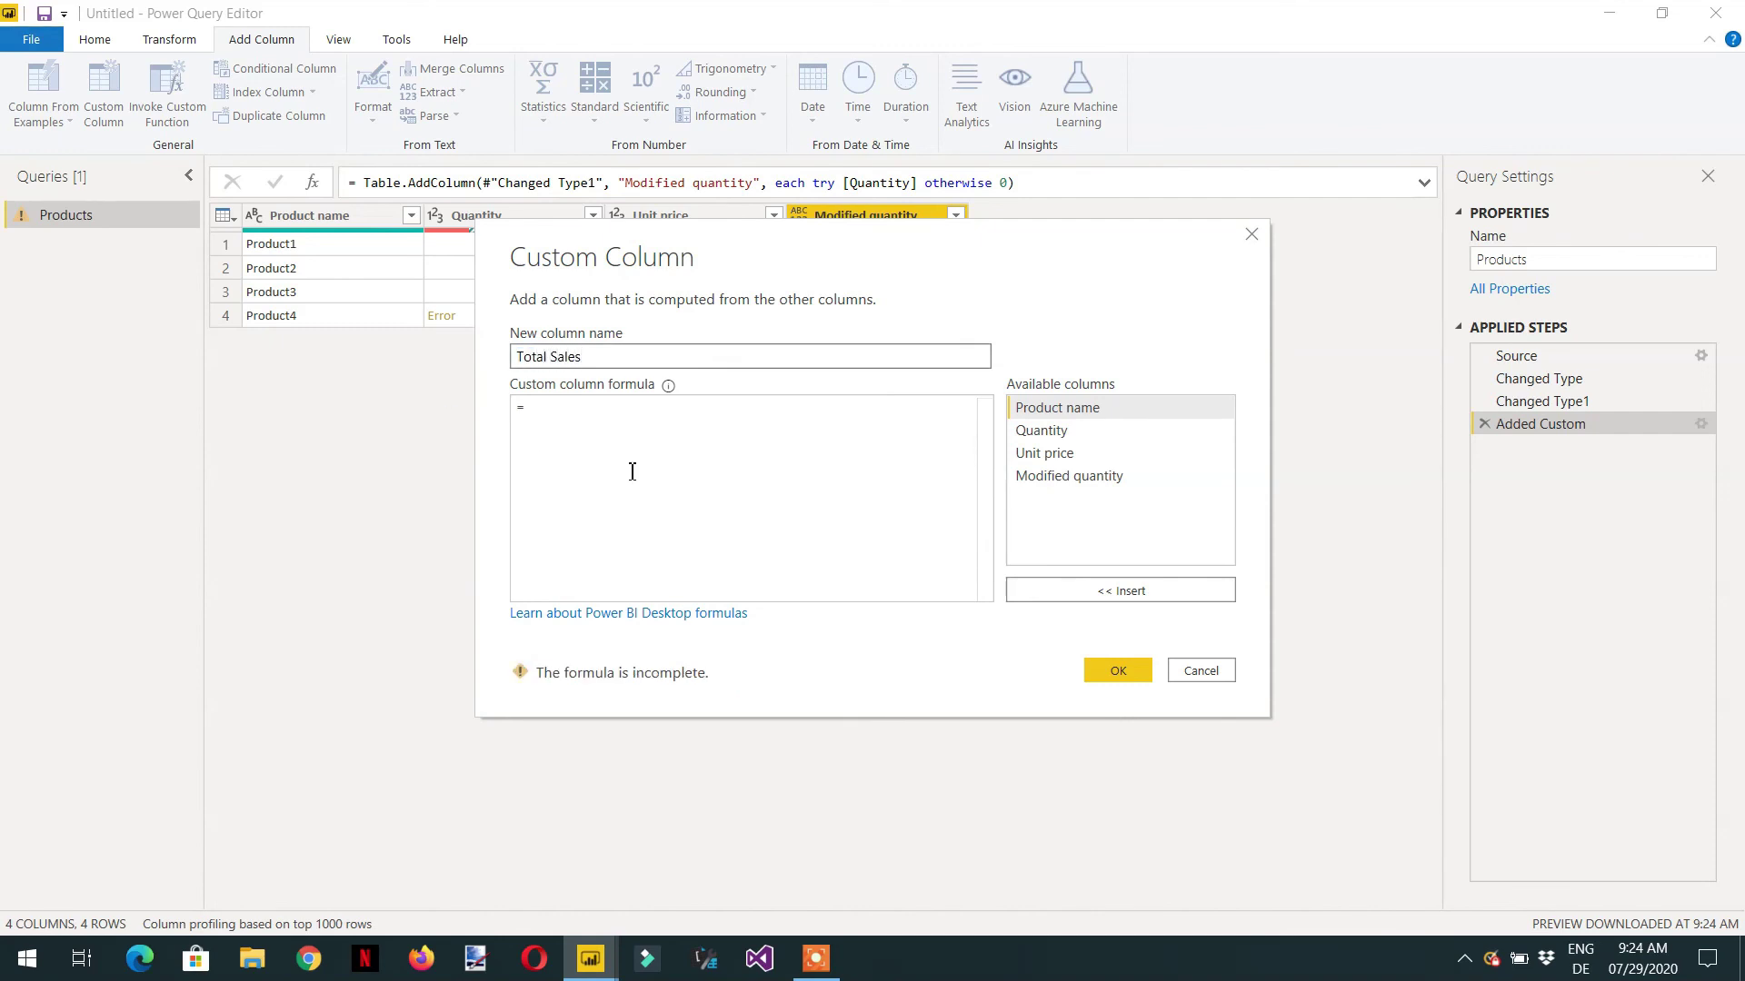
double_click(1063, 476)
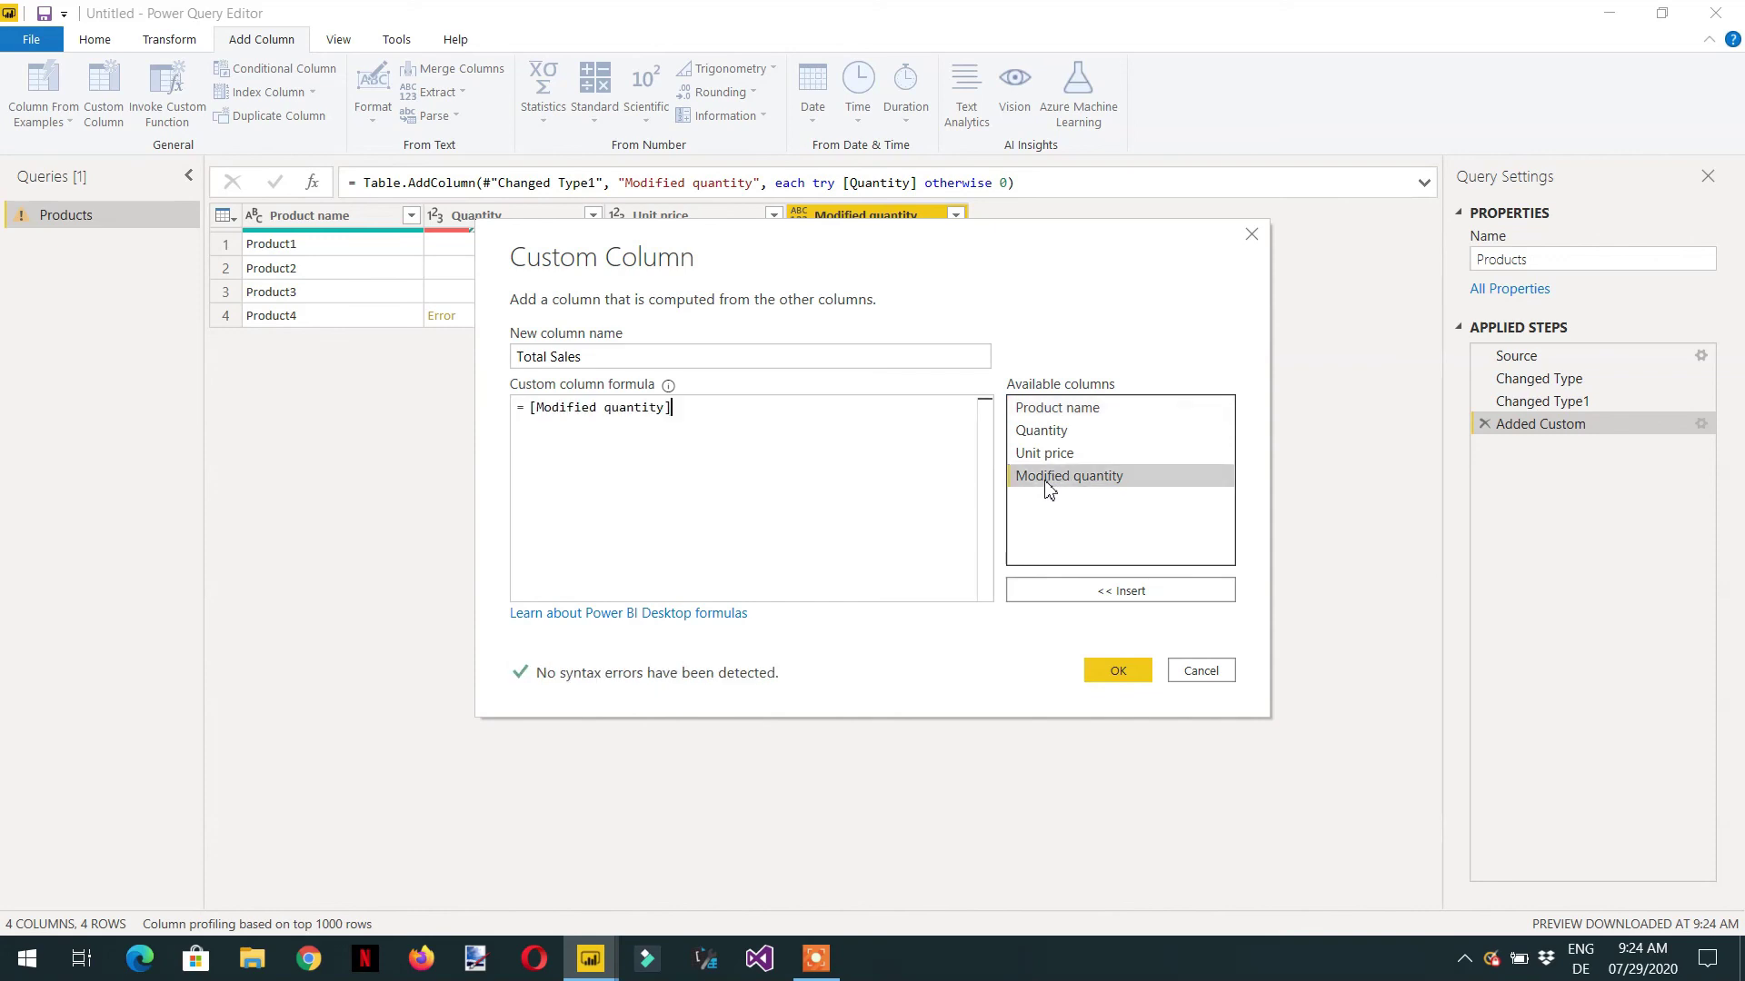
type("*")
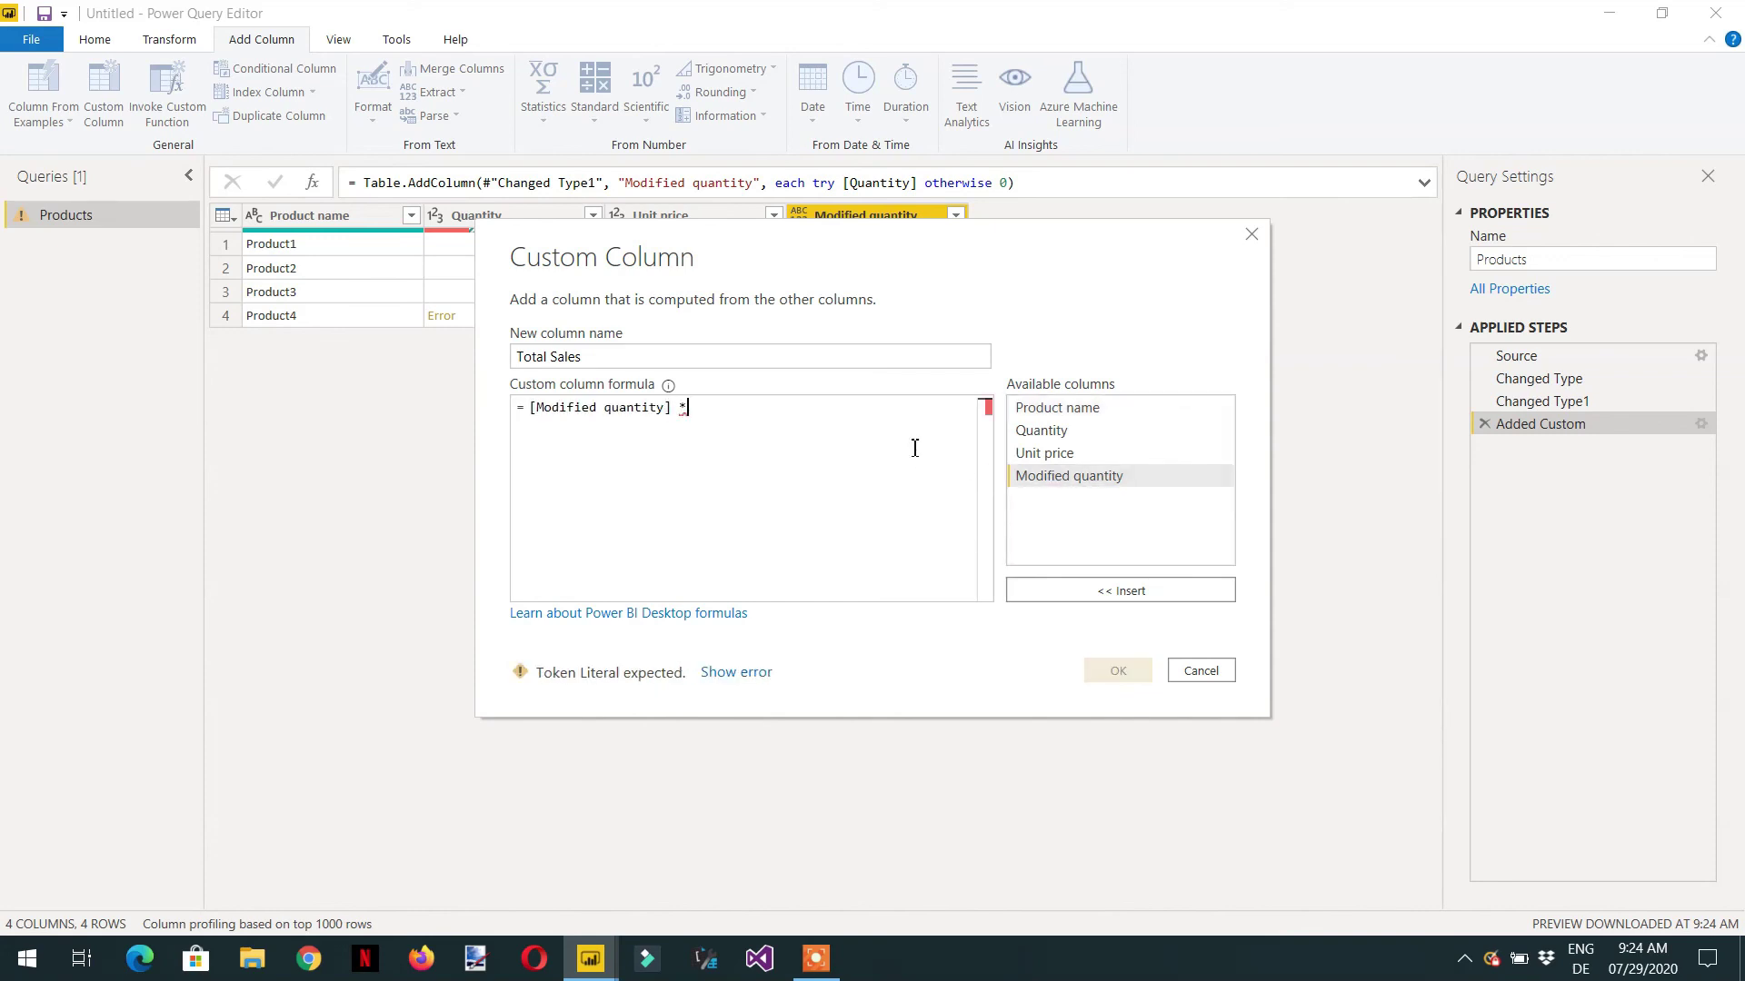
left_click(1063, 458)
double_click(1063, 459)
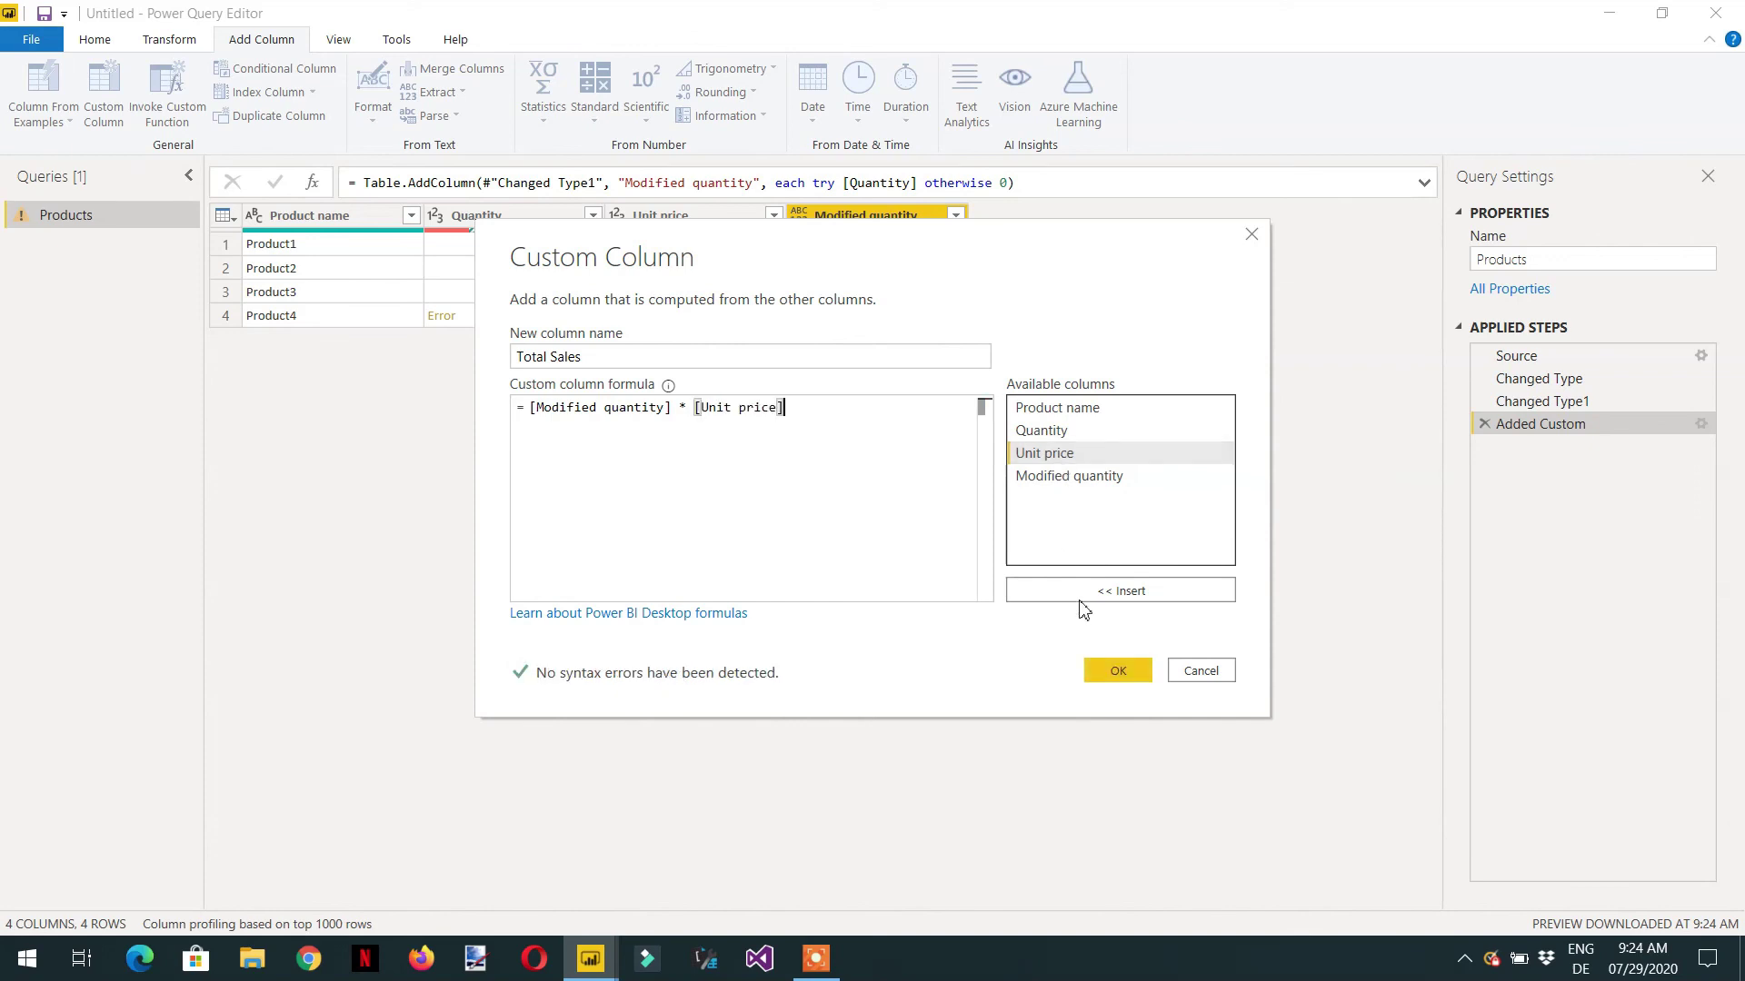
left_click(1123, 674)
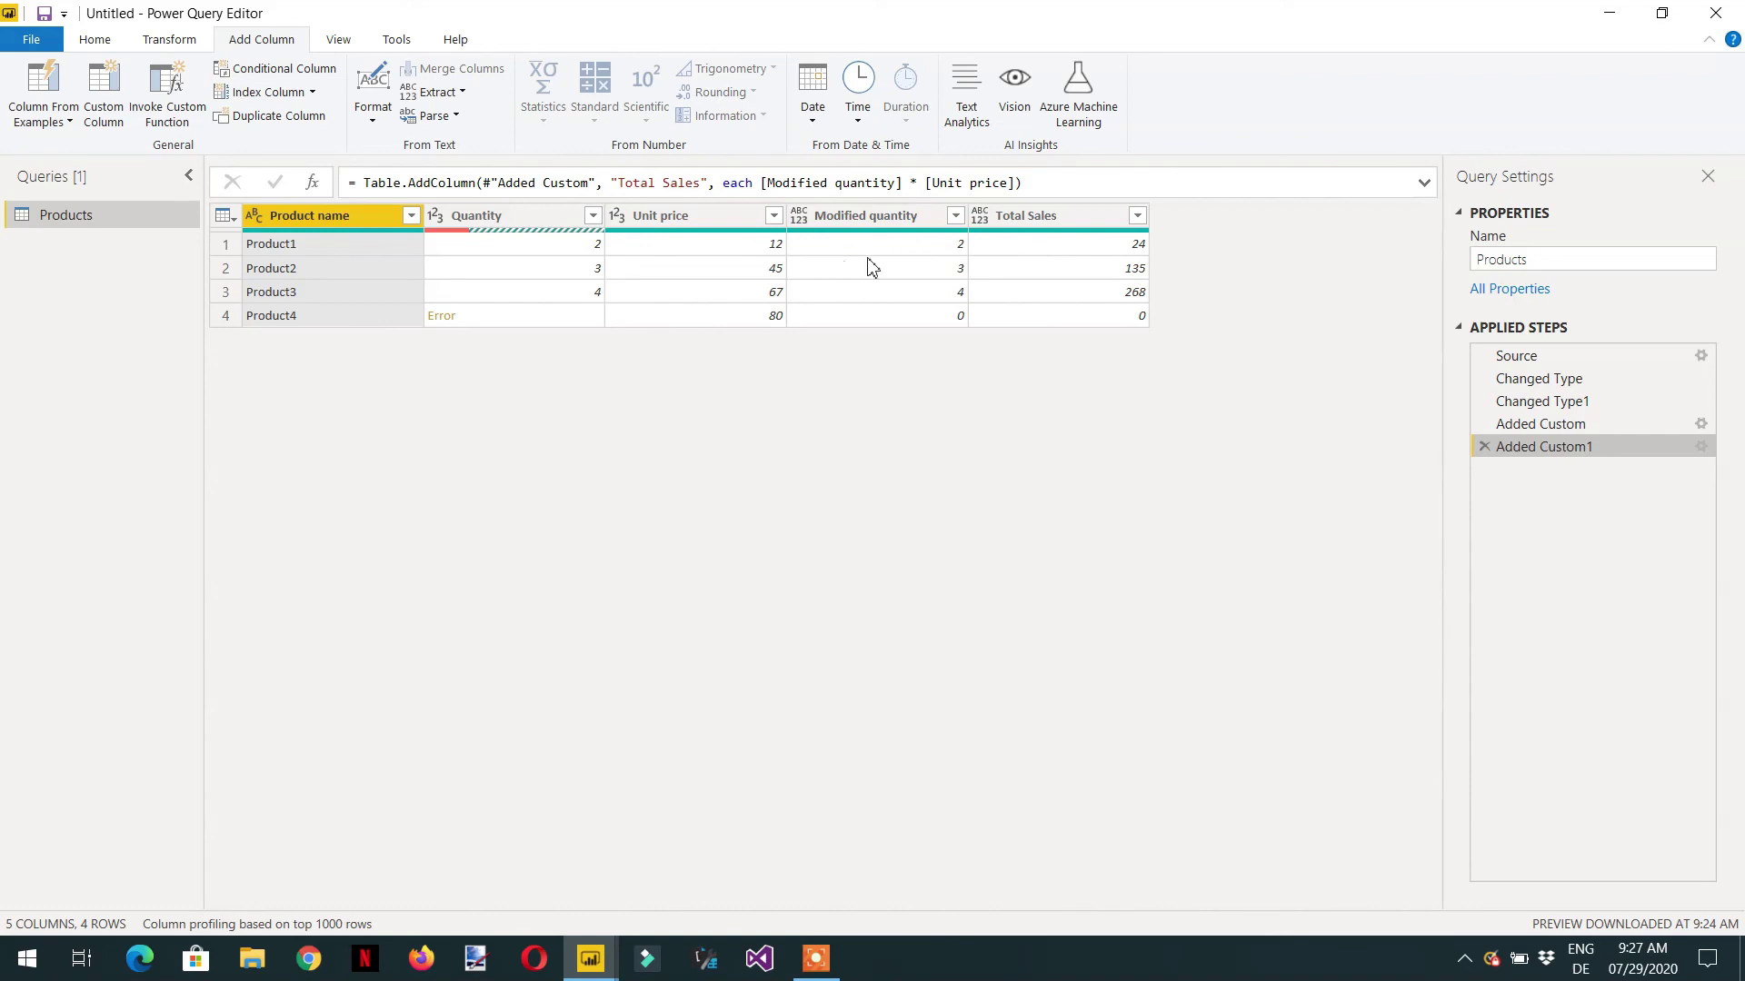
Switch the Power Query Editor ribbon to the View tab for the Products query.
left_click(870, 223)
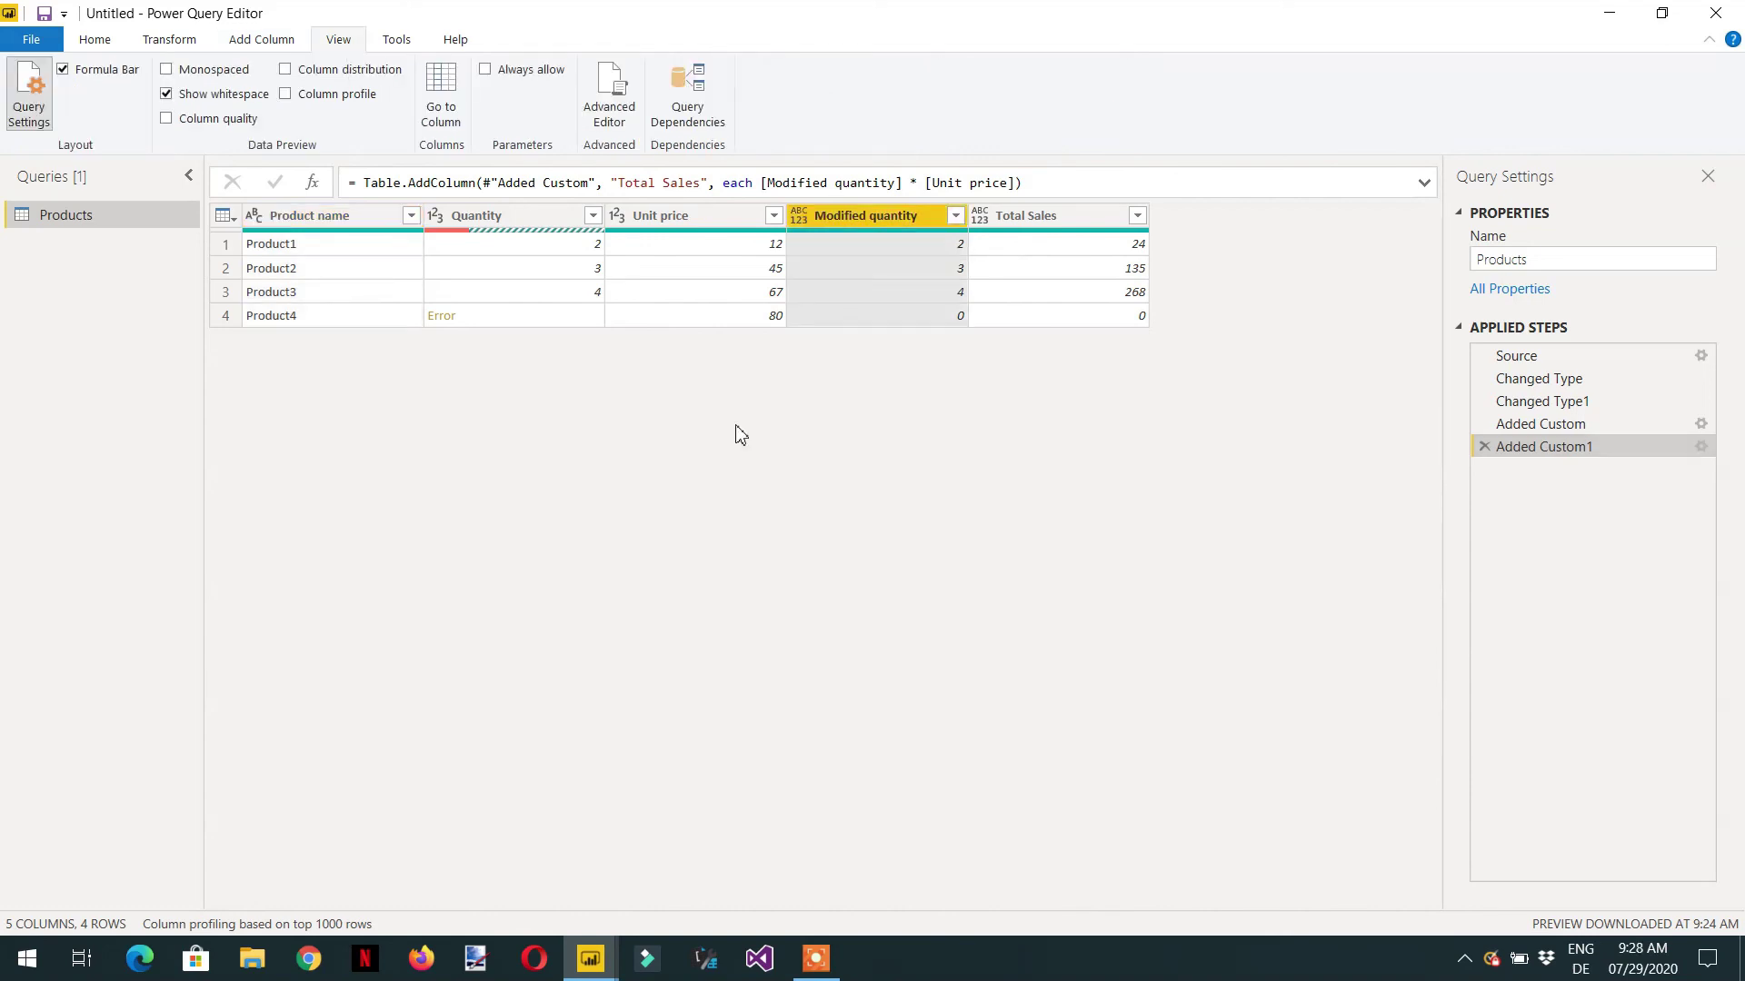